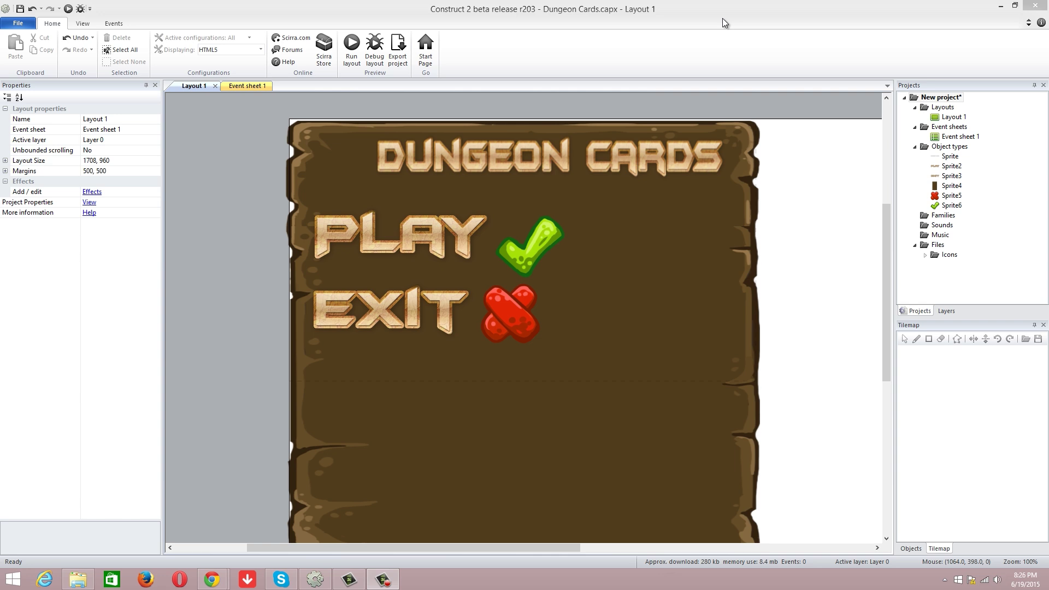
Step: Insert a new Sprite object beside the green check mark and start loading an image file for it
right_click(664, 257)
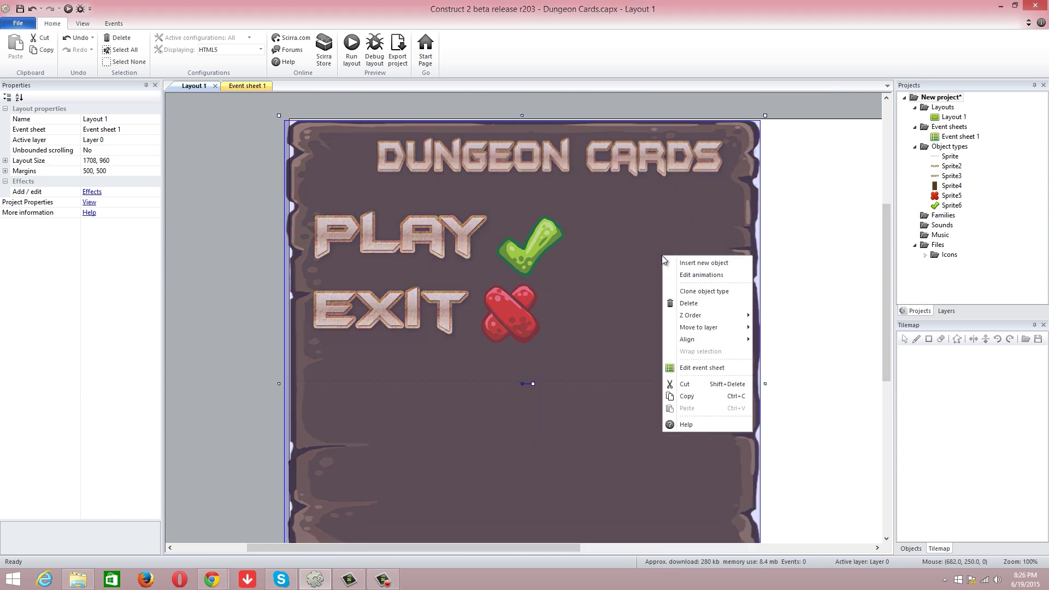
left_click(690, 264)
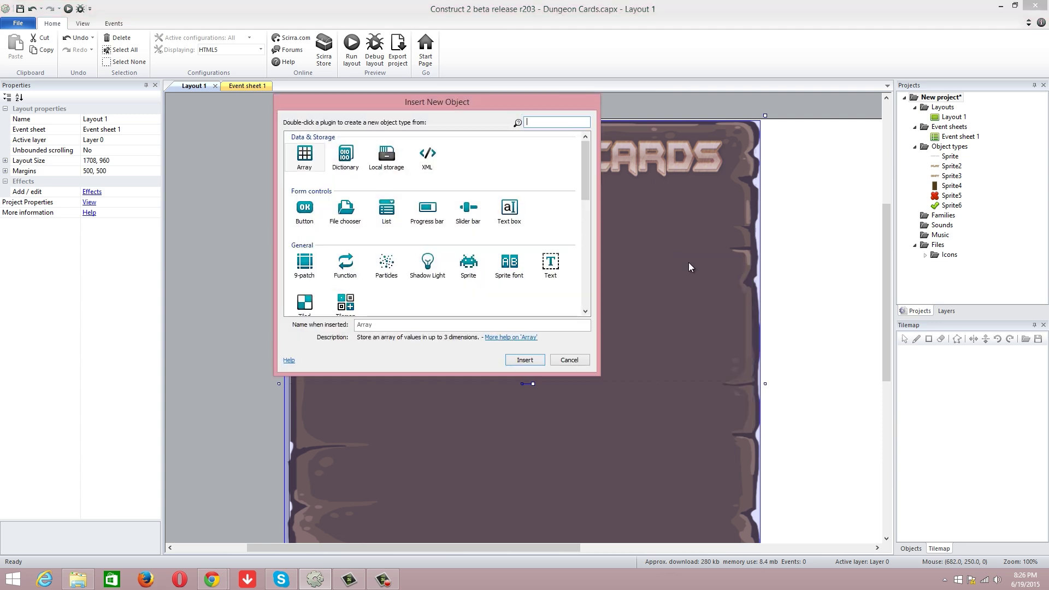
double_click(468, 262)
left_click(607, 251)
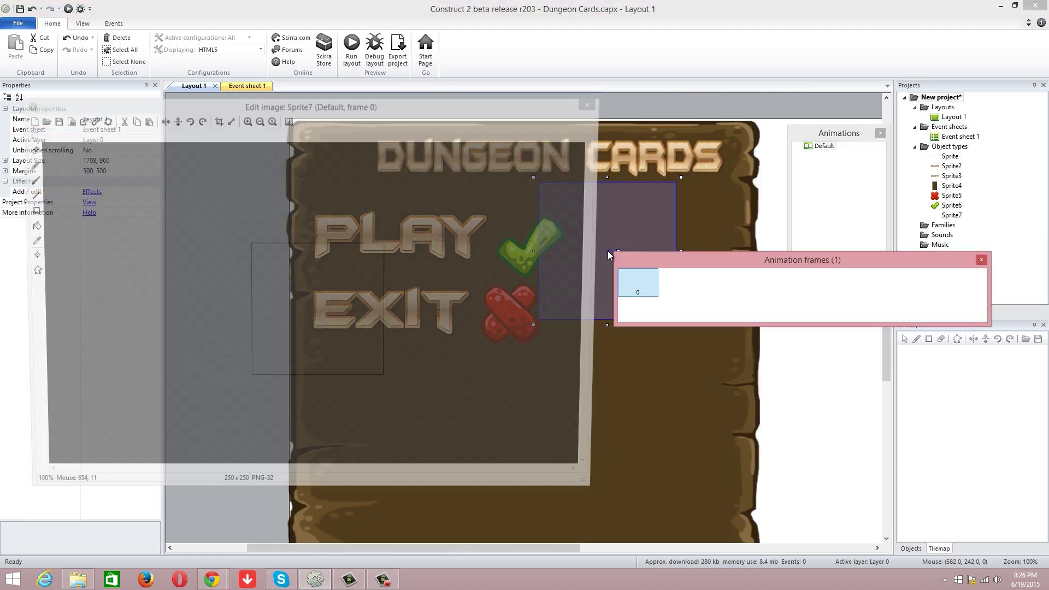
left_click(39, 120)
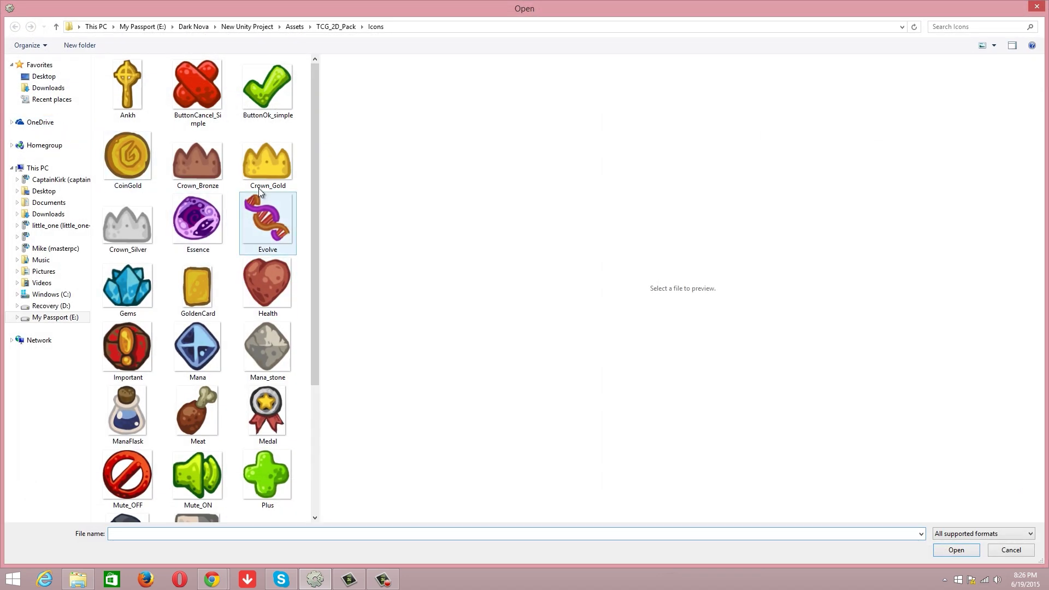
Step: Browse to the Cards folder of TCG_2D_Pack and view the CardBack_Mythical image in Windows Photo Viewer
left_click(291, 26)
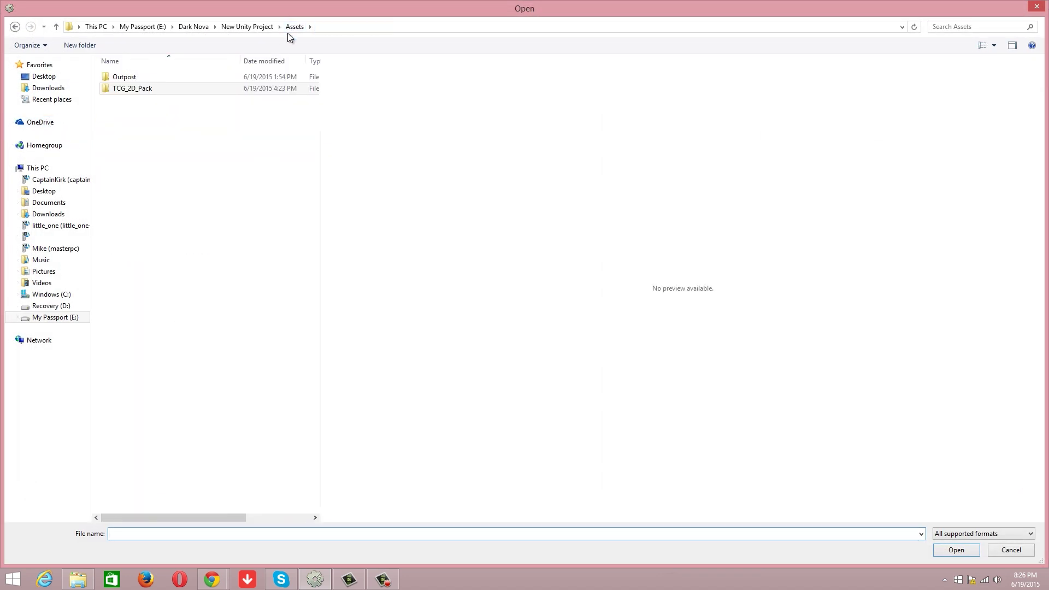
double_click(130, 89)
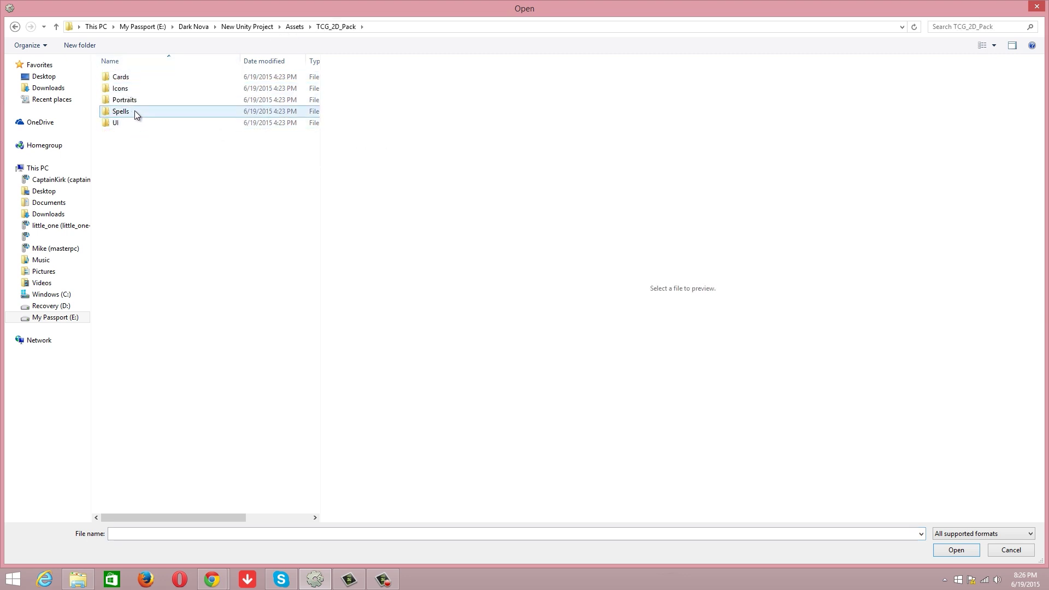
left_click(146, 79)
double_click(146, 78)
left_click(194, 160)
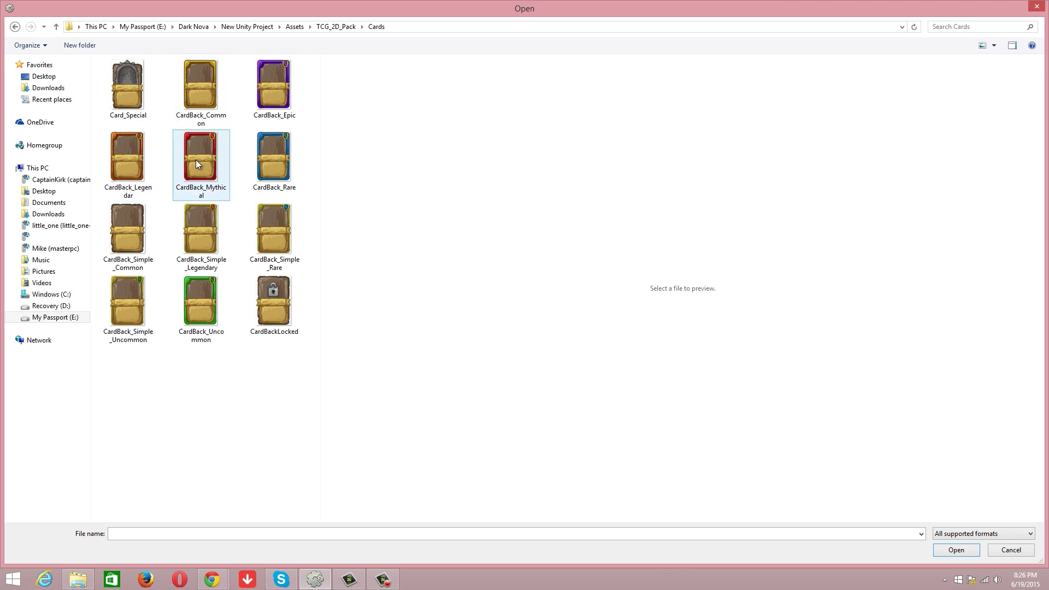
right_click(195, 160)
left_click(225, 183)
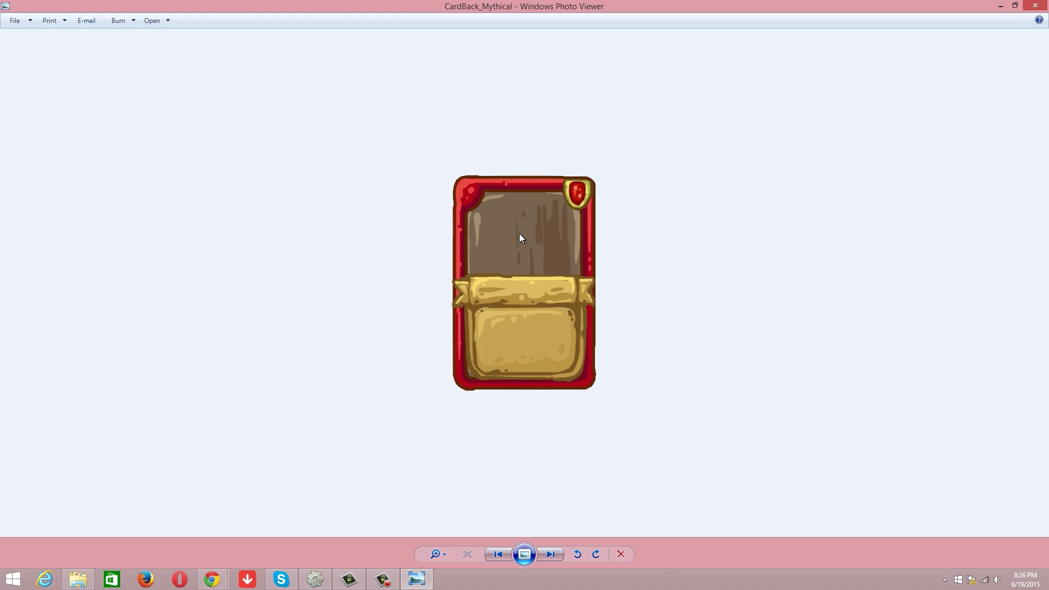
left_click(1035, 6)
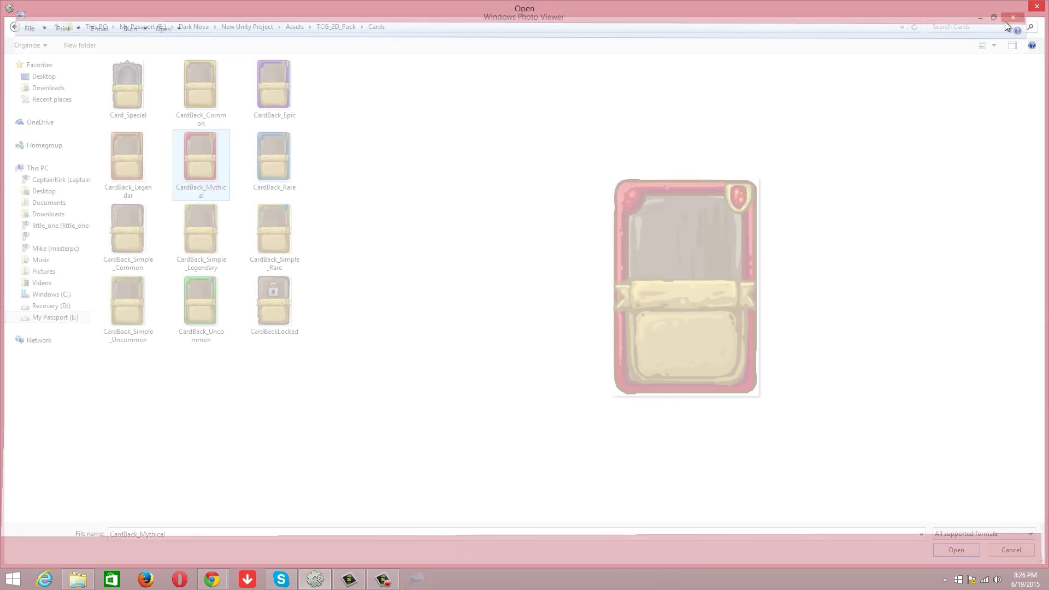
Step: Open the Portraits folder of TCG_2D_Pack and look through all its character images
left_click(295, 28)
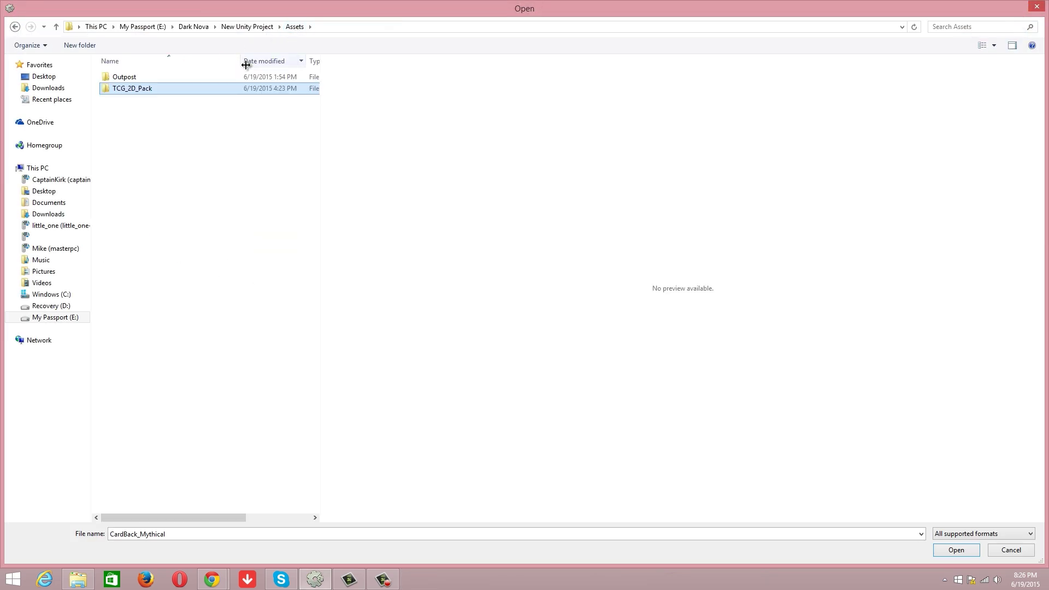
double_click(164, 89)
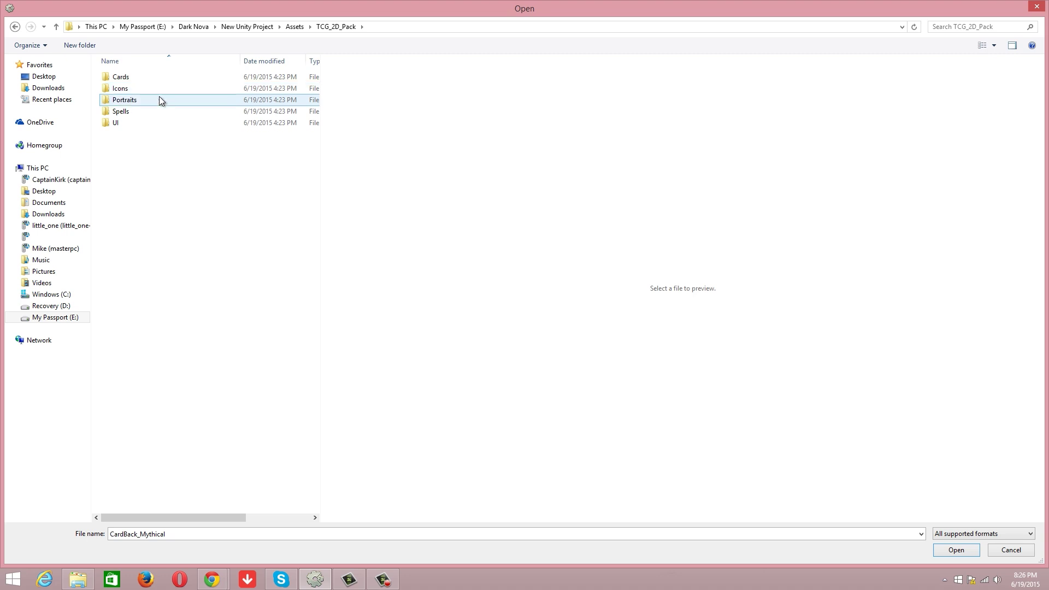
double_click(157, 99)
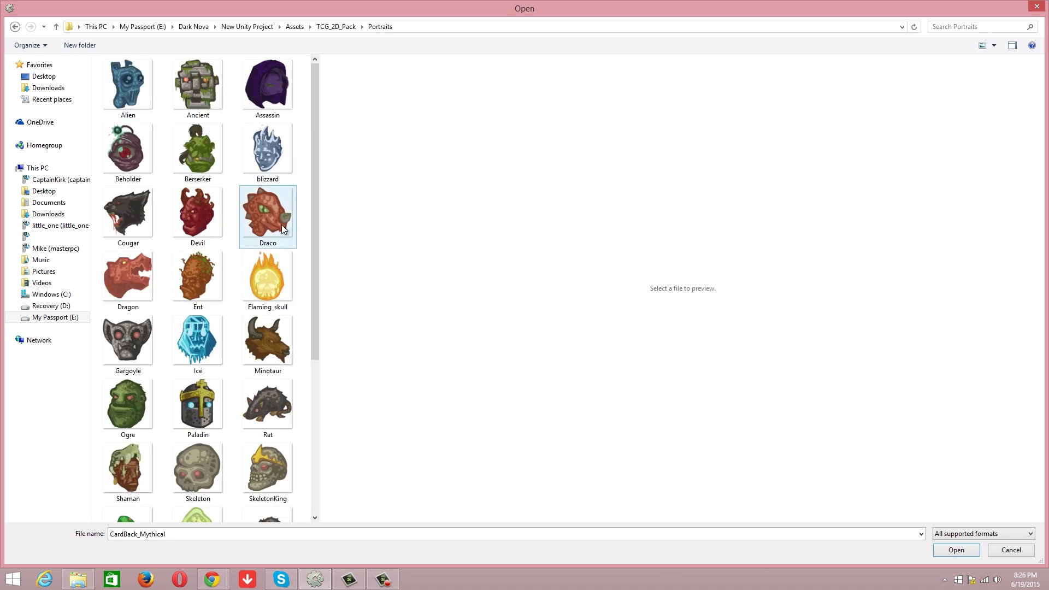
mouse_move(310, 224)
left_mouse_down()
mouse_move(302, 372)
mouse_move(312, 216)
left_mouse_up()
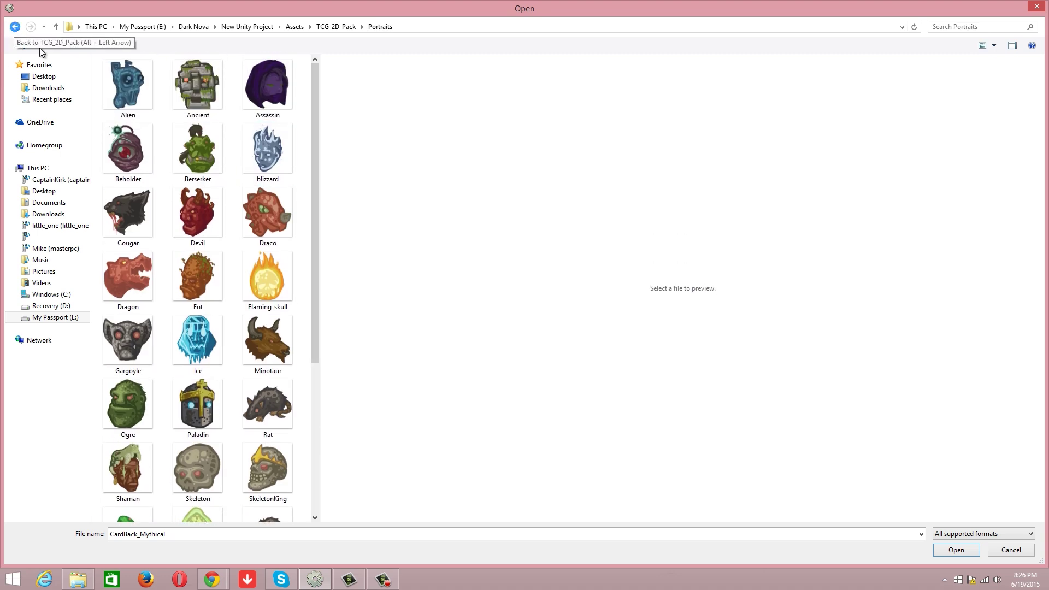
left_click_drag(315, 118, 316, 271)
scroll(269, 320, "up", 3)
scroll(269, 319, "down", 3)
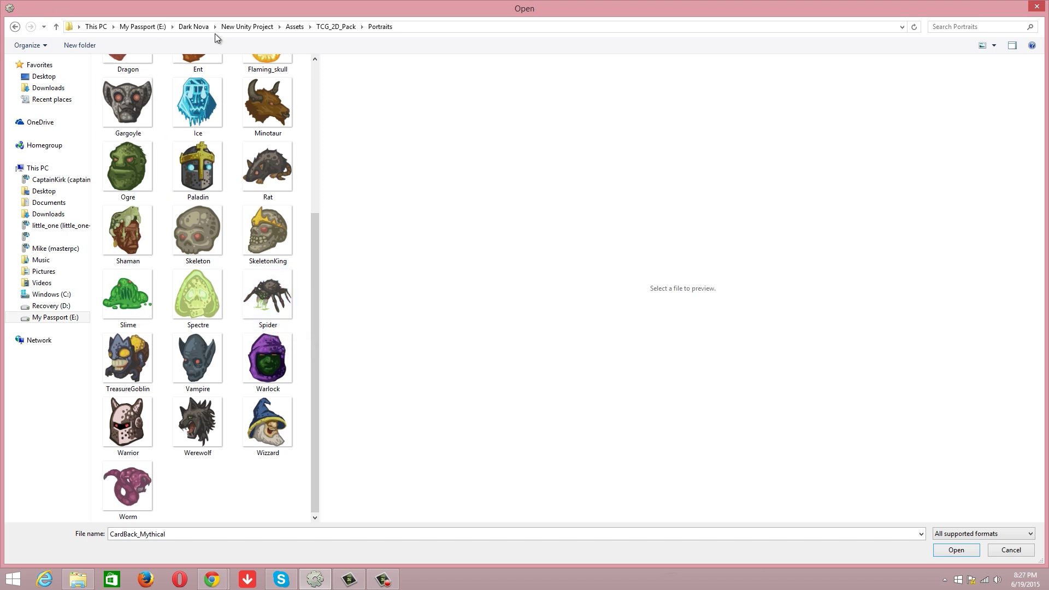
Step: Open the Spells folder of TCG_2D_Pack and preview Card_DeathTouch2, Card_Defense and Card_Fireball1
left_click(297, 27)
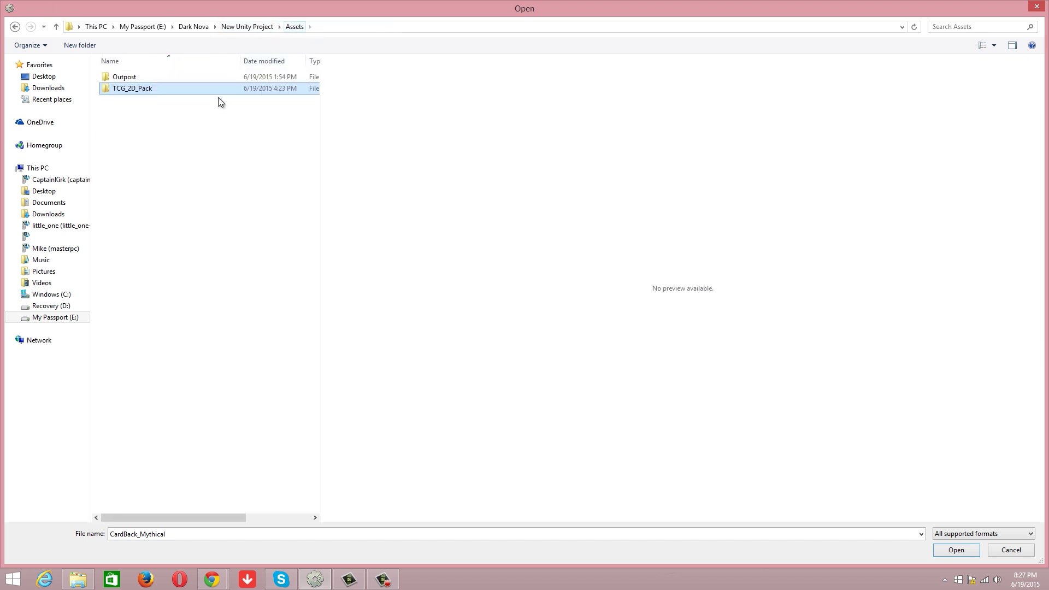
double_click(153, 85)
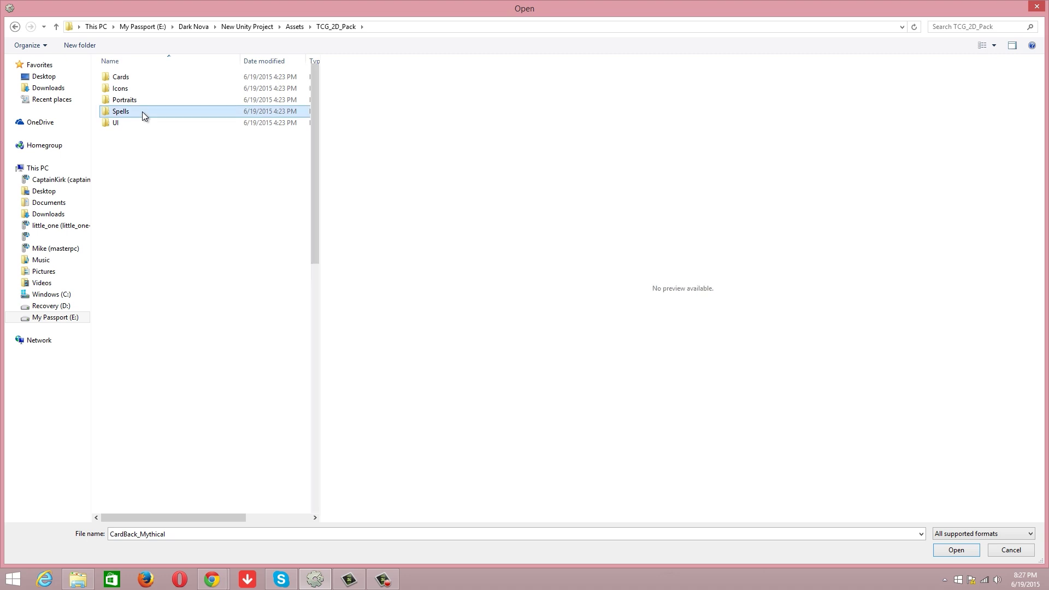
double_click(142, 111)
mouse_move(315, 172)
left_mouse_down()
mouse_move(314, 452)
mouse_move(324, 157)
left_mouse_up()
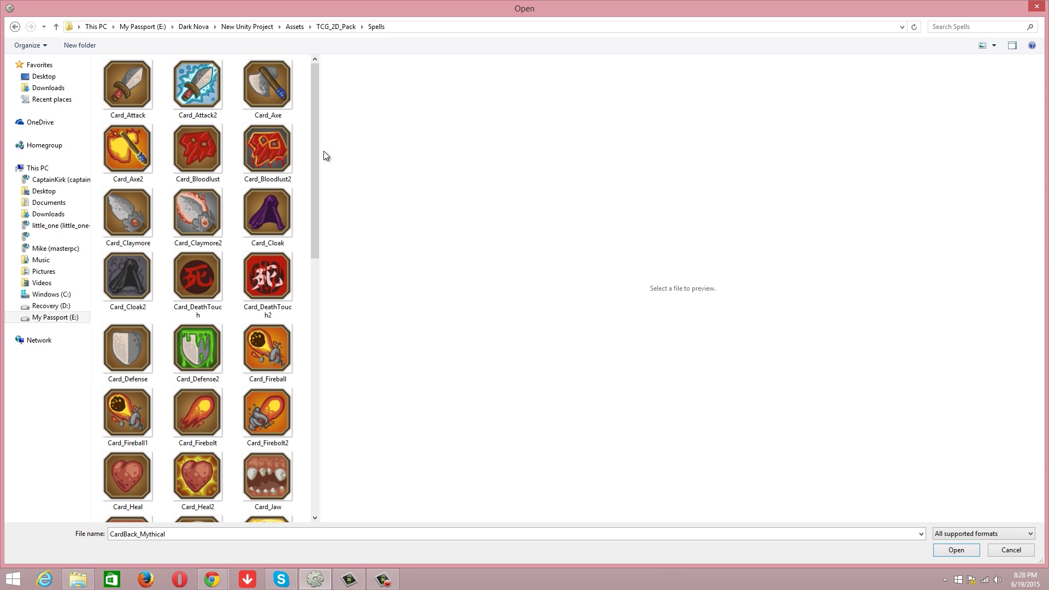
left_click(271, 279)
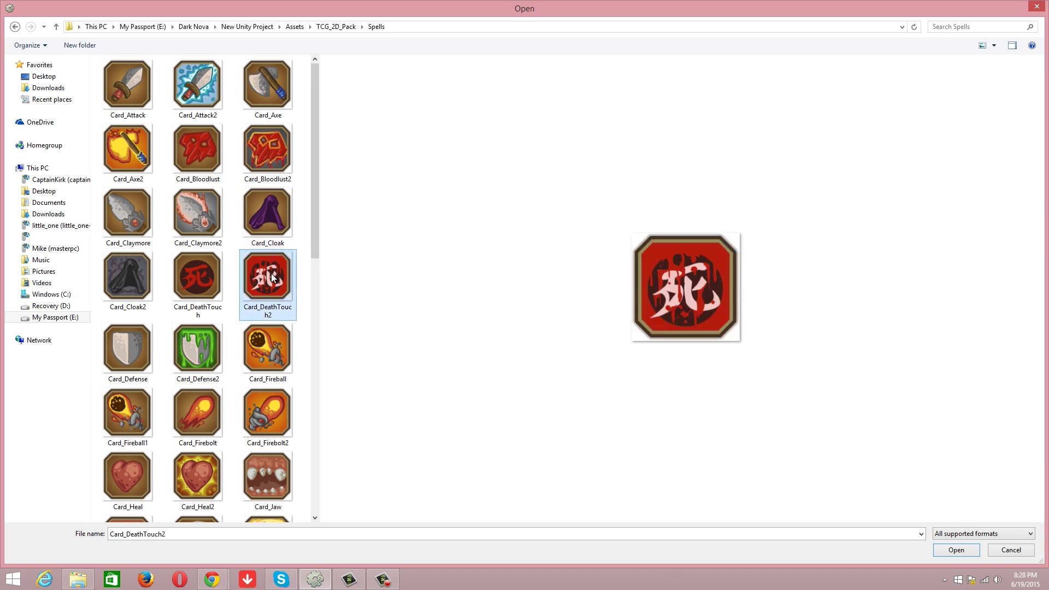
scroll(270, 279, "down", 3)
left_click(131, 162)
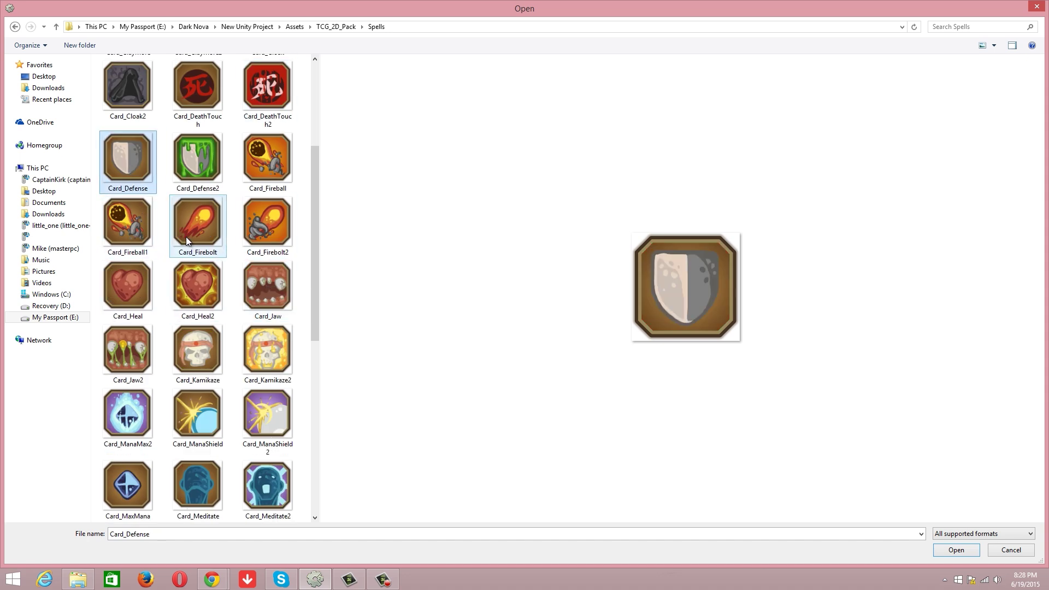
left_click(129, 229)
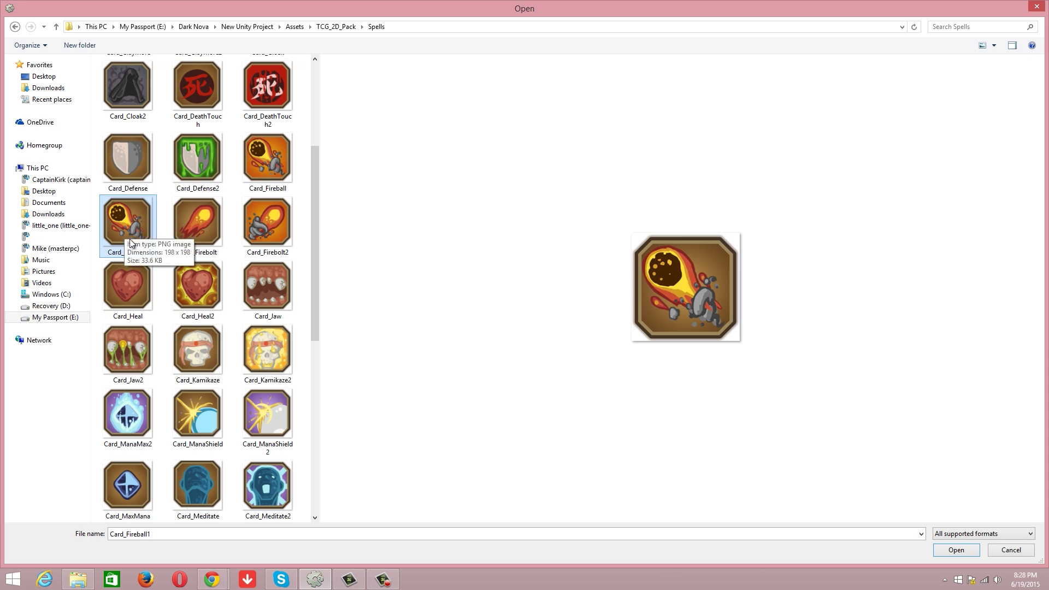
Step: Preview the potion card, both poison blade cards, both meditate cards and both kamikaze cards in the Spells folder
scroll(214, 326, "down", 3)
left_click(201, 403)
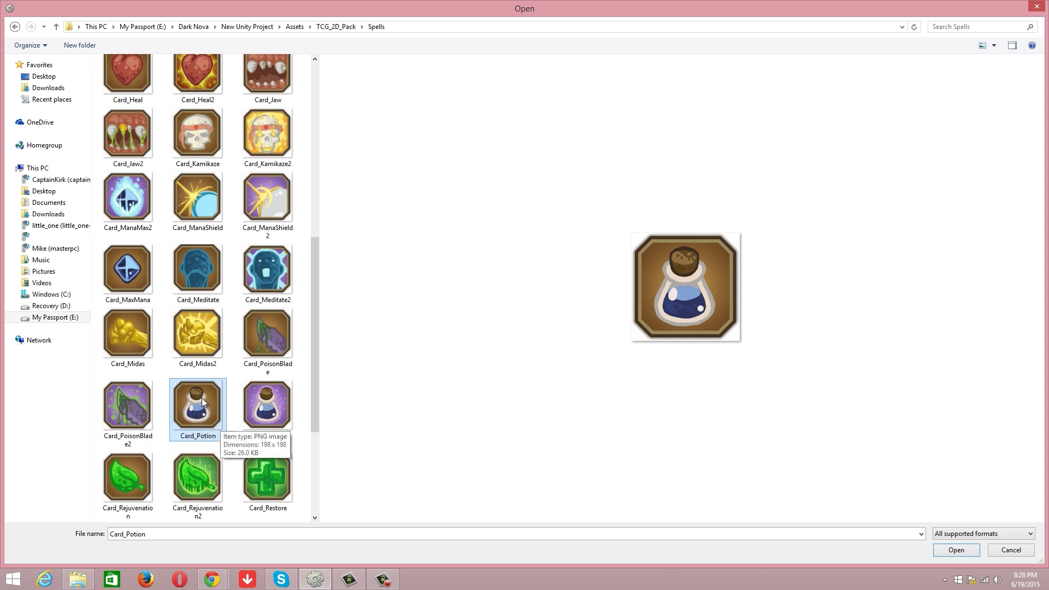
left_click(141, 419)
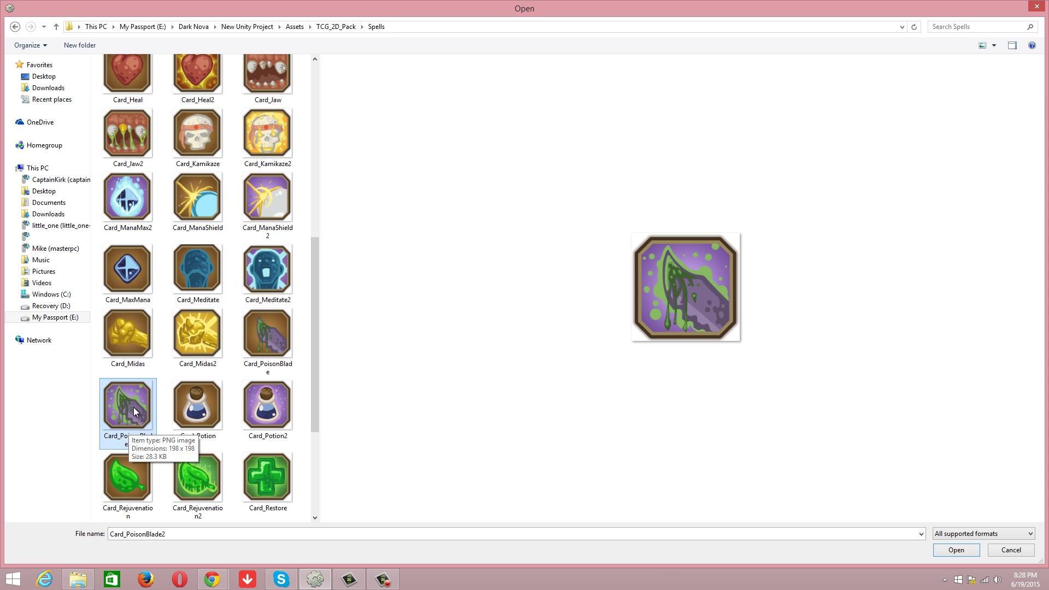
left_click(268, 349)
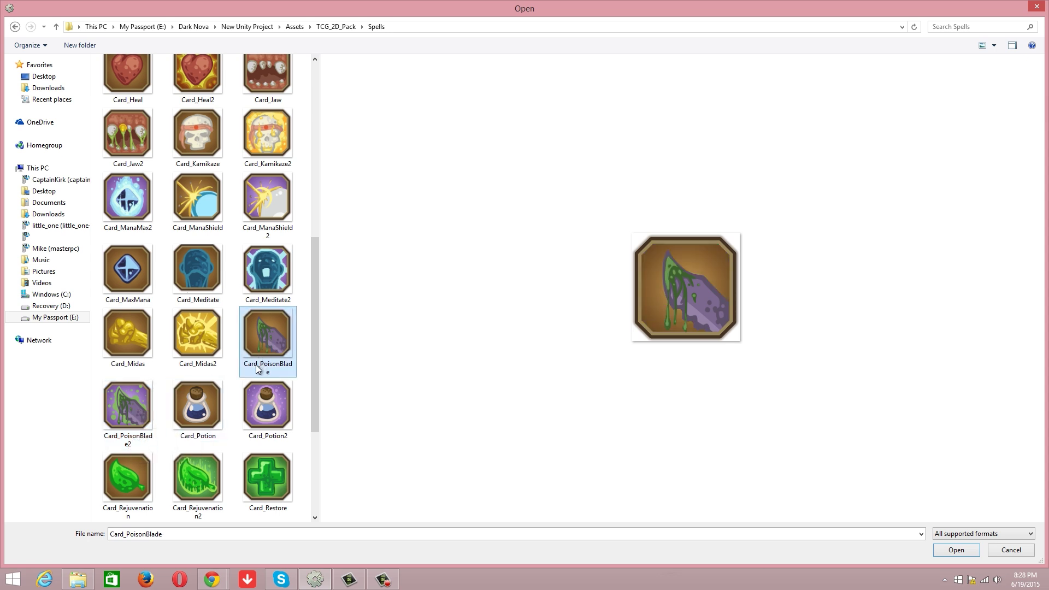
left_click(192, 298)
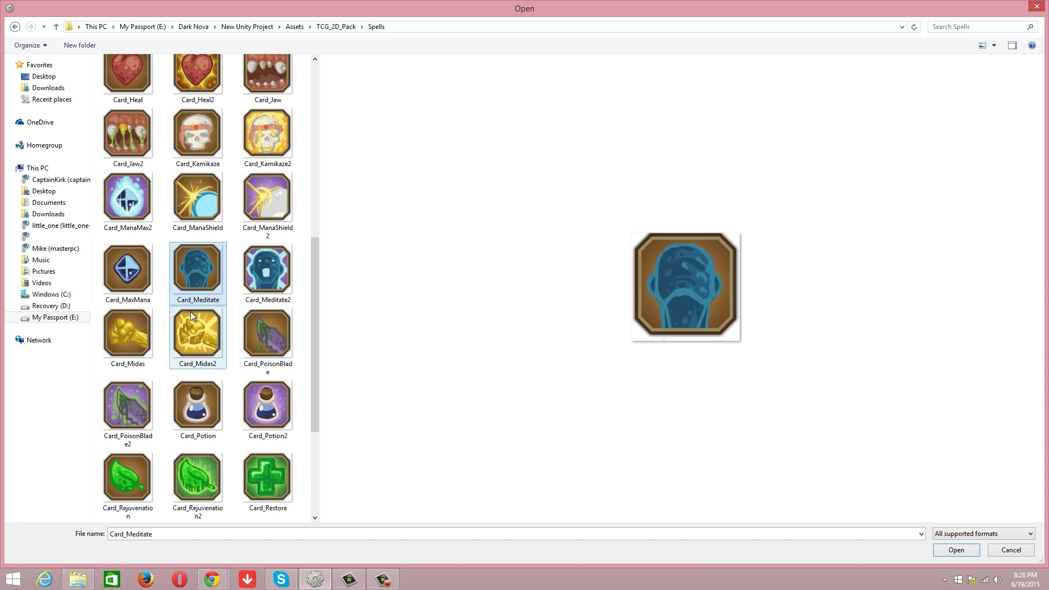
left_click(255, 281)
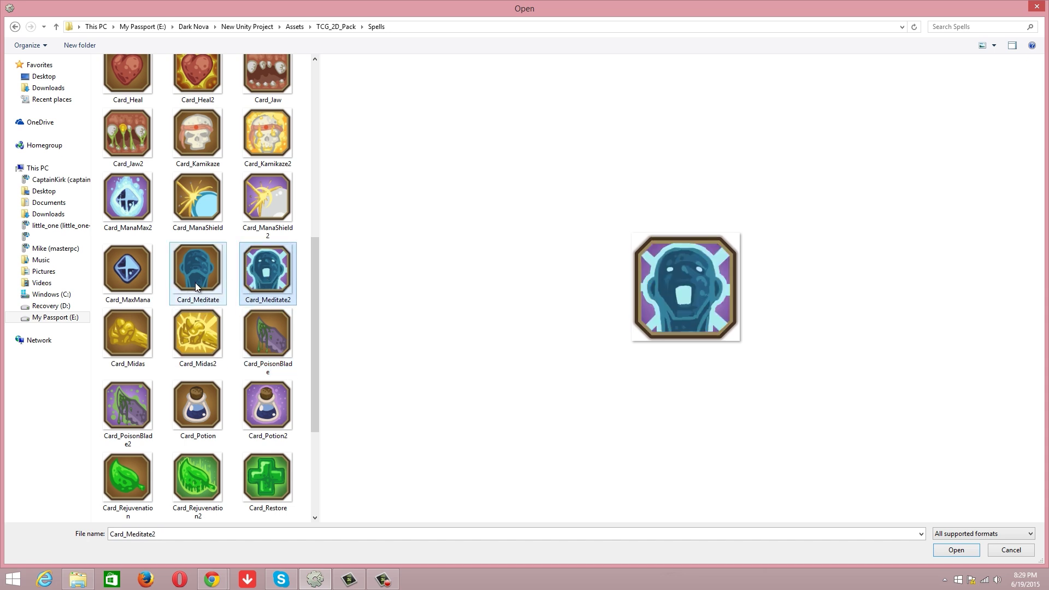
left_click(199, 149)
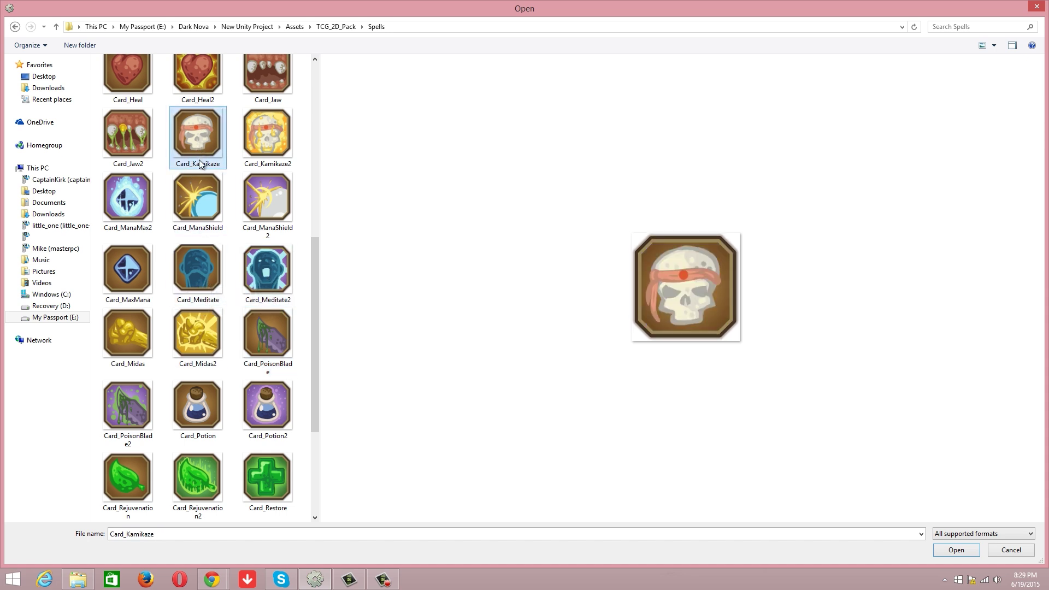
left_click(247, 156)
Step: Preview Card_Heal, Card_Heal2, Card_Firebolt and Card_PoisonBlade in the Spells folder
scroll(262, 164, "up", 2)
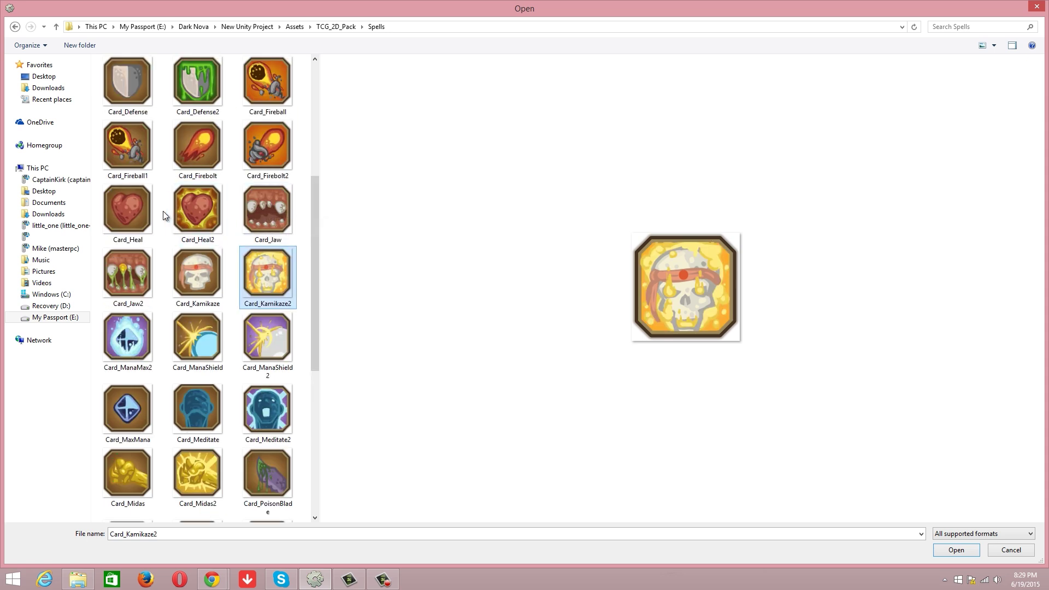
left_click(141, 210)
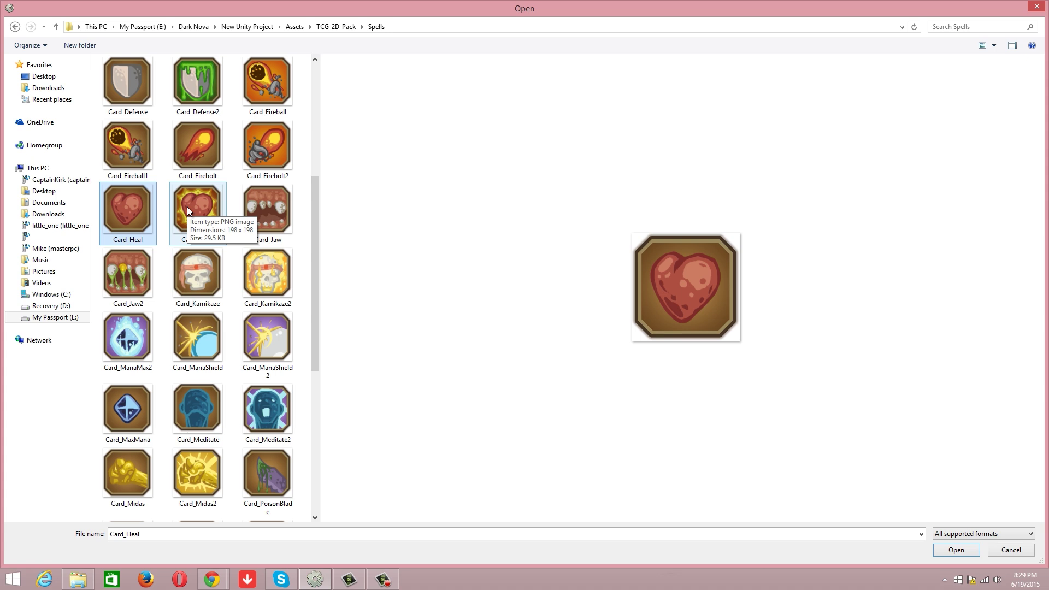
left_click(188, 211)
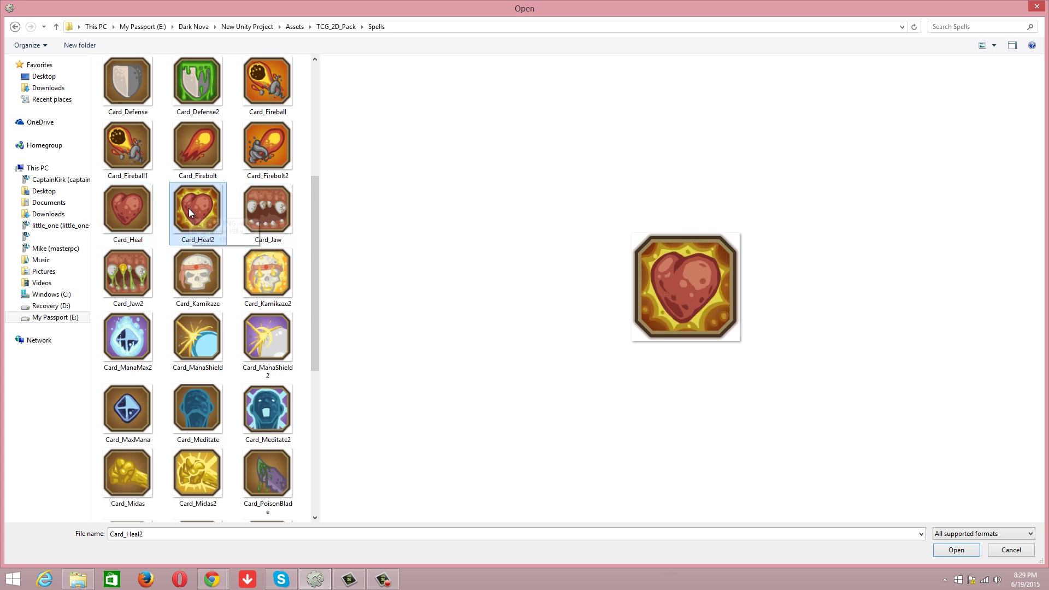
left_click(192, 161)
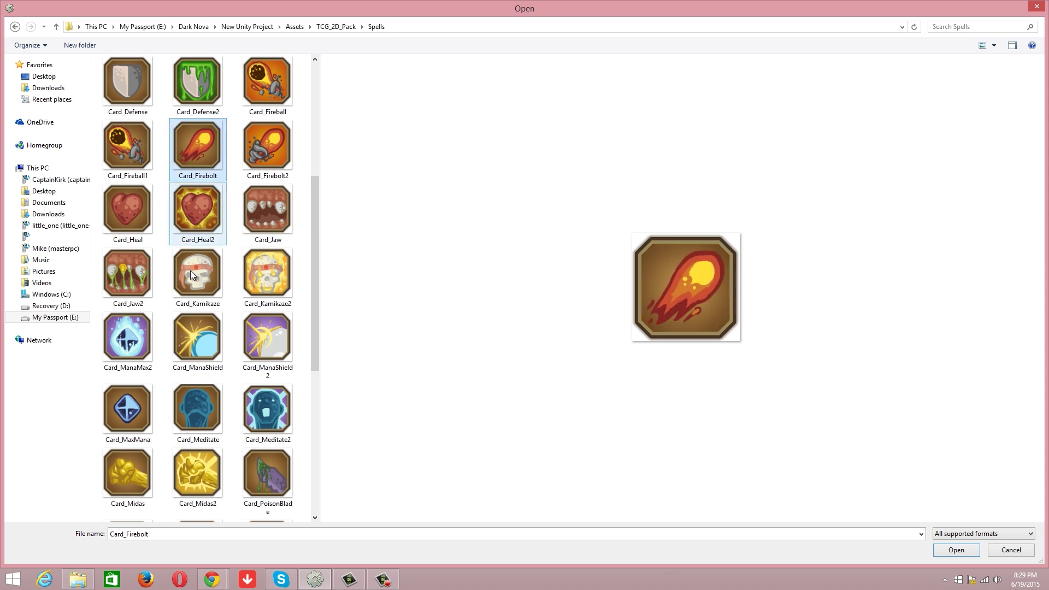
scroll(195, 307, "down", 3)
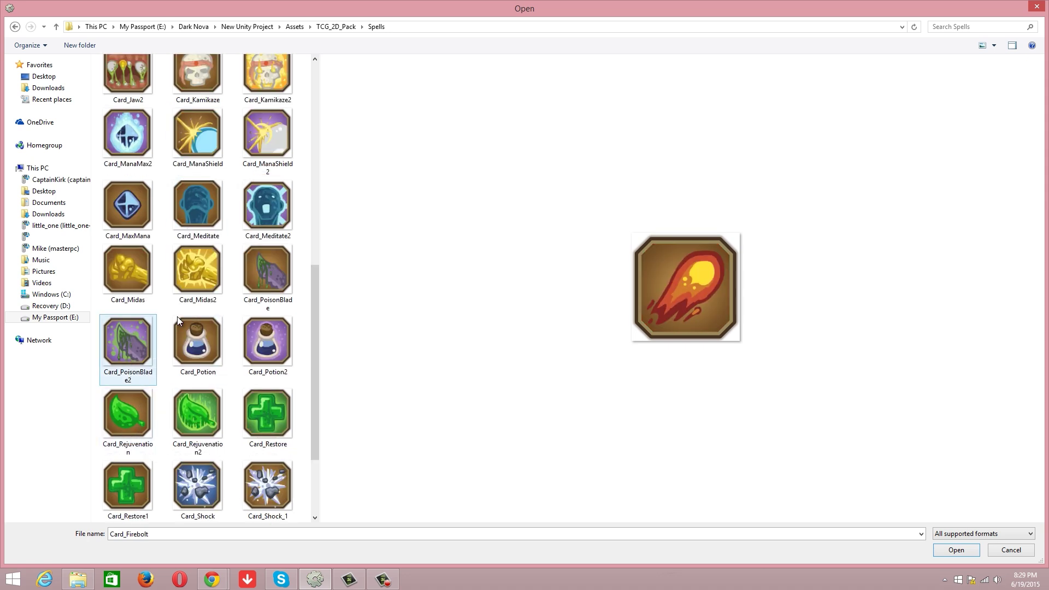
left_click(263, 287)
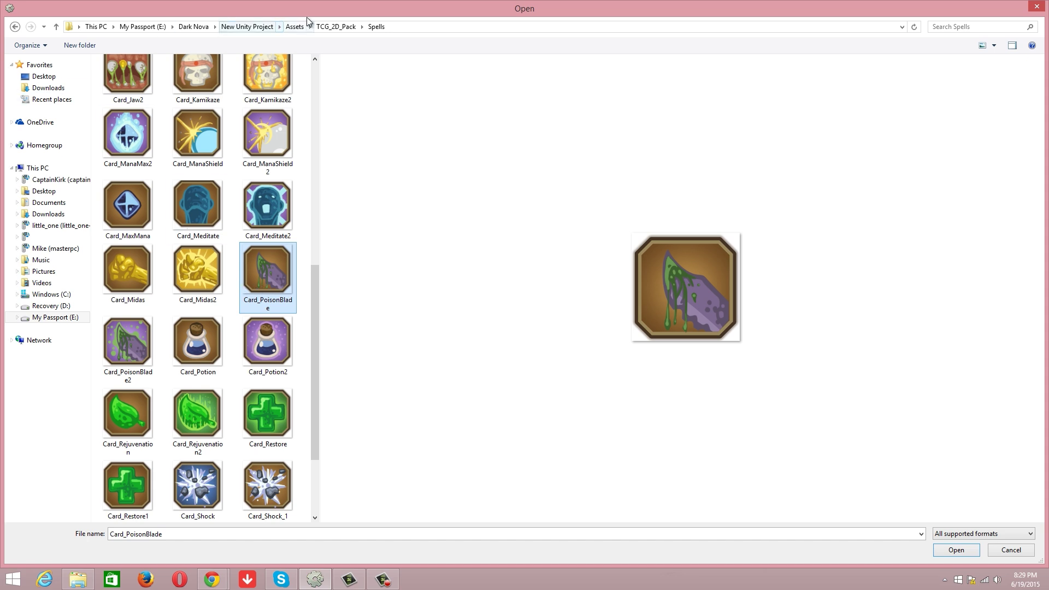
Step: Open the UI folder of TCG_2D_Pack and preview the Button_upgdrade, Papper and Taunt2 images
left_click(336, 26)
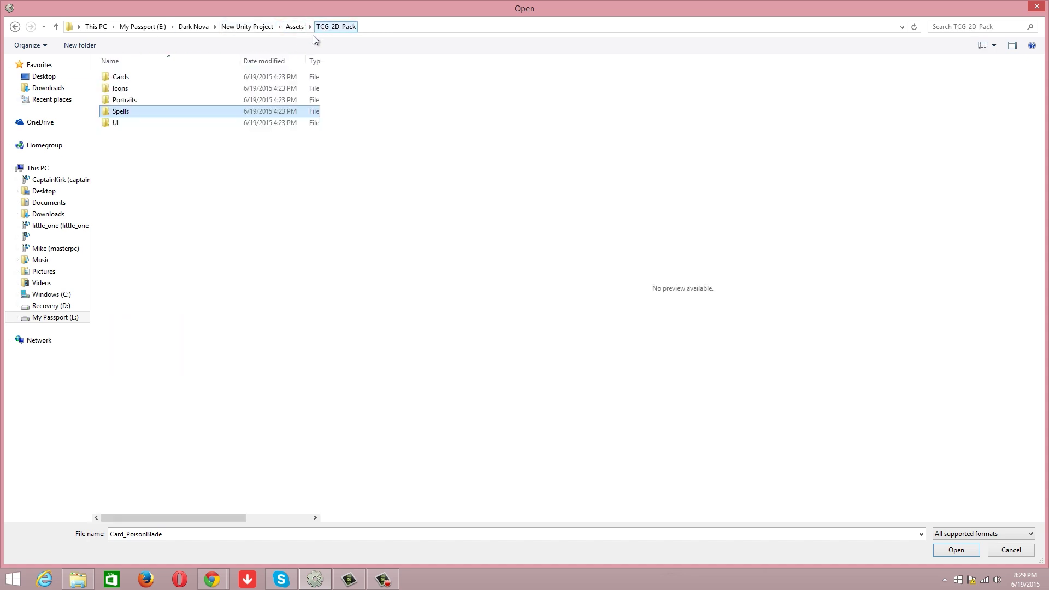
double_click(158, 122)
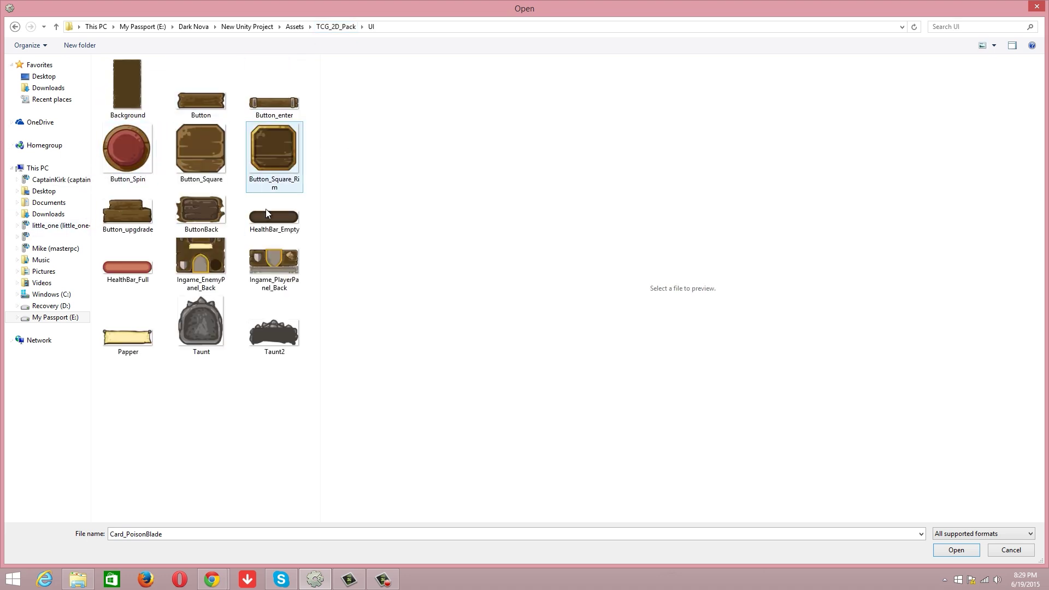
left_click(129, 211)
left_click(128, 323)
left_click(268, 327)
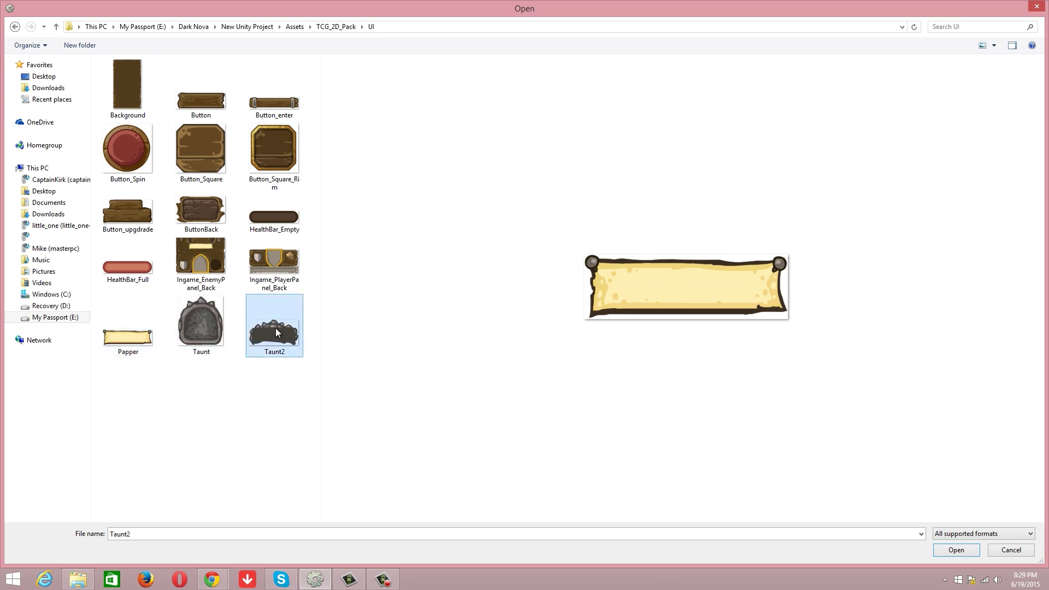
Step: Preview Taunt, Ingame_EnemyPanel_Back, Button_Square_Rim, Button_enter and Button in the UI folder, and close the image browser without choosing one
left_click(205, 321)
left_click(203, 268)
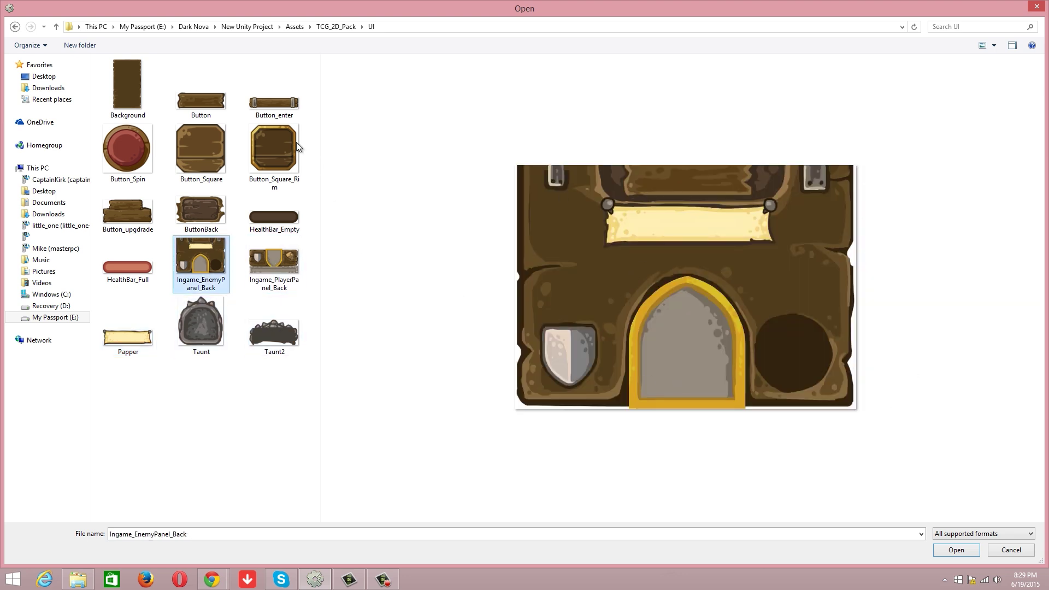
left_click(276, 144)
left_click(269, 105)
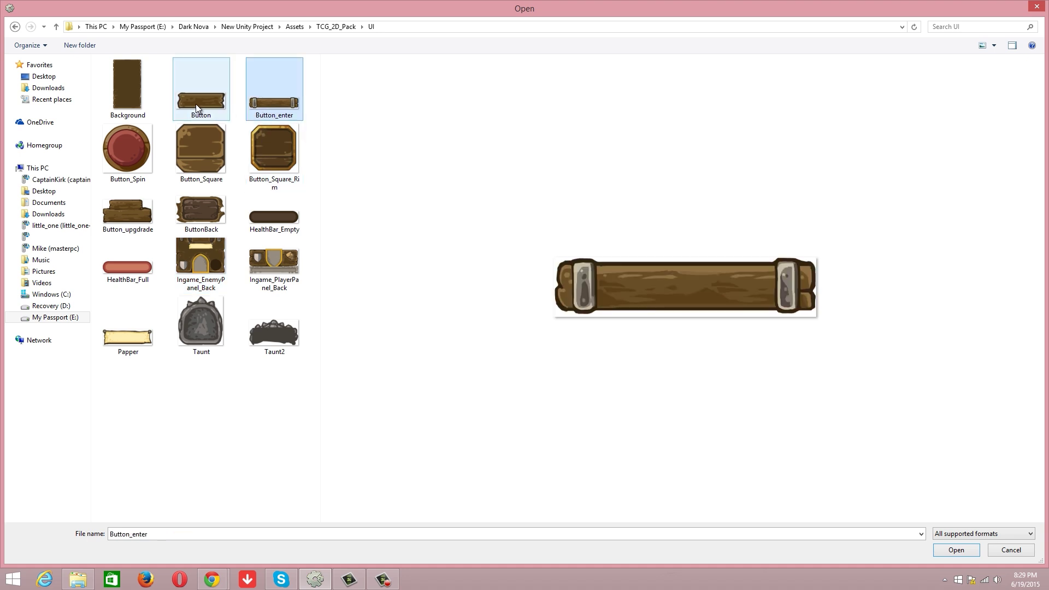
left_click(196, 103)
left_click(292, 110)
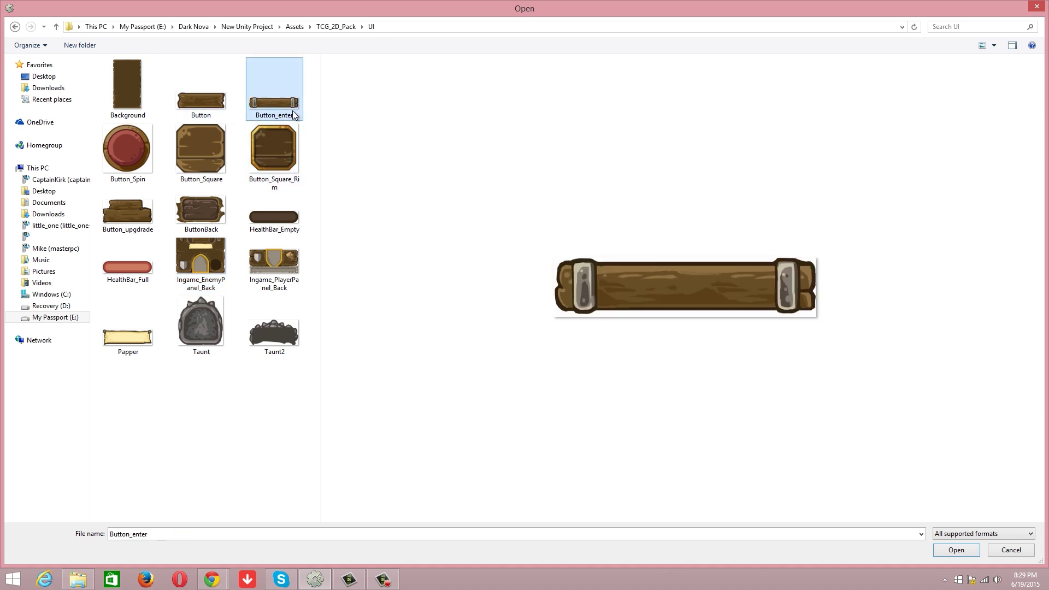
left_click(217, 106)
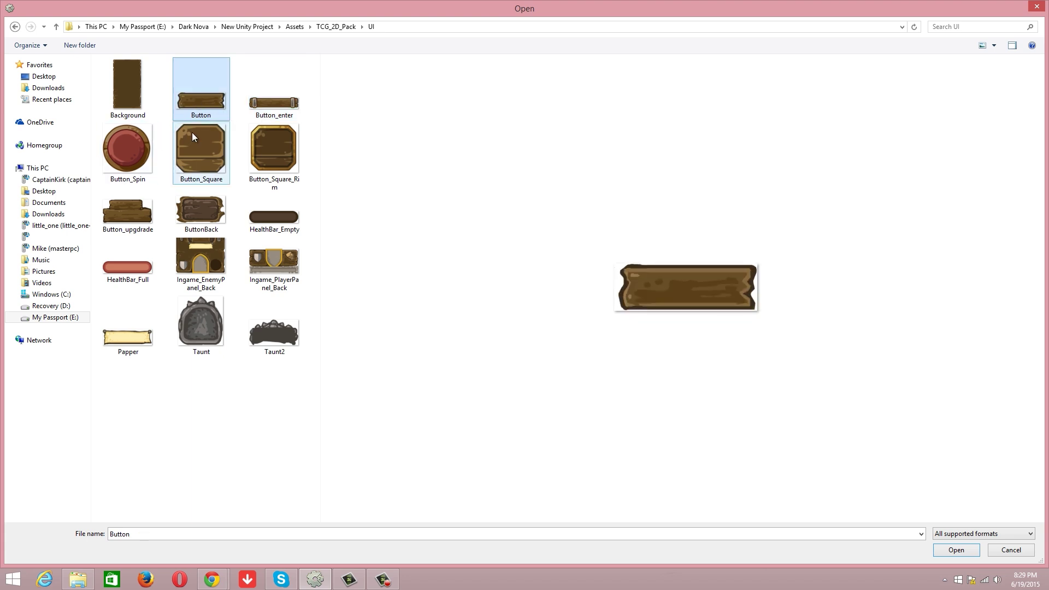
left_click(293, 27)
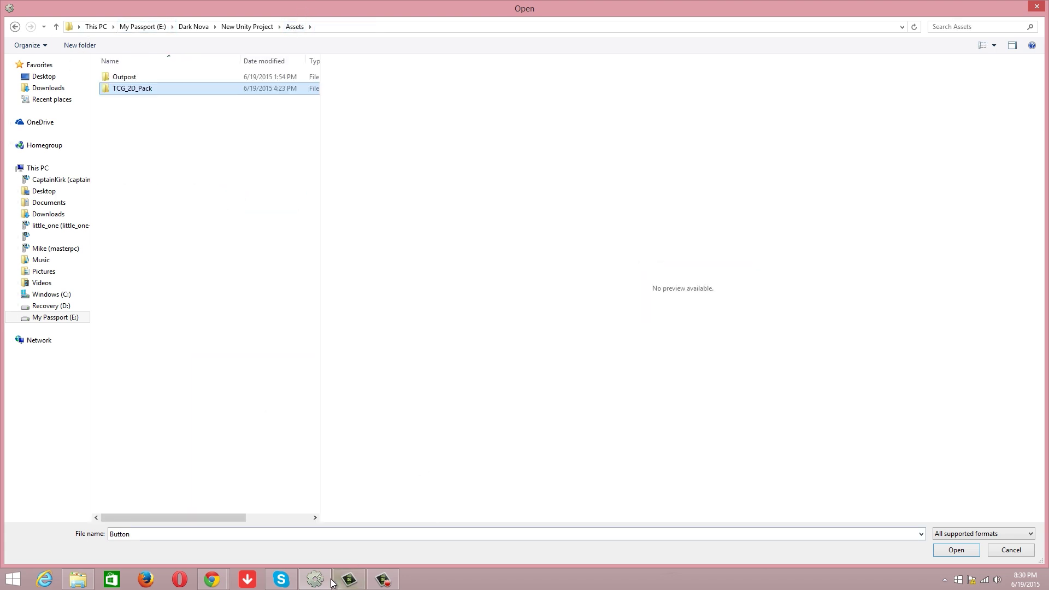
left_click(1035, 7)
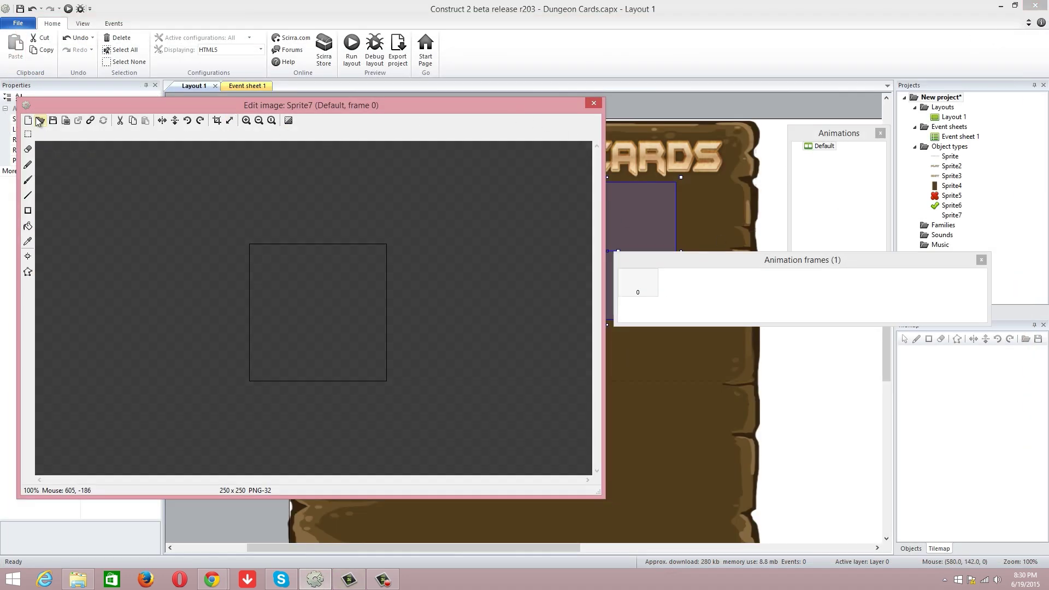
Step: Load the Berserker image from the TCG_2D_Pack Portraits folder into the new sprite and move the sprite to about 705, 347
left_click(40, 120)
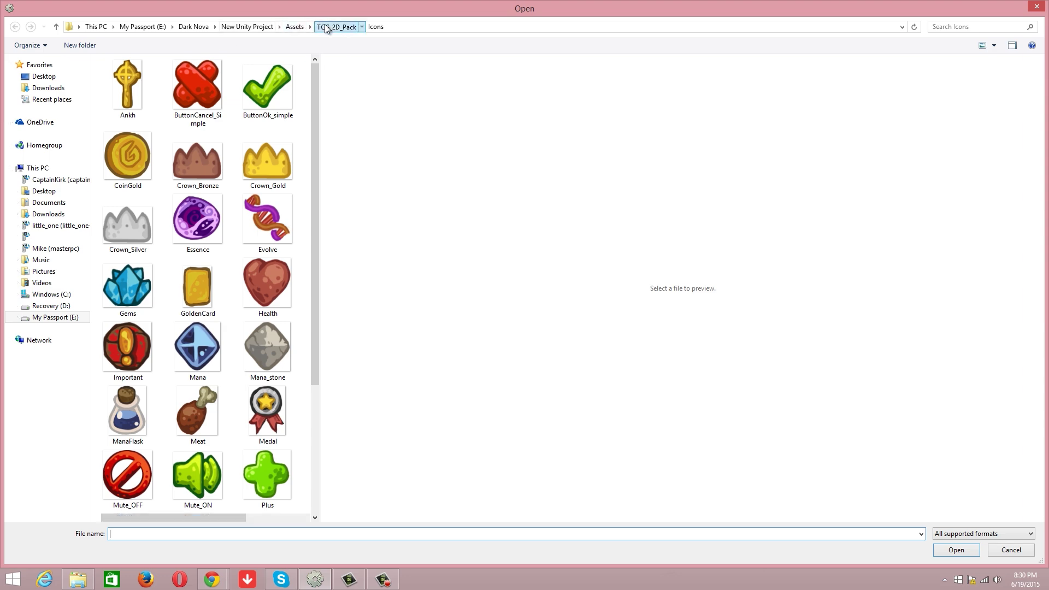
left_click(334, 26)
double_click(150, 98)
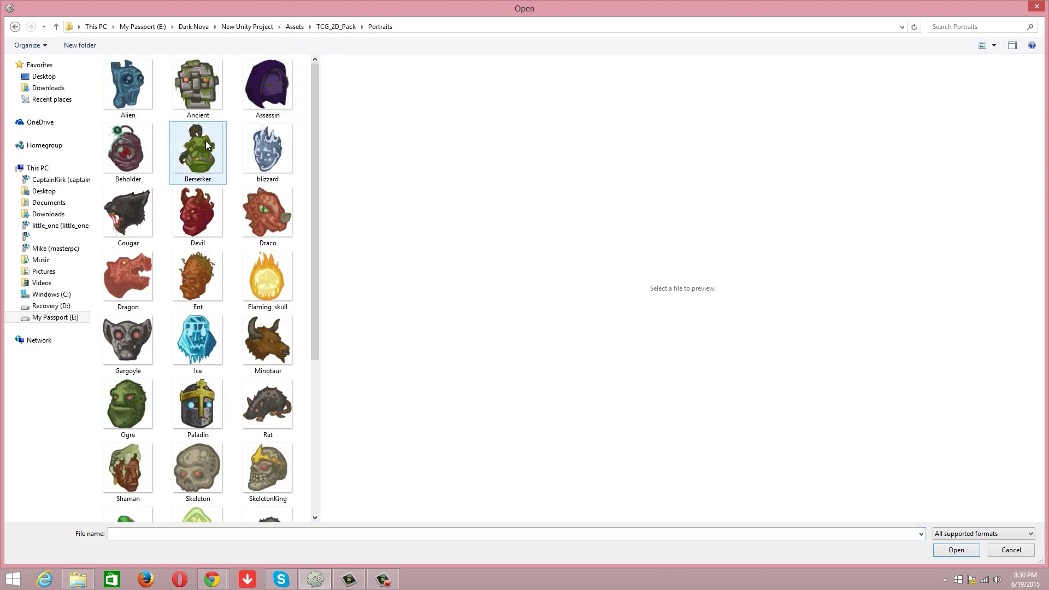
double_click(191, 143)
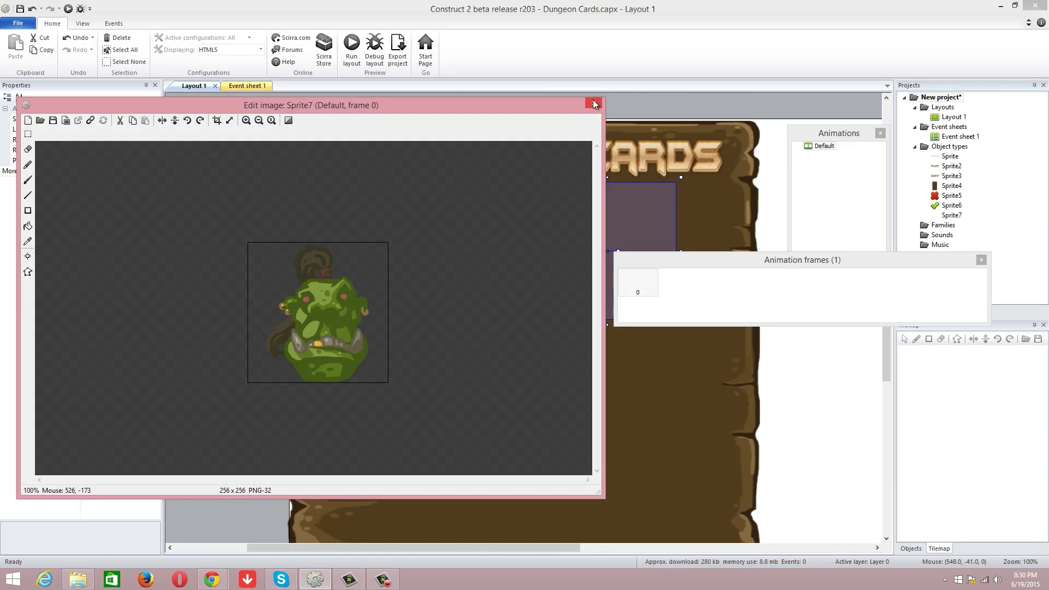
left_click(594, 104)
left_click_drag(615, 258, 686, 337)
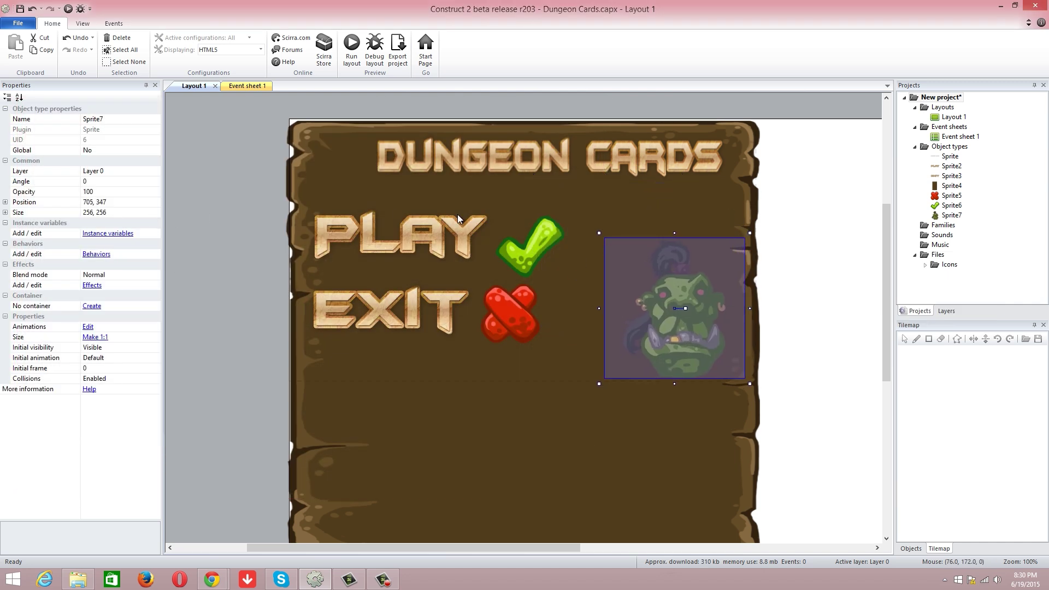
Step: Insert another sprite above the Berserker head using the Assassin portrait, undoing any accidental rotation
left_click(659, 213)
right_click(659, 213)
left_click(667, 218)
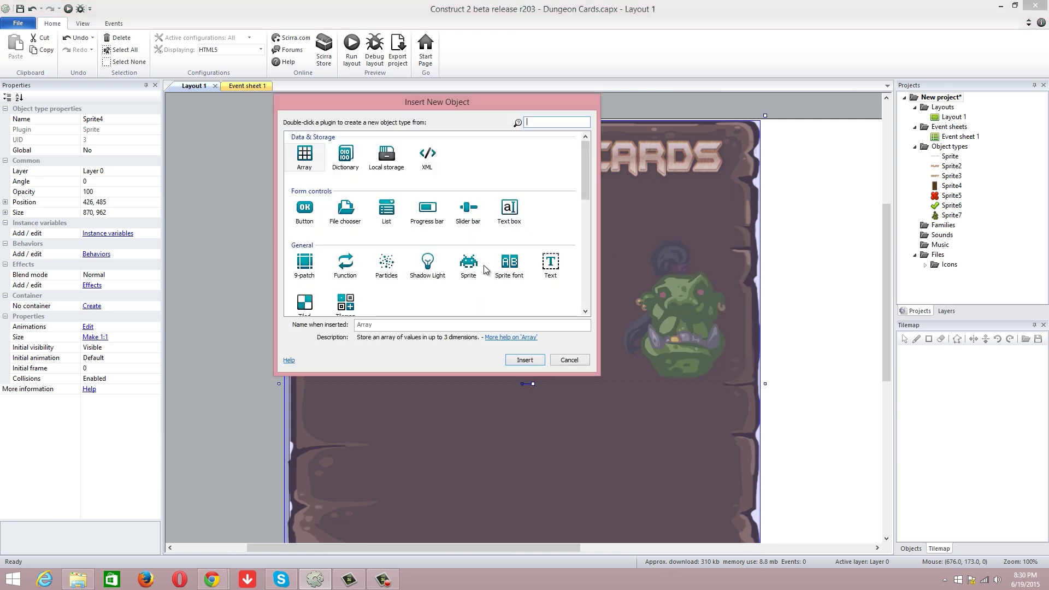
double_click(467, 265)
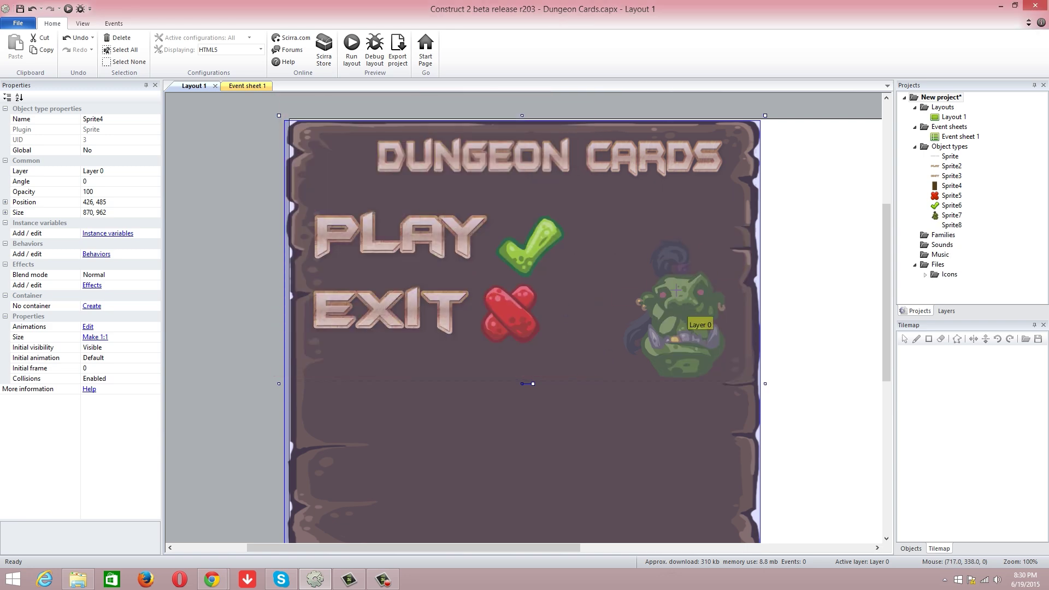
left_click(657, 261)
left_click(55, 120)
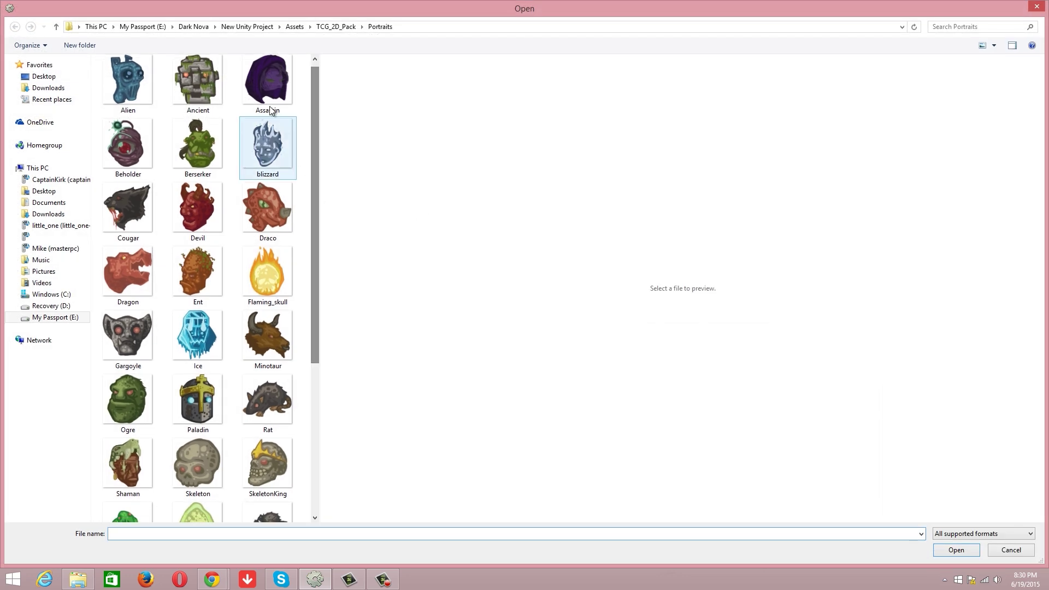
double_click(267, 99)
left_click(591, 104)
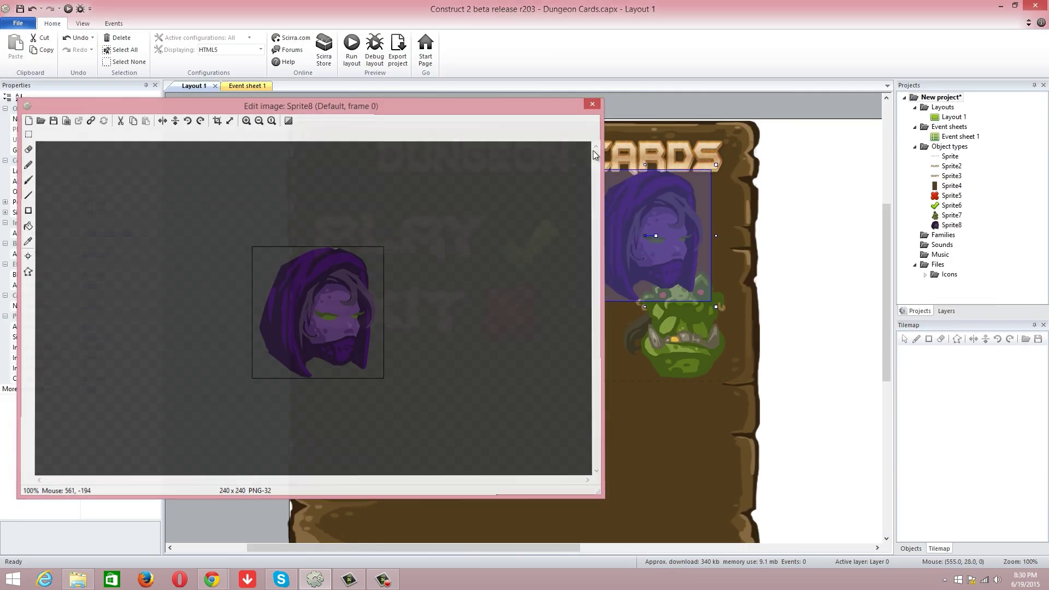
left_click_drag(594, 158, 685, 260)
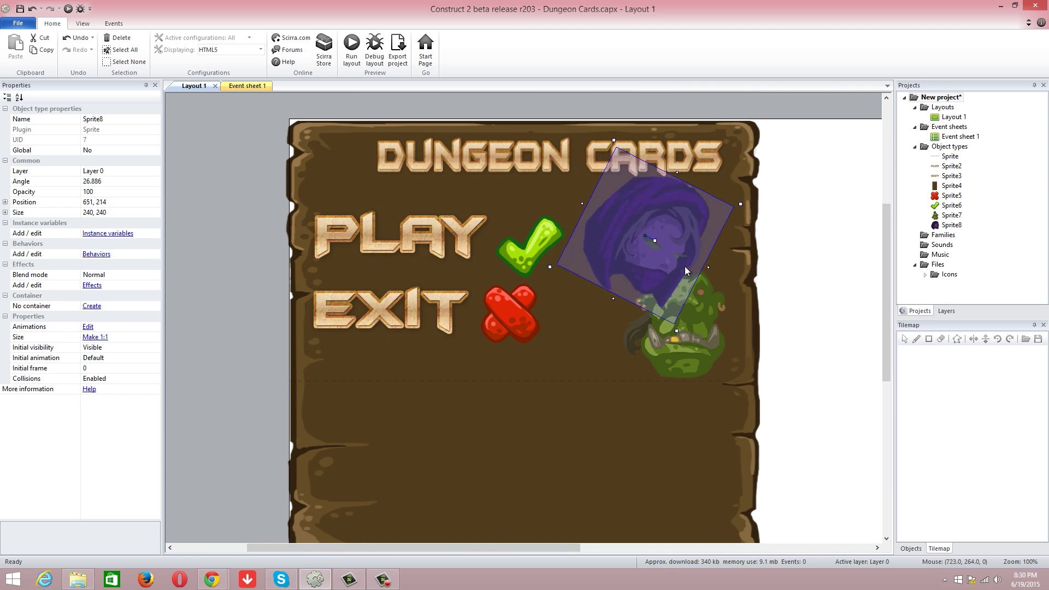
key("ctrl+z")
Step: Set the Assassin sprite's size to 40, 40
left_click(120, 212)
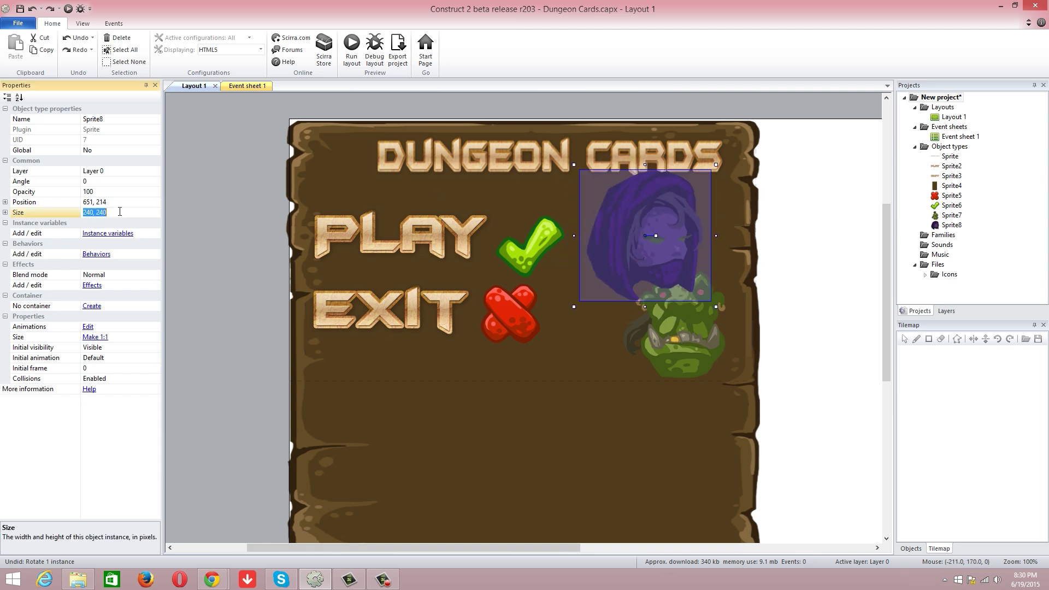
key("Left")
key("Left")
key("BackSpace")
key("Left")
key("Left")
key("Left")
key("Left")
key("BackSpace")
left_click(516, 179)
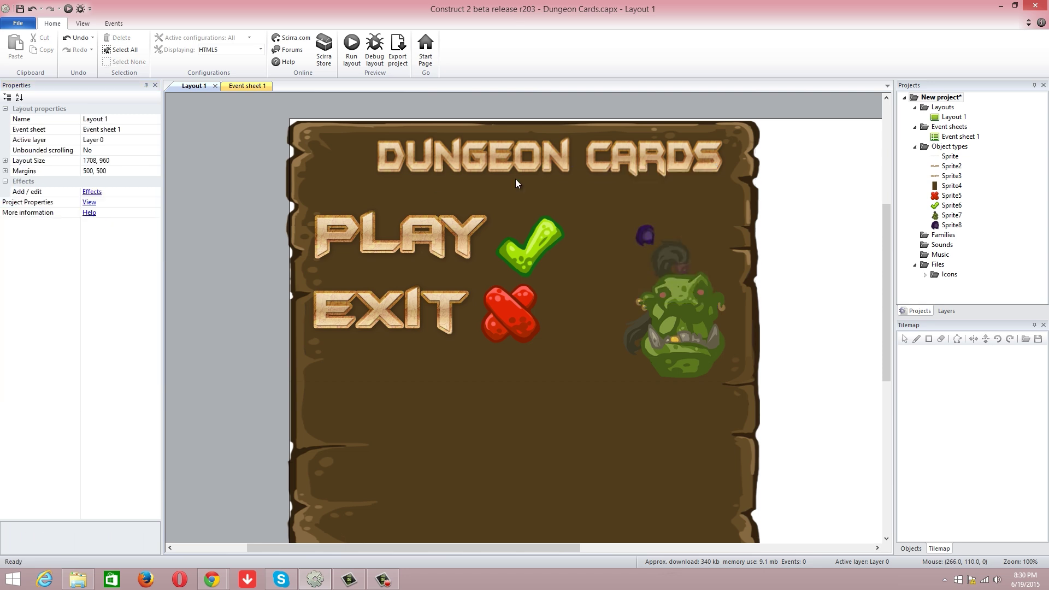
Step: Set the Assassin sprite's size to 100, 100 and move it beside the start of the DUNGEON CARDS title, at about 94, 88
left_click(637, 234)
left_click(125, 202)
left_click(128, 212)
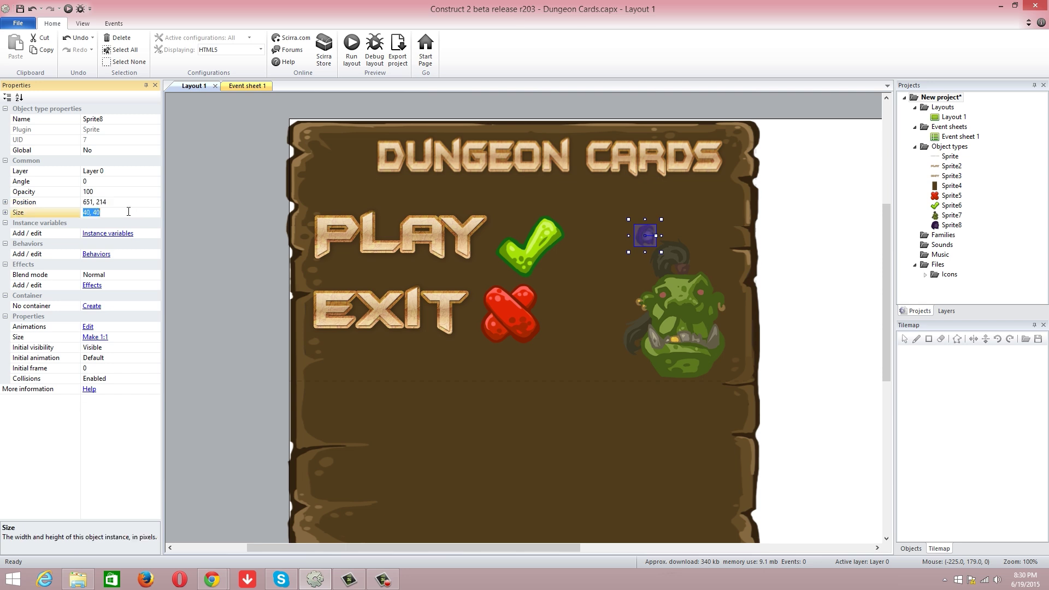
type("100,100")
left_click(543, 214)
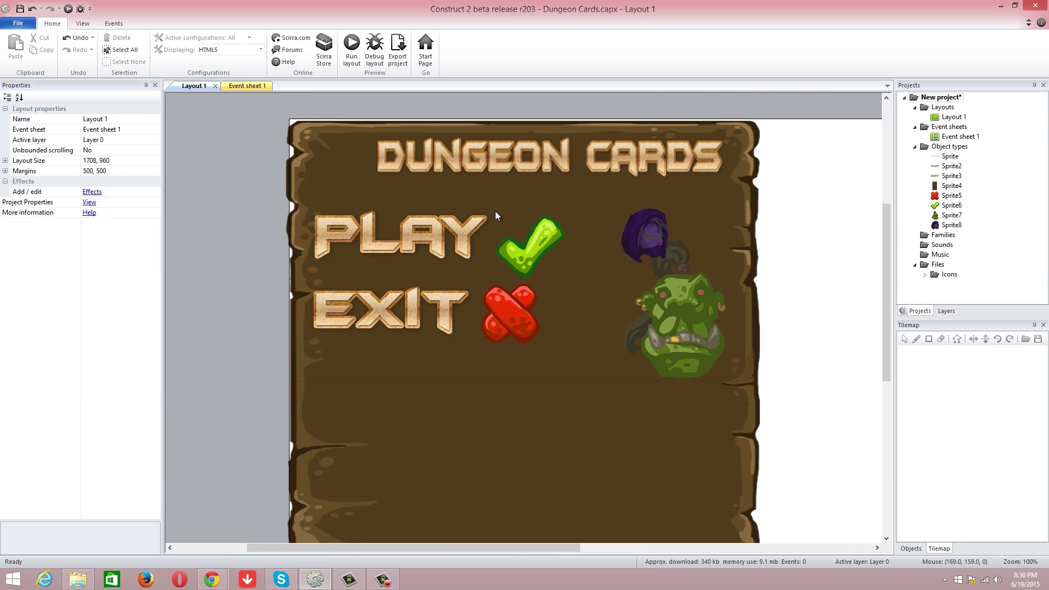
left_click_drag(646, 239, 342, 166)
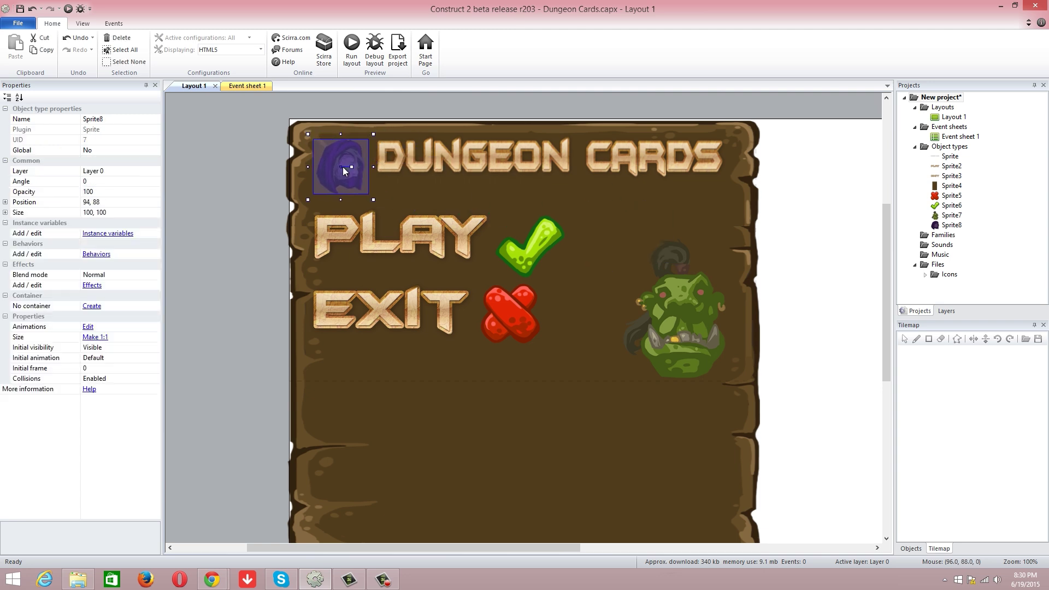
left_click(247, 190)
Step: Set the Berserker sprite's size to 156, 156 and move it up near the board's right edge, below the title
left_click_drag(680, 354, 713, 352)
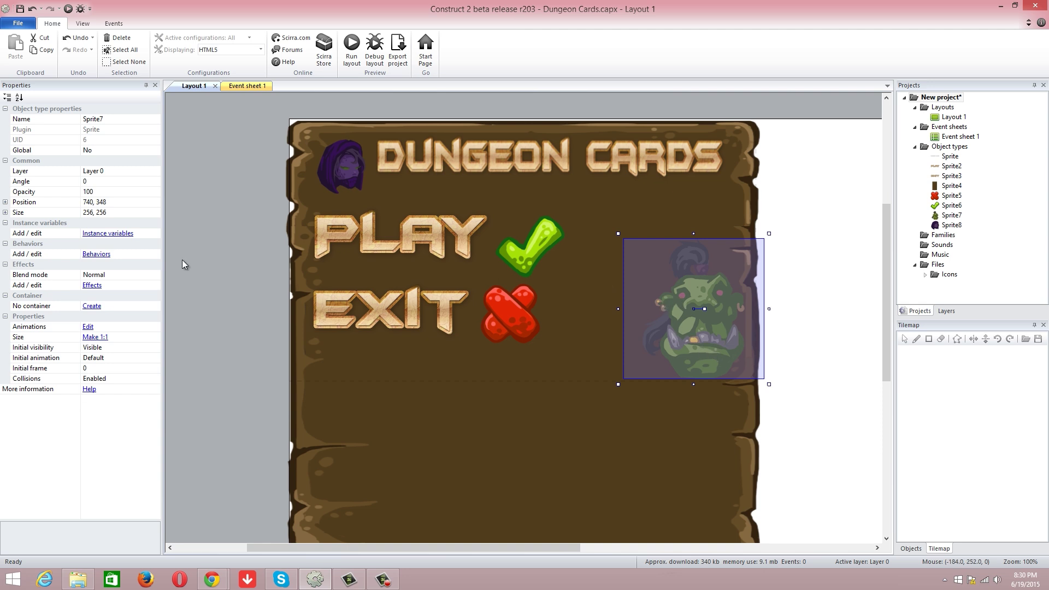
left_click(101, 213)
left_click(100, 213)
key("BackSpace")
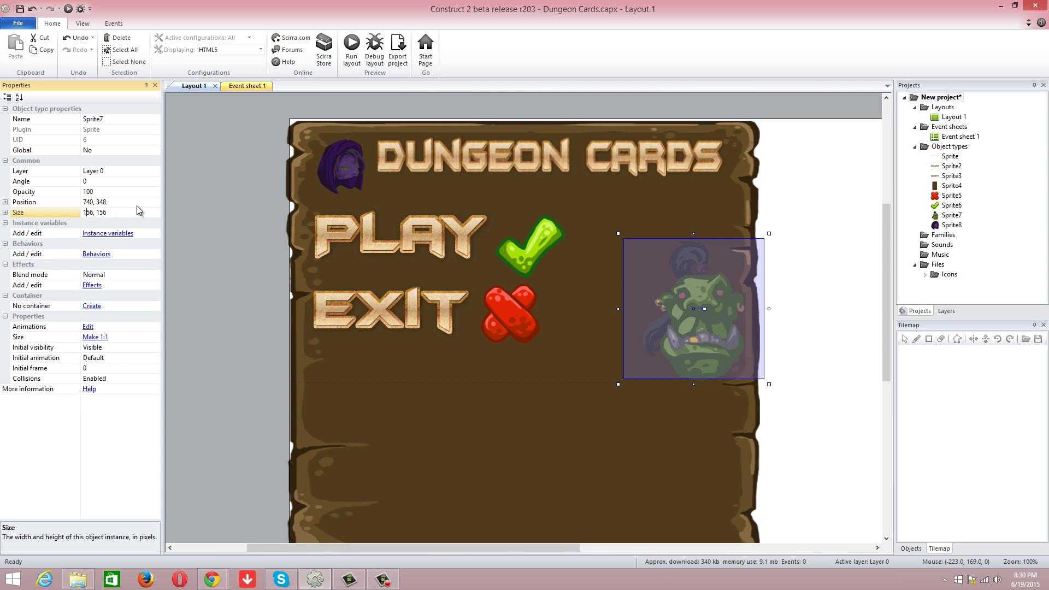
left_click(232, 193)
left_click_drag(733, 339, 708, 253)
Step: Insert a new sprite using the Wizzard portrait and move it clear of the check mark and cross, below the Berserker head
left_click(620, 297)
right_click(620, 298)
left_click(639, 304)
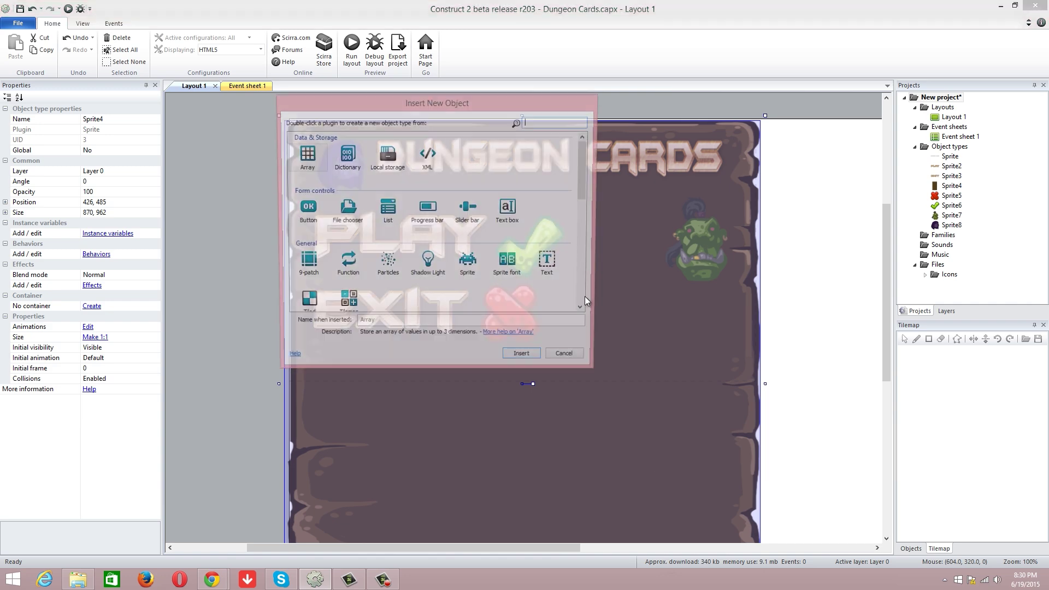
left_click(467, 267)
double_click(467, 265)
left_click(571, 291)
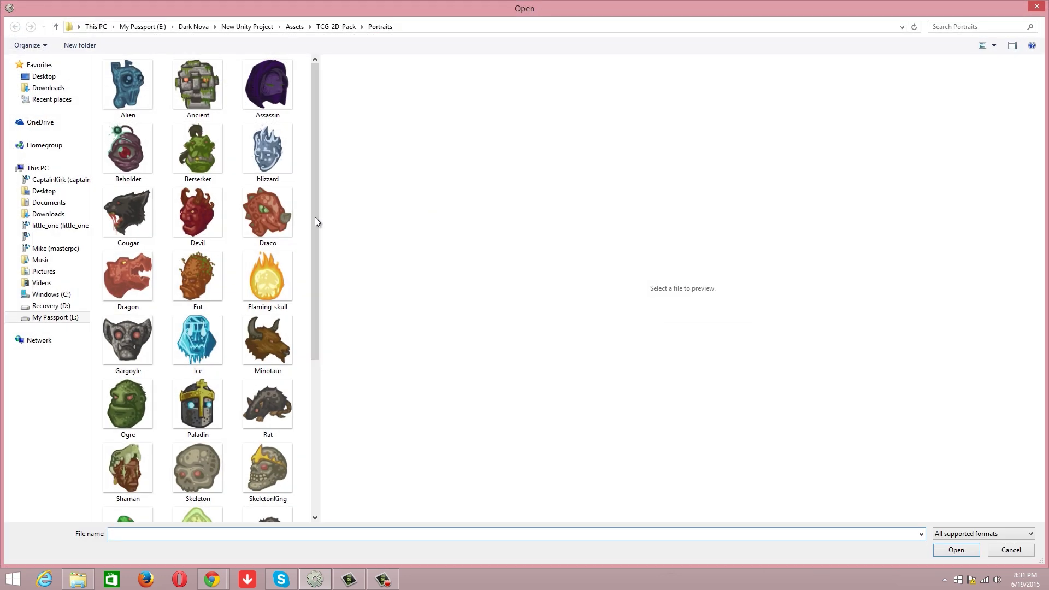
left_click(266, 275)
scroll(267, 275, "down", 5)
double_click(267, 415)
left_click(591, 105)
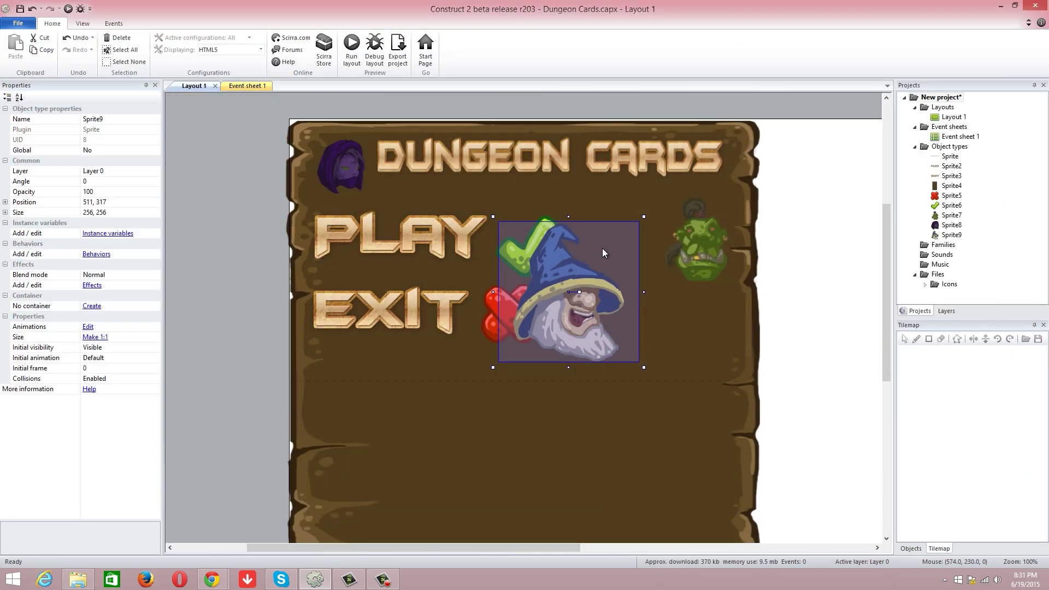
left_click_drag(602, 250, 643, 295)
Step: Insert a new sprite using the Werewolf portrait and place it between the check mark and the Berserker head, at about 604, 233
left_click(637, 211)
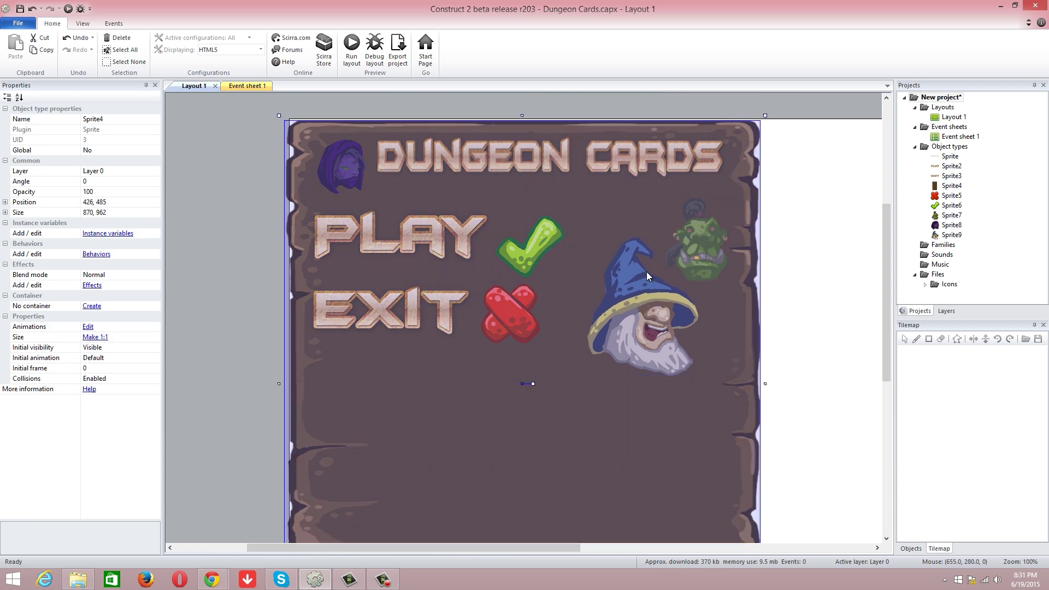
right_click(596, 209)
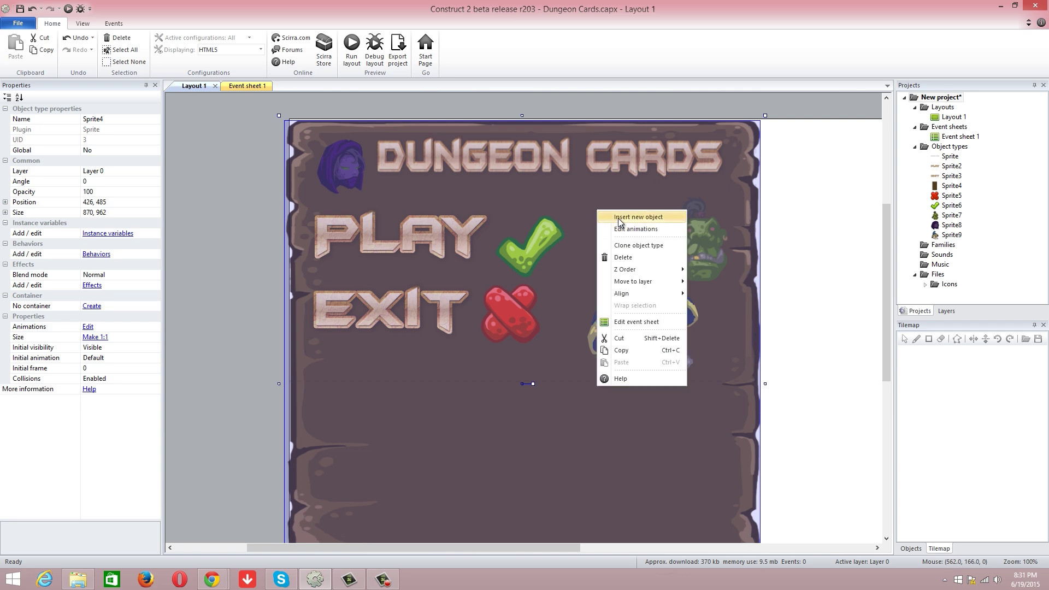
left_click(618, 216)
double_click(469, 263)
left_click(565, 262)
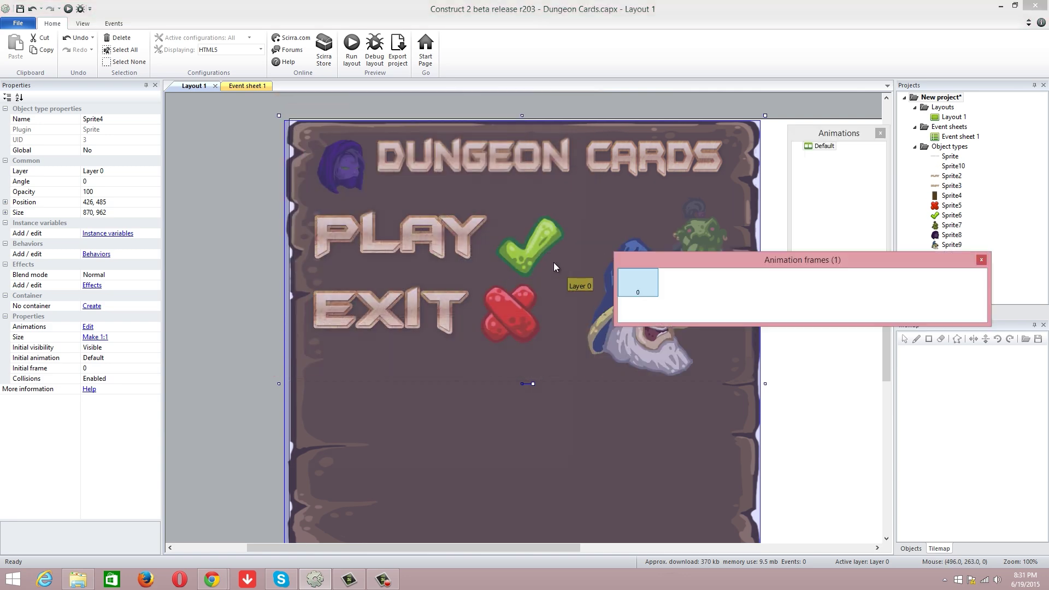
left_click(38, 120)
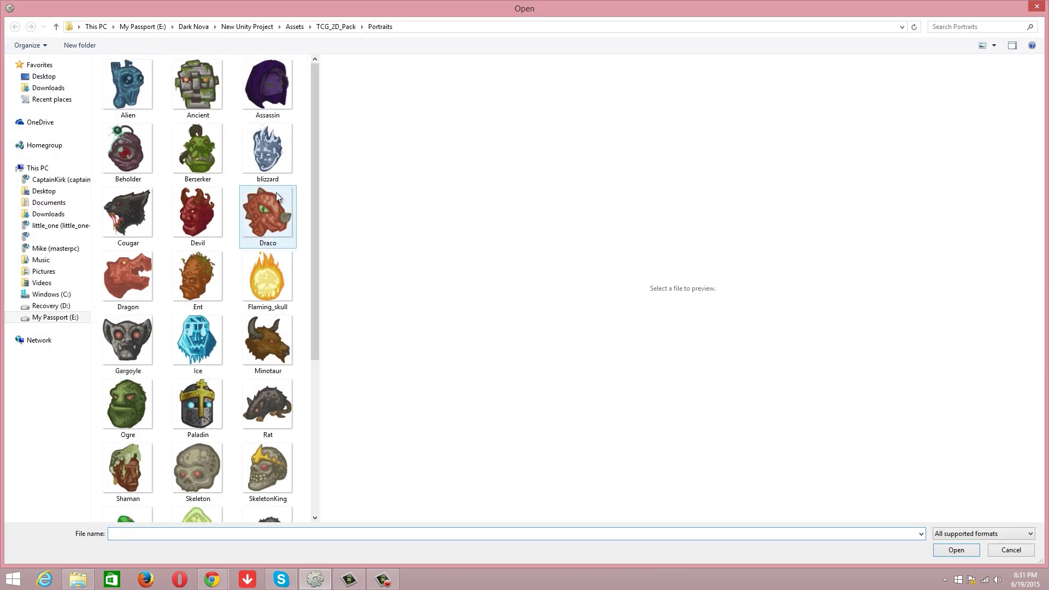
left_click_drag(309, 216, 305, 403)
left_click(143, 423)
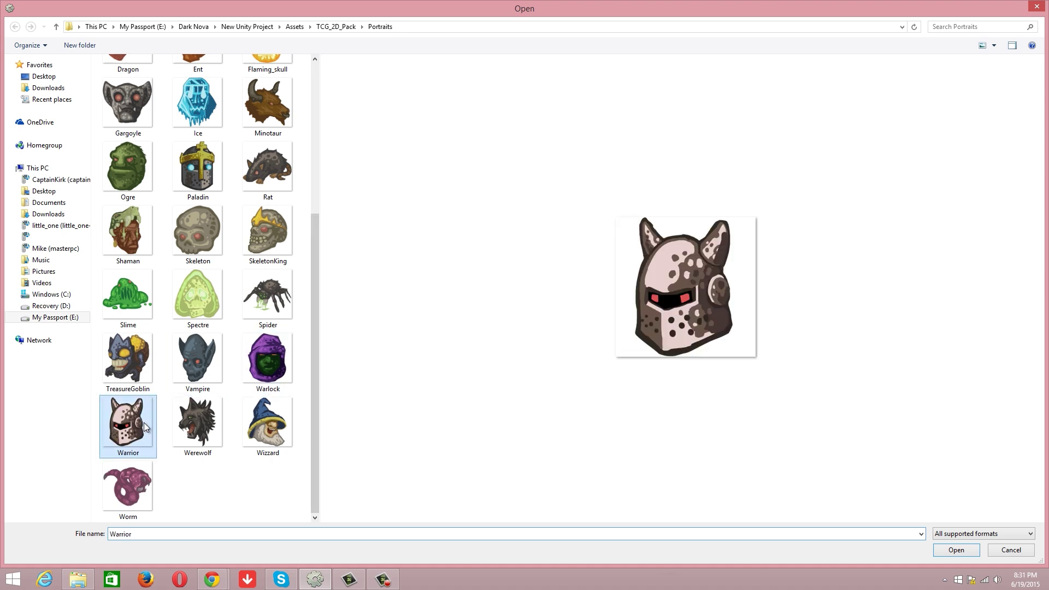
left_click(201, 421)
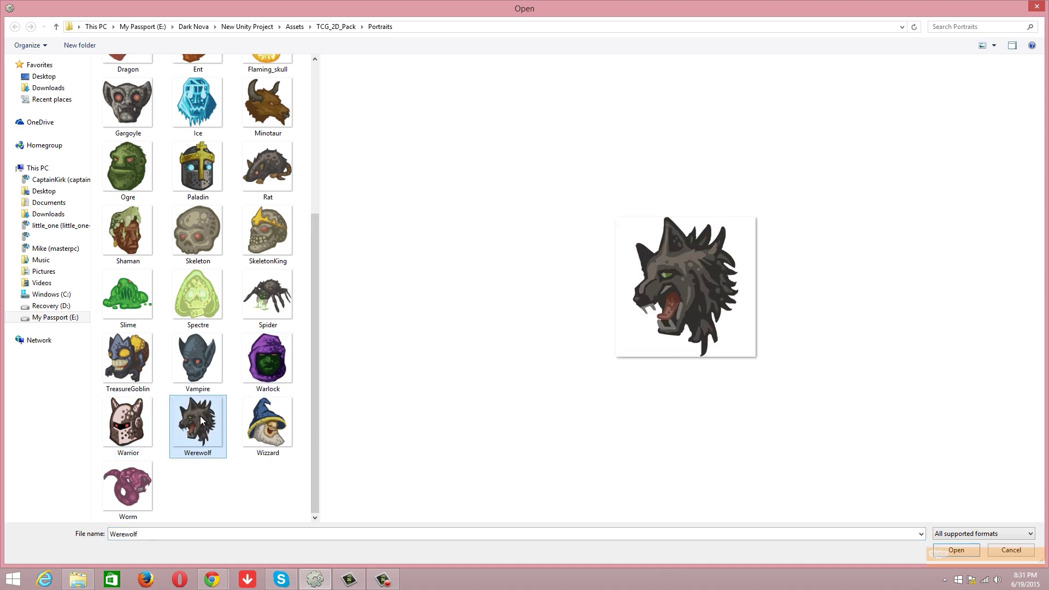
double_click(201, 421)
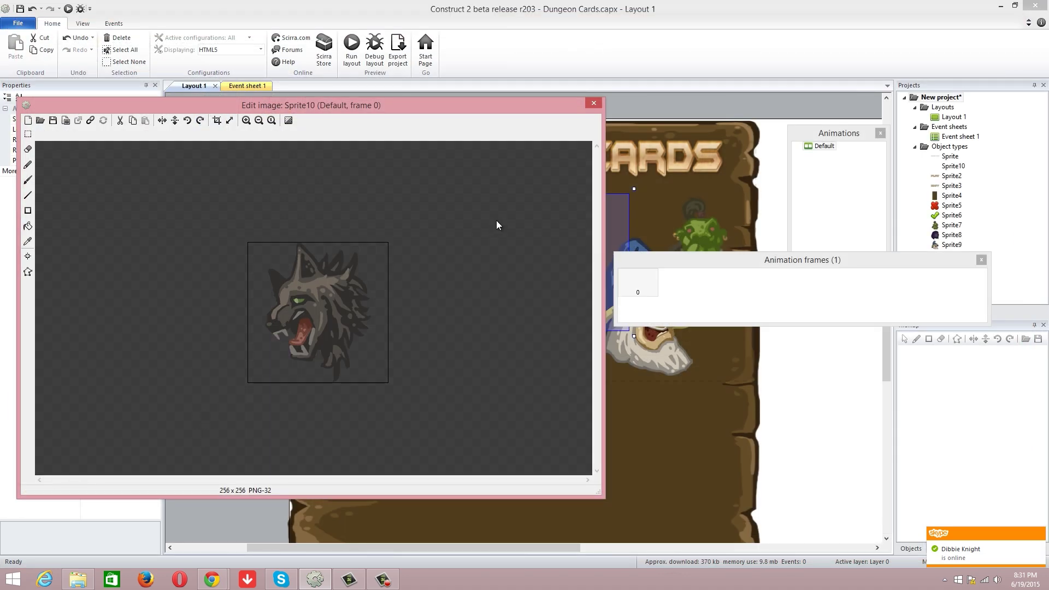
left_click(594, 104)
left_click_drag(543, 262, 623, 340)
Step: Send the wizard sprite to the top of its layer and move it to about 676, 344
right_click(623, 340)
mouse_move(664, 403)
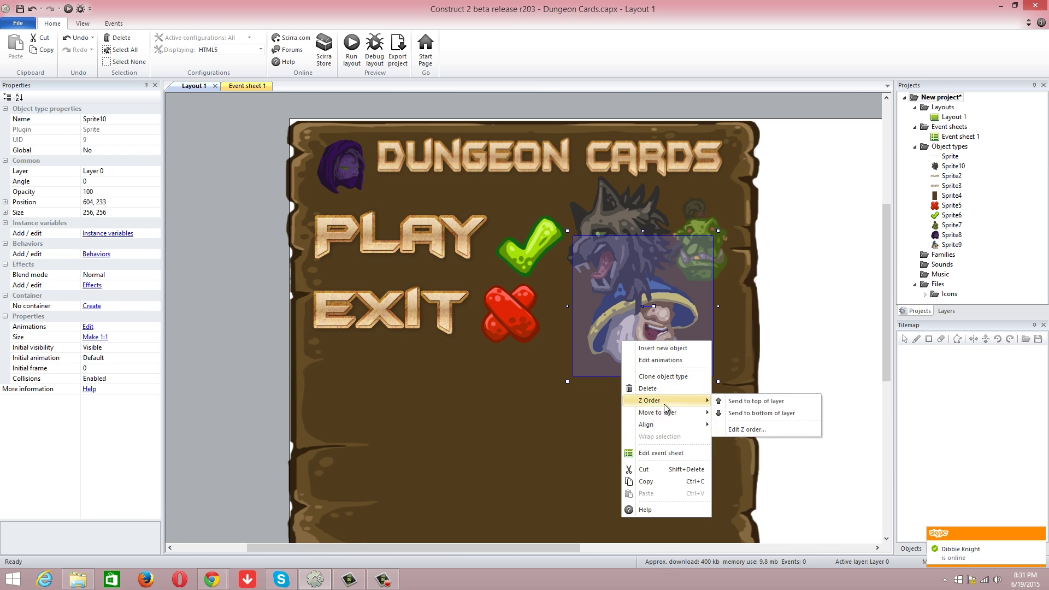
left_click(722, 403)
left_click_drag(623, 321, 640, 323)
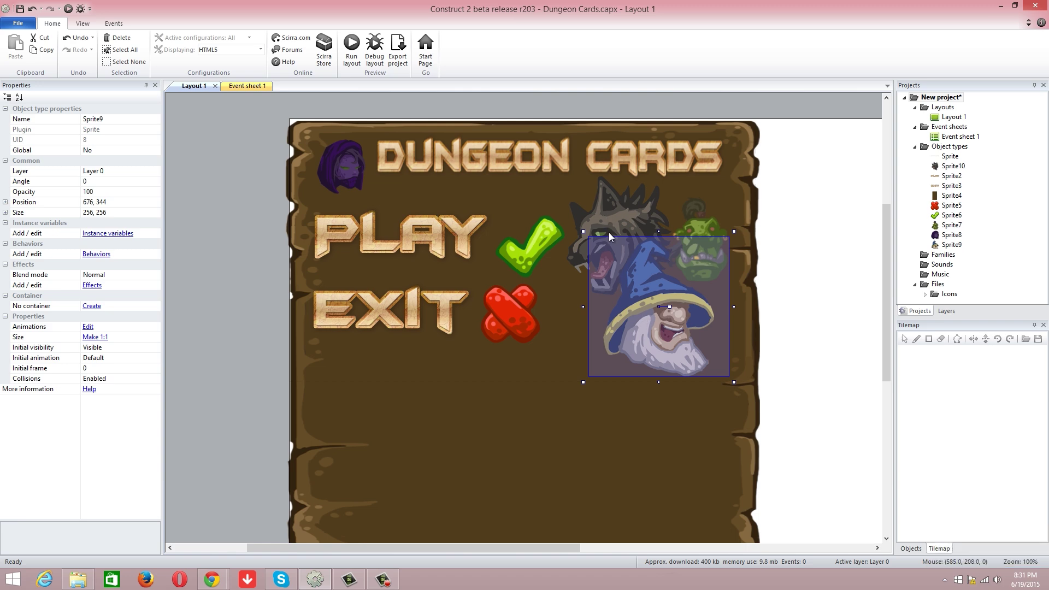
Step: Fine-tune the Berserker head's position near the board's right edge and move the wizard to about 679, 348
left_click(532, 192)
mouse_move(702, 237)
left_mouse_down()
mouse_move(709, 216)
mouse_move(698, 255)
left_mouse_up()
left_click_drag(704, 217, 711, 194)
left_click_drag(651, 343, 660, 325)
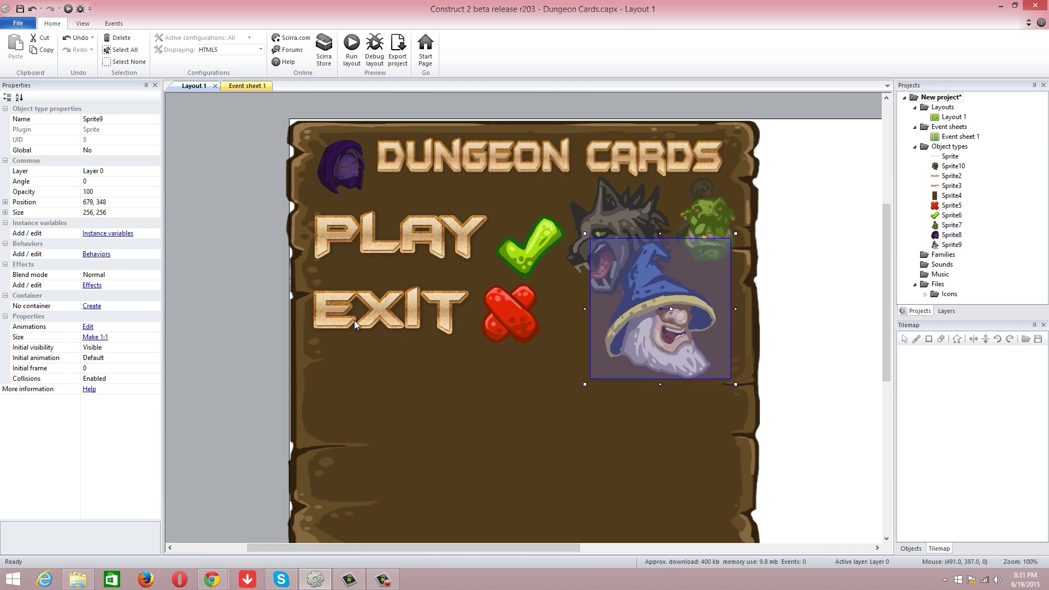
Step: Set the wizard sprite's size to 200, 200 and move it below the Berserker head, to about 714, 359
left_click(100, 211)
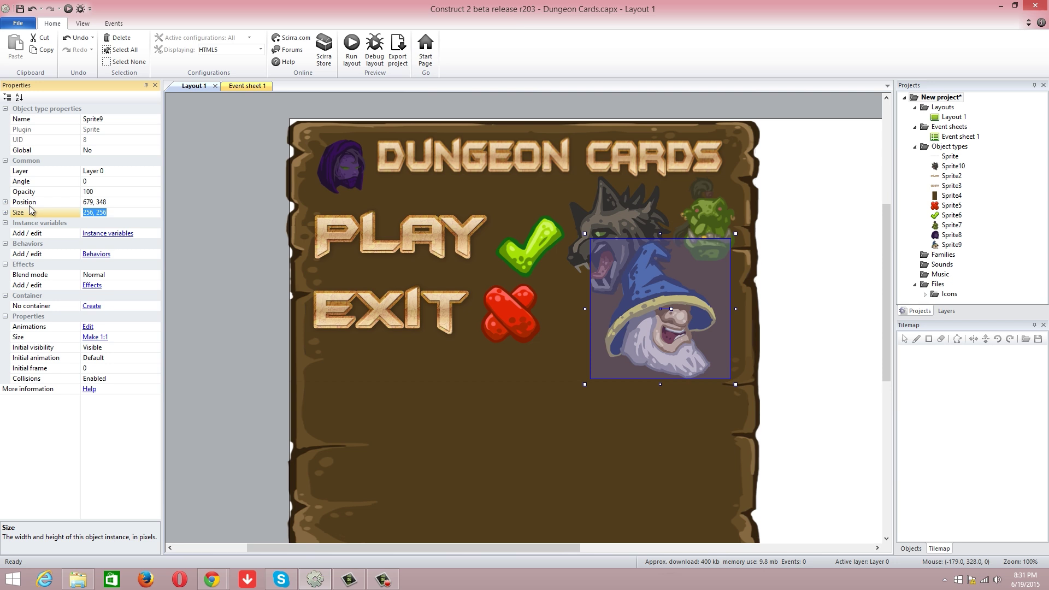
type("200,200")
left_click(192, 210)
left_click_drag(647, 290, 666, 296)
left_click(610, 234)
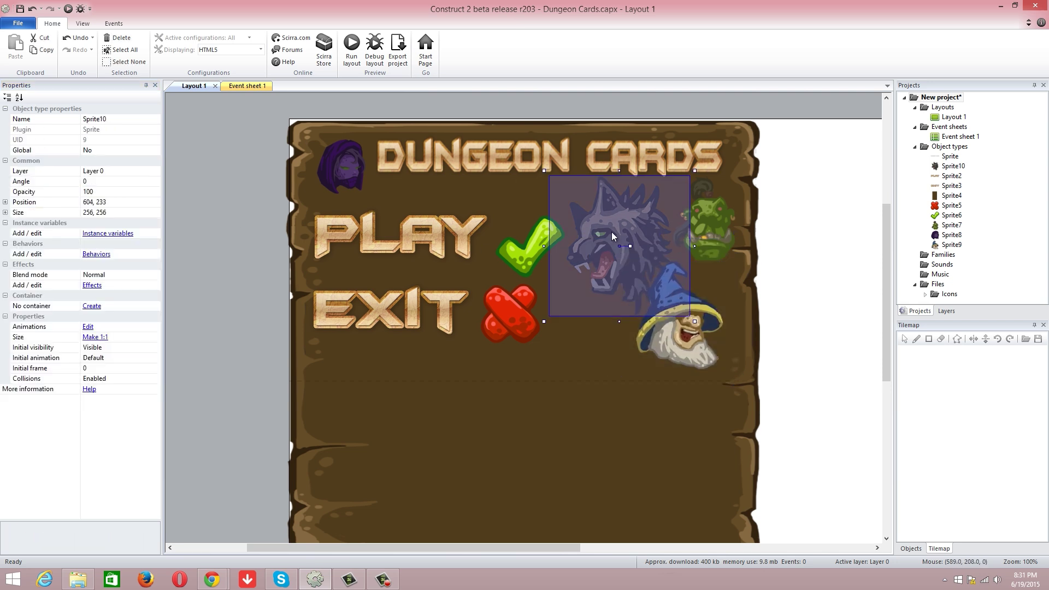
left_click(287, 225)
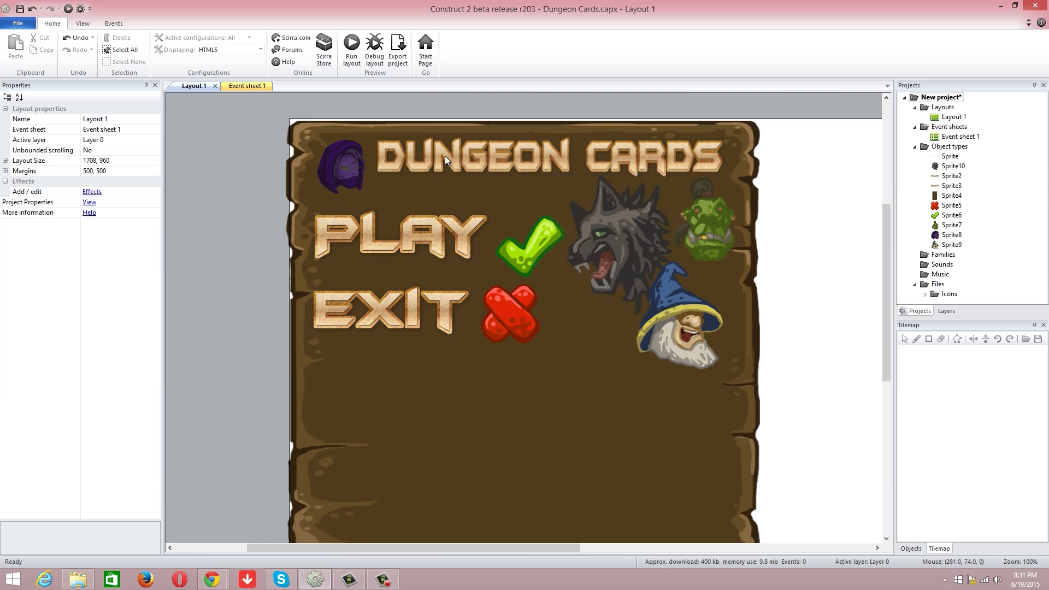
Step: Review the title, PLAY, EXIT, check mark and cross sprites, and look at the layout's event sheet
left_click(496, 158)
left_click(396, 221)
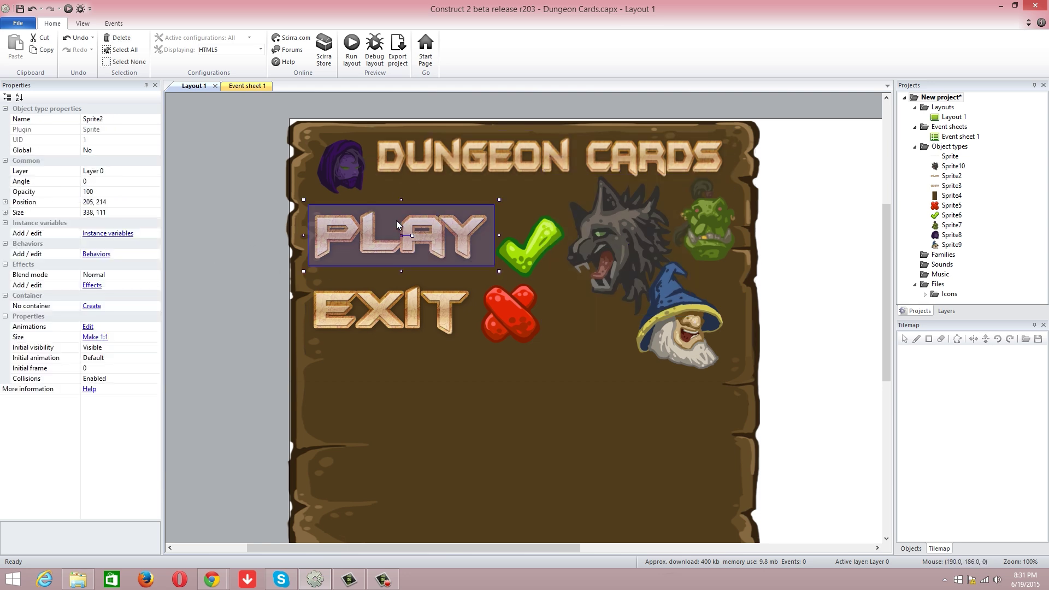
left_click(389, 317)
left_click(504, 303)
left_click(525, 248)
left_click(509, 312)
left_click(524, 250)
left_click(509, 311)
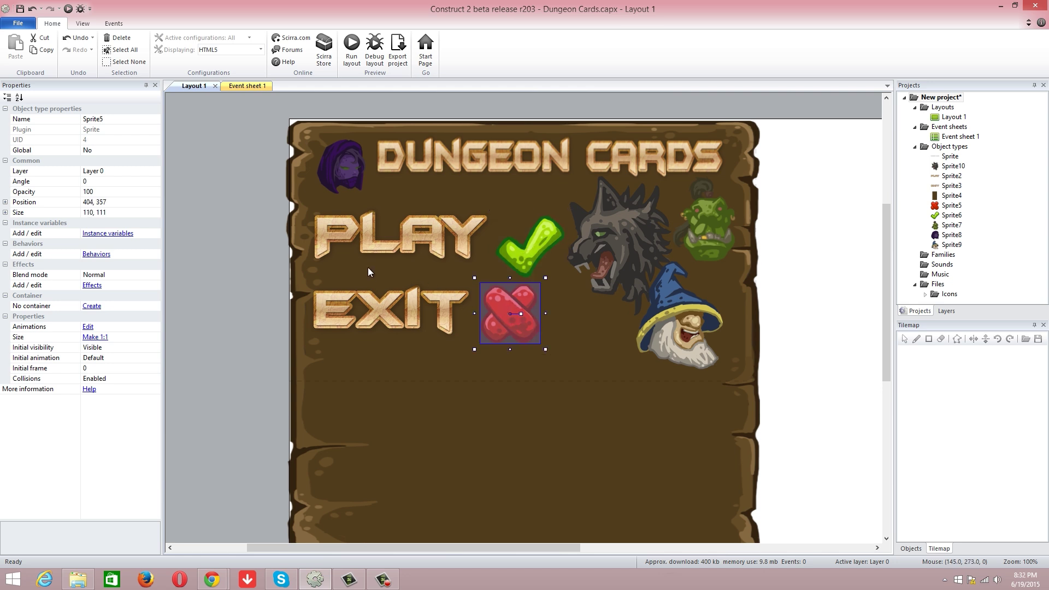
left_click(235, 86)
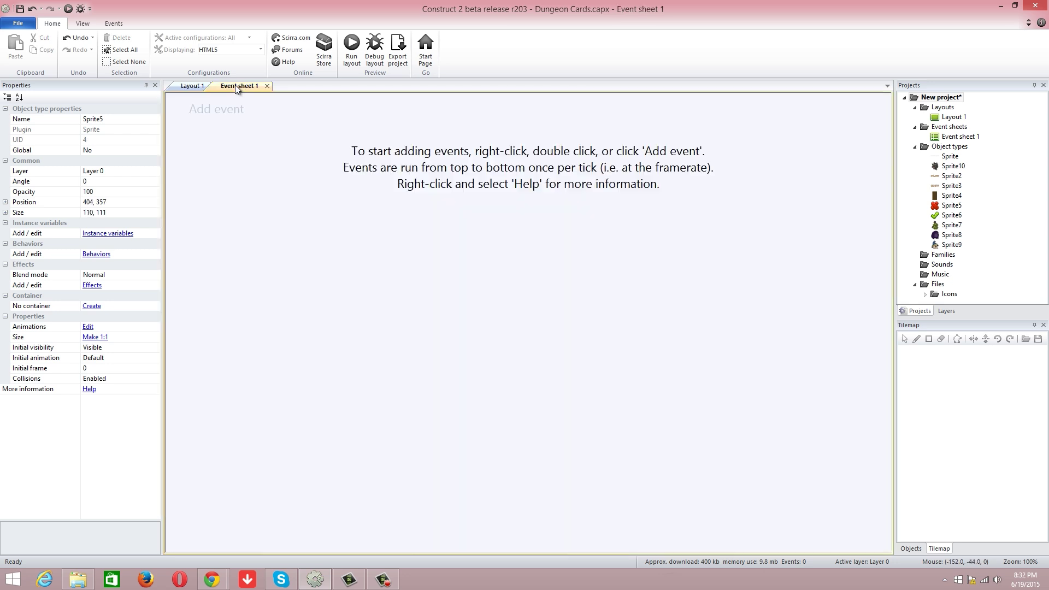
Step: Return to the title screen layout and rename Layout 1 as "main menu"
left_click(192, 87)
right_click(941, 117)
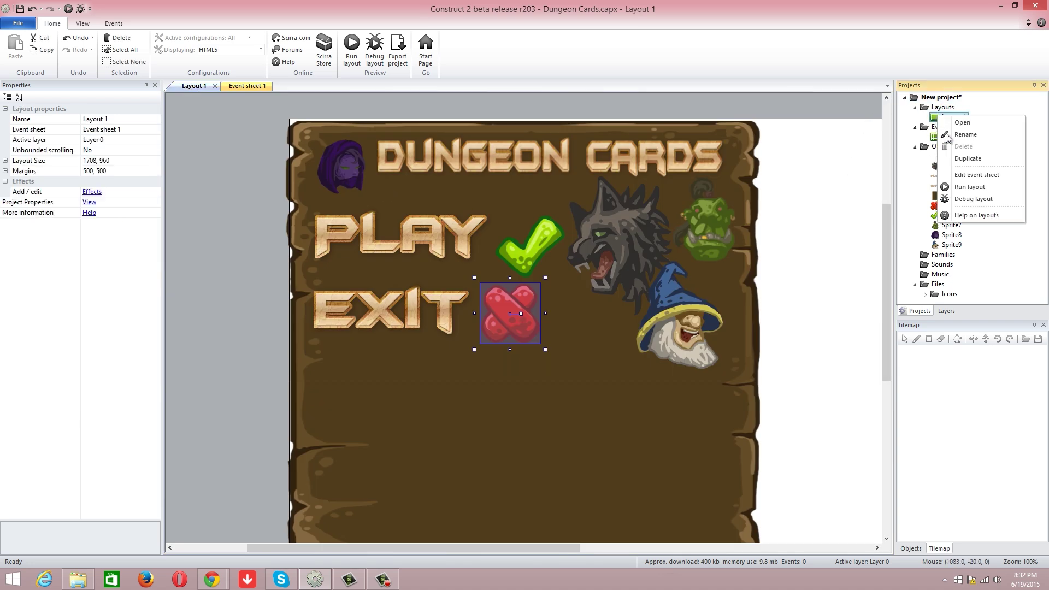
left_click(986, 137)
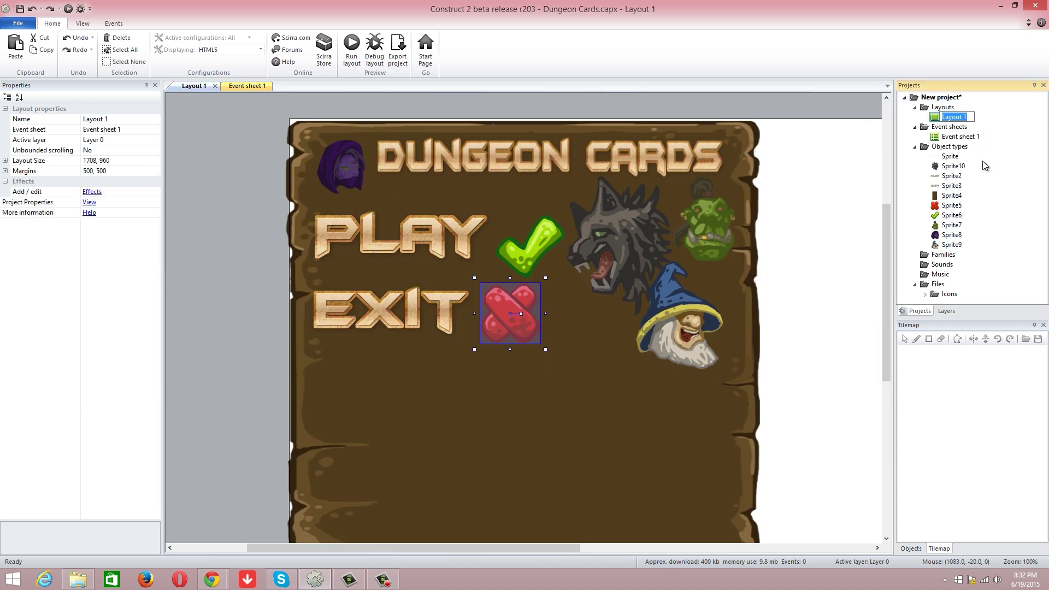
type("men")
type("main")
left_click(867, 160)
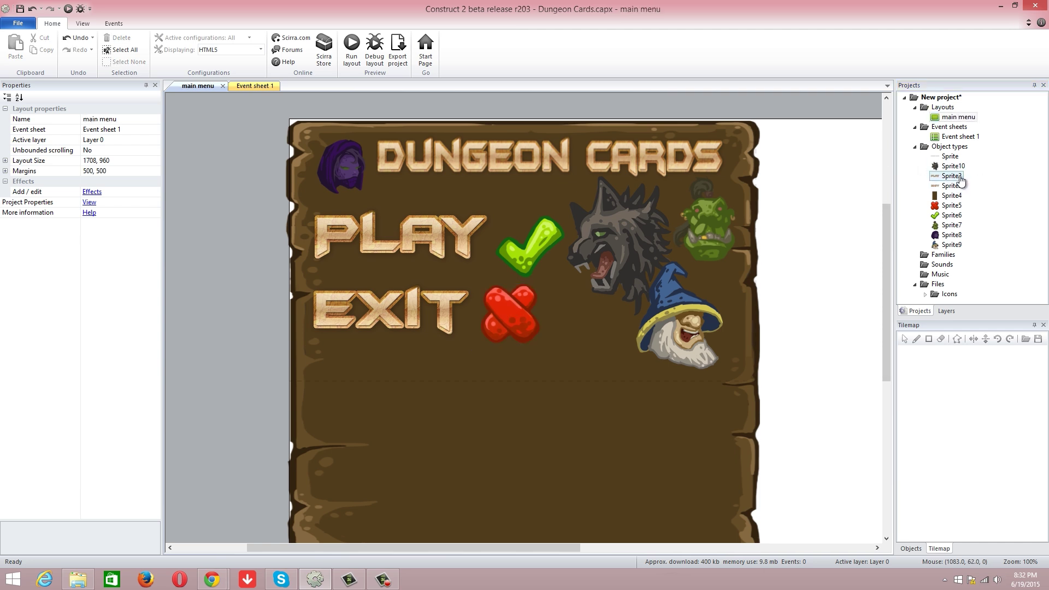
Step: Rename Event sheet 1 as "mainmenu"
right_click(960, 136)
left_click(999, 160)
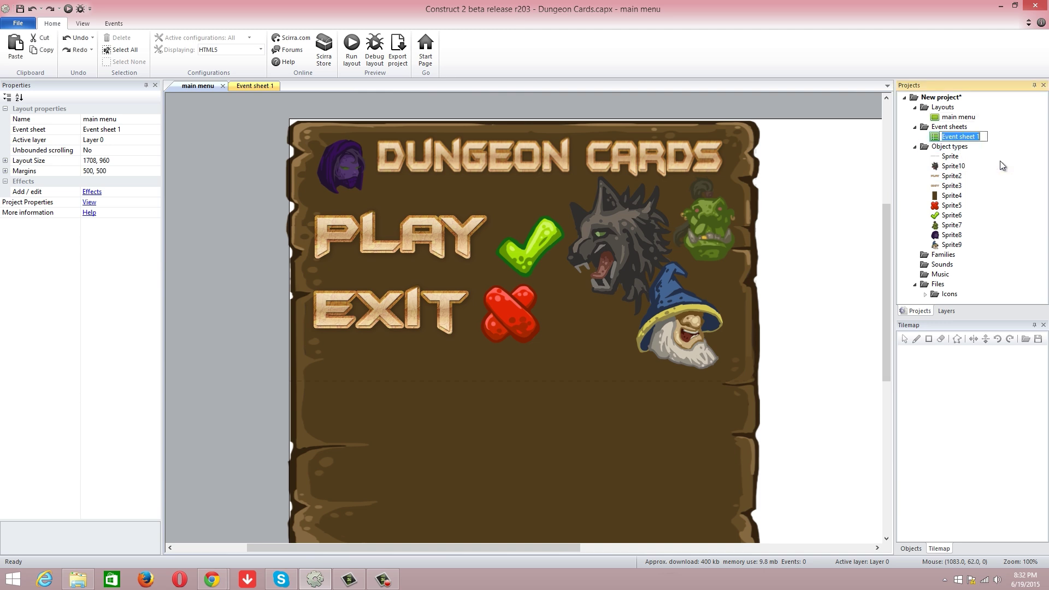
type("mainmenu")
left_click(854, 158)
left_click(941, 198)
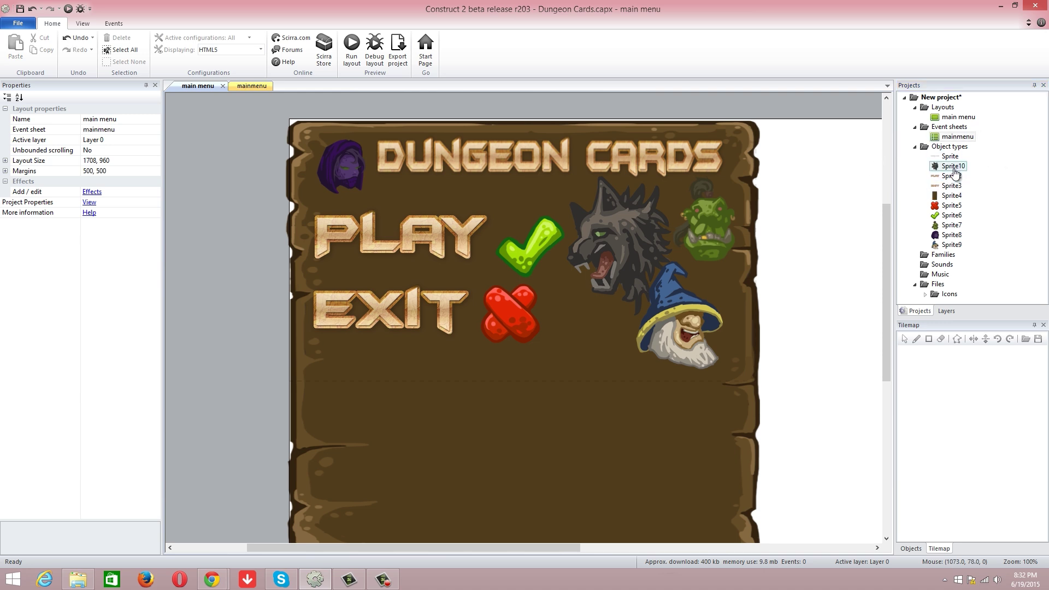
Step: Add a subfolder named "menu items" under Object types in the project
right_click(955, 147)
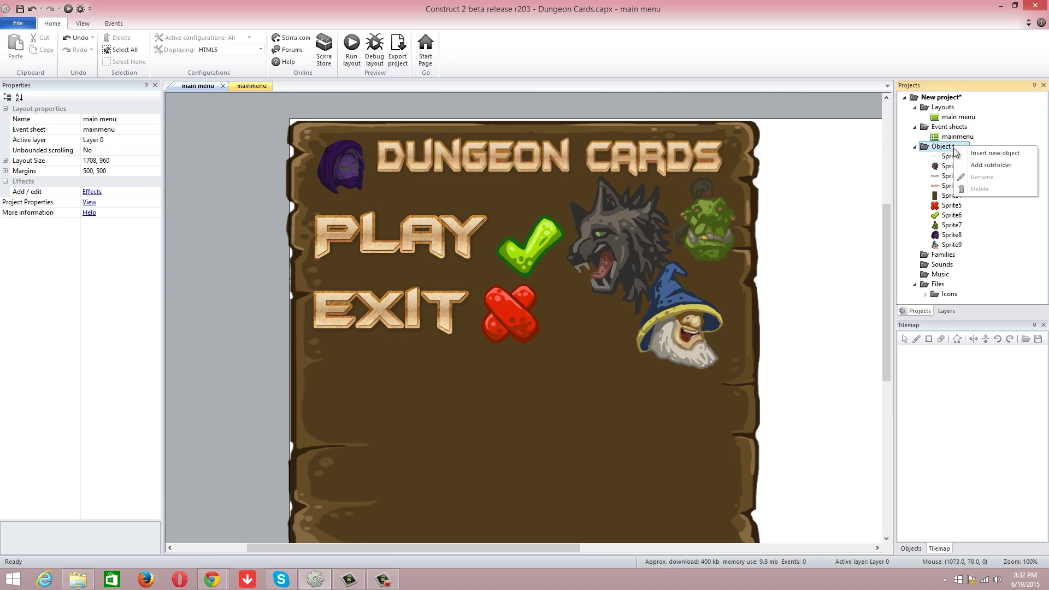
left_click(994, 166)
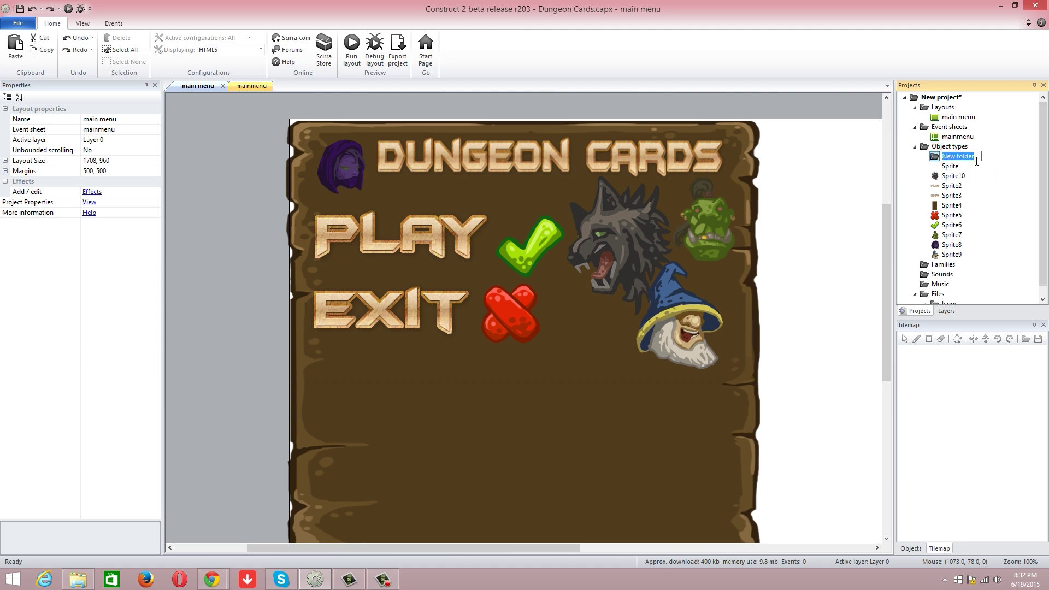
type("menu items")
key("Return")
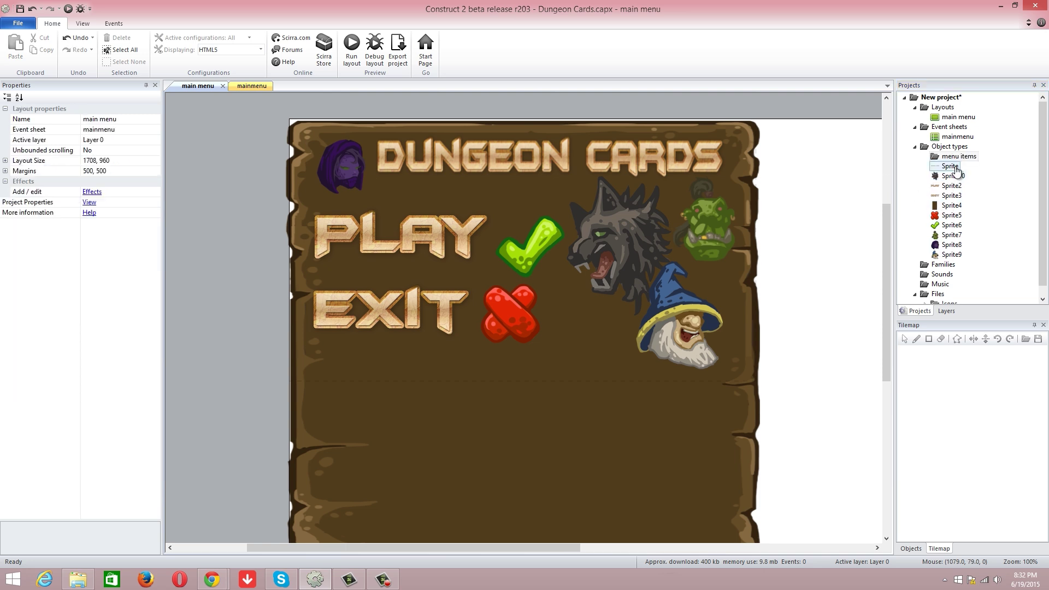
Step: Move all the title screen sprites into the "menu items" folder and collapse the folder
mouse_move(951, 166)
left_mouse_down()
mouse_move(966, 162)
mouse_move(957, 160)
left_mouse_up()
left_click_drag(949, 199, 956, 160)
left_click_drag(951, 225, 957, 159)
left_click_drag(951, 235, 957, 160)
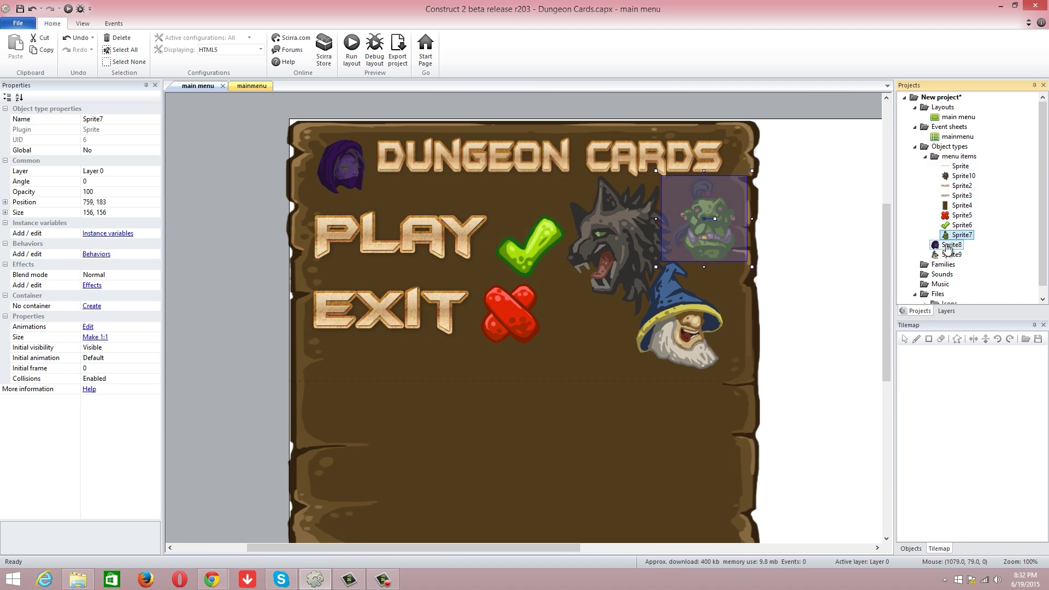
left_click_drag(951, 245, 927, 162)
left_click(925, 157)
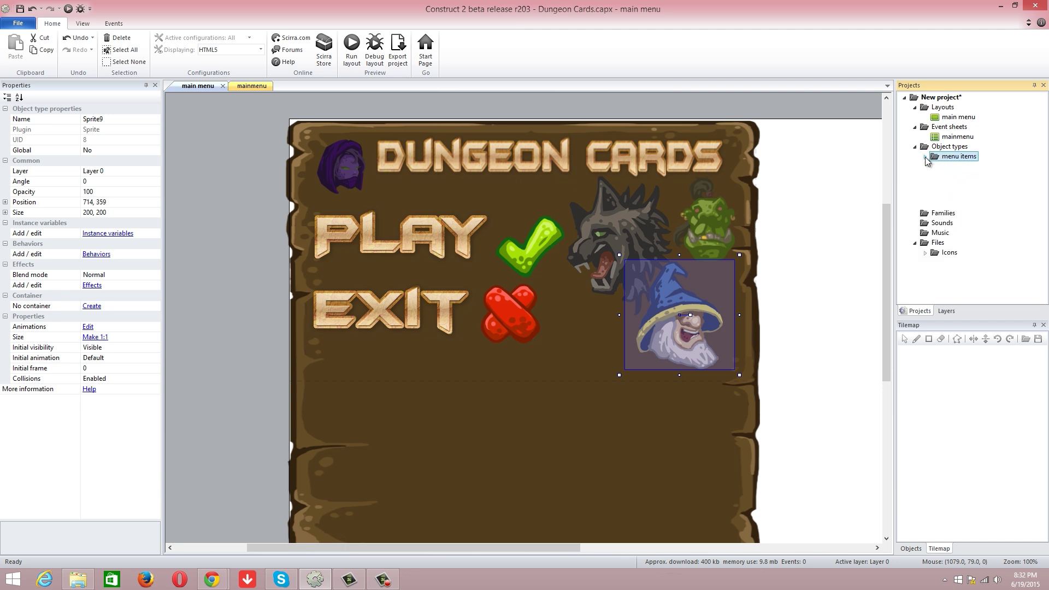
left_click(926, 157)
left_click(925, 158)
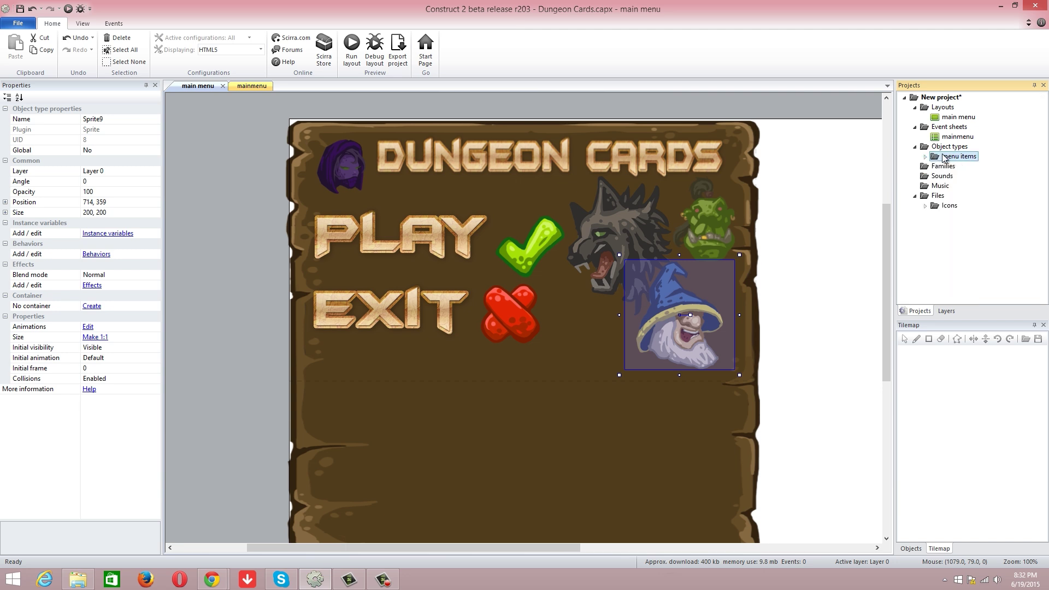
Step: Add a second subfolder under Object types, keeping its default name
right_click(937, 155)
left_click(923, 147)
right_click(922, 145)
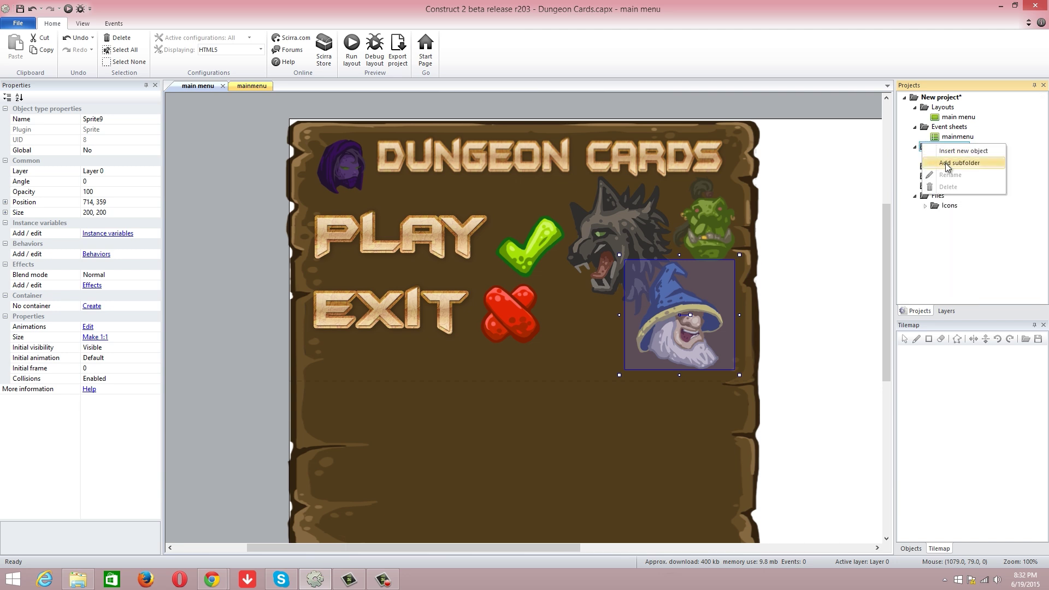
left_click(946, 163)
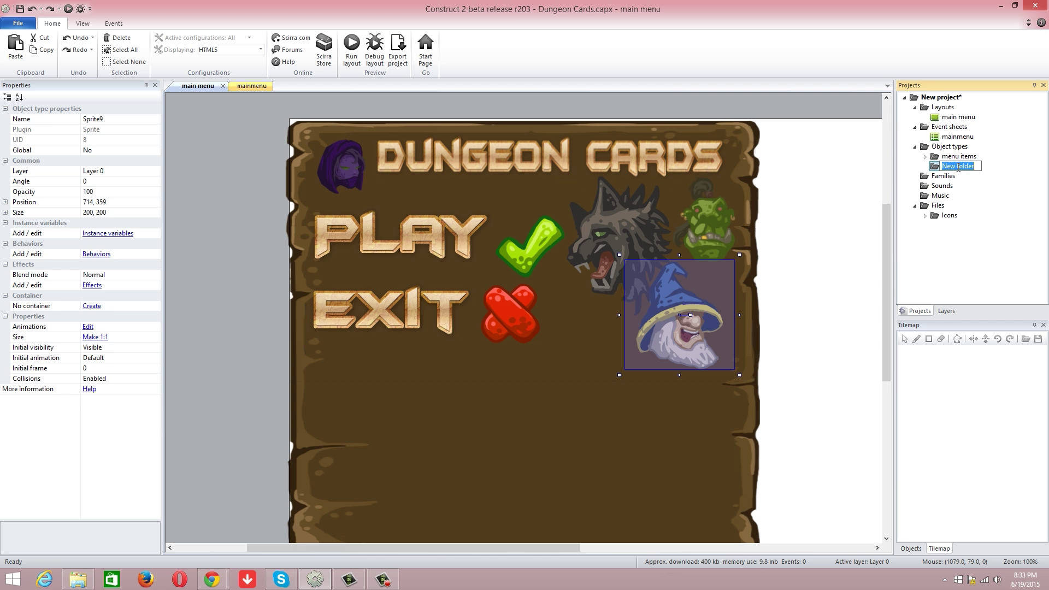
left_click(871, 155)
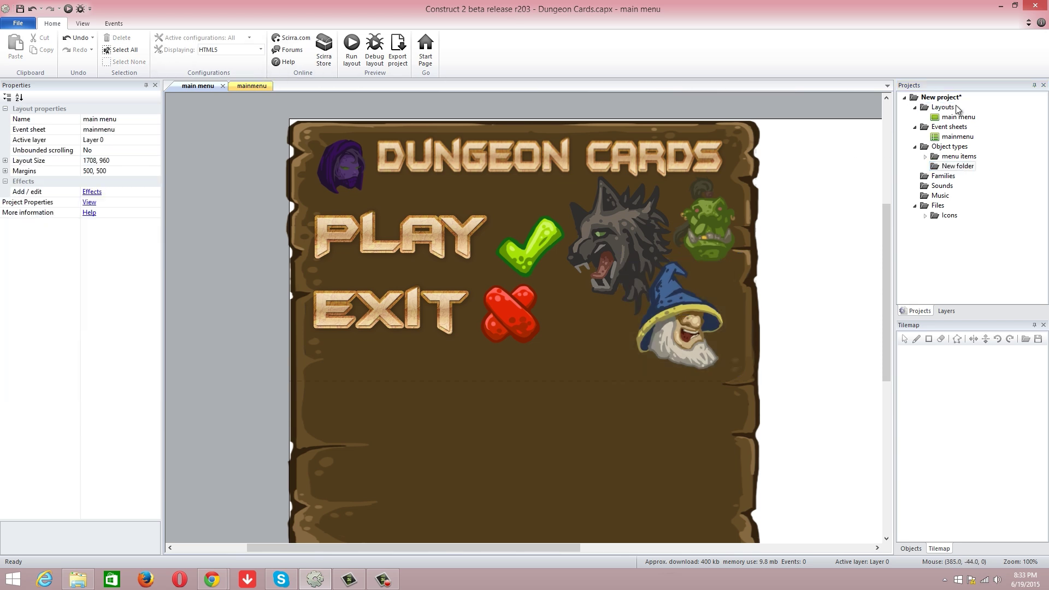
right_click(941, 98)
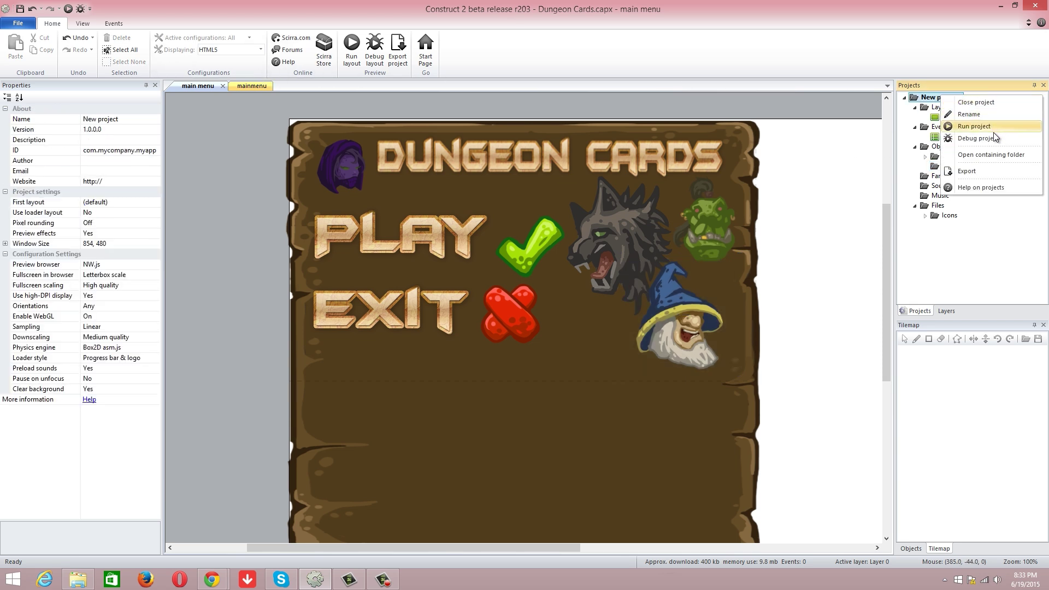
right_click(928, 98)
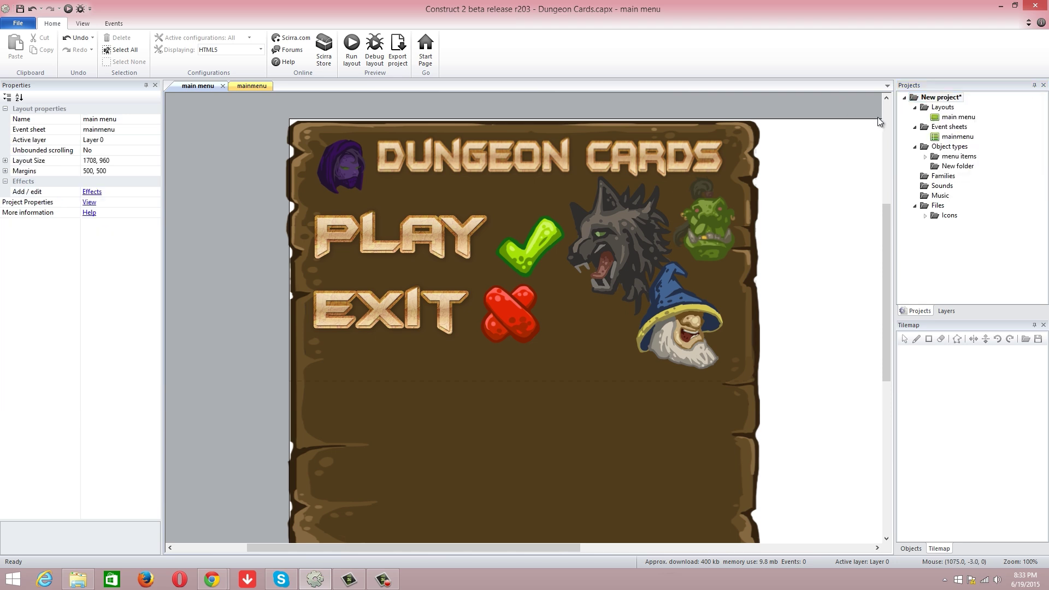
left_click(842, 108)
Step: Add a new layout to the project together with its own event sheet
left_click(938, 107)
right_click(934, 109)
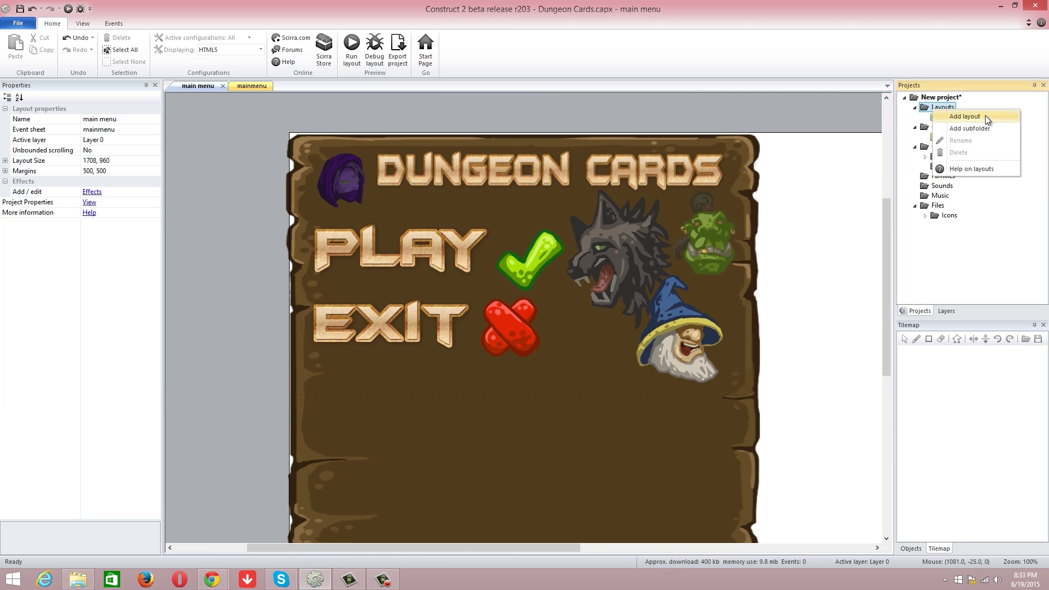
left_click(985, 115)
left_click(490, 266)
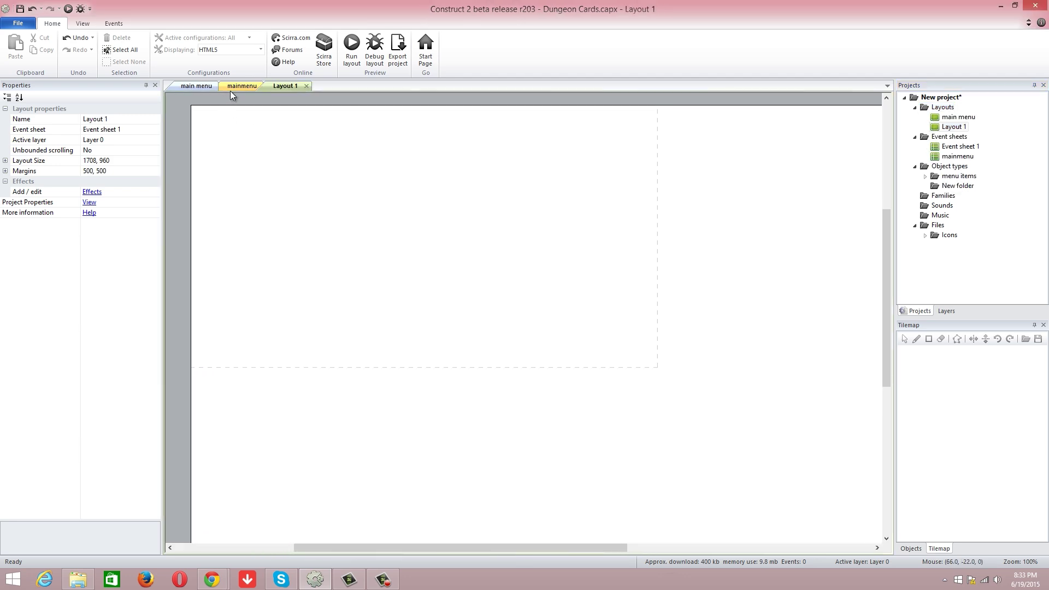
Step: Go back to the main menu layout and nudge the check mark slightly closer to PLAY, to about 433, 233
left_click(231, 86)
left_click(197, 85)
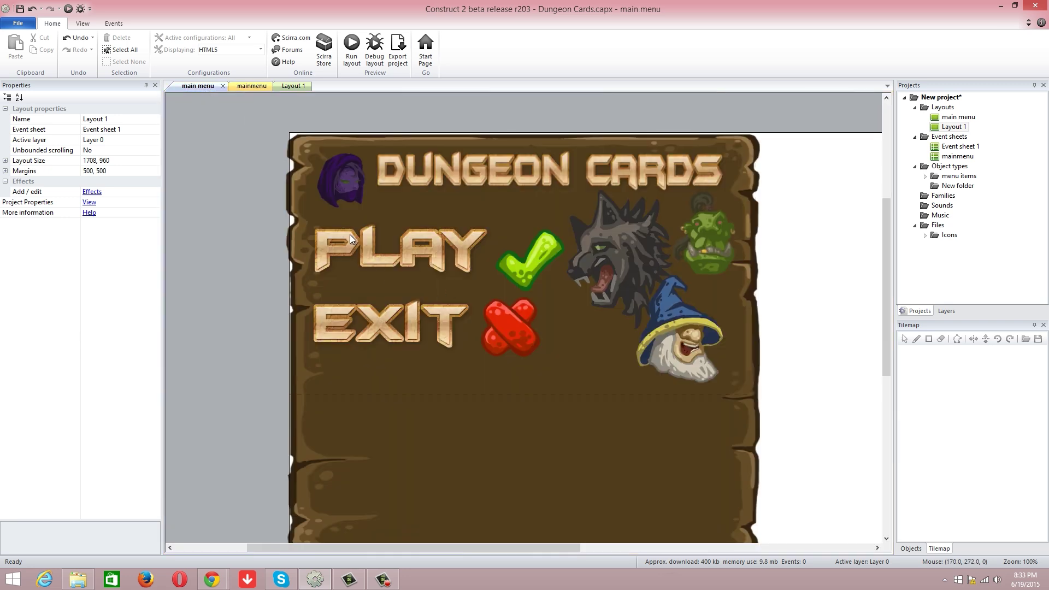
left_click(378, 257)
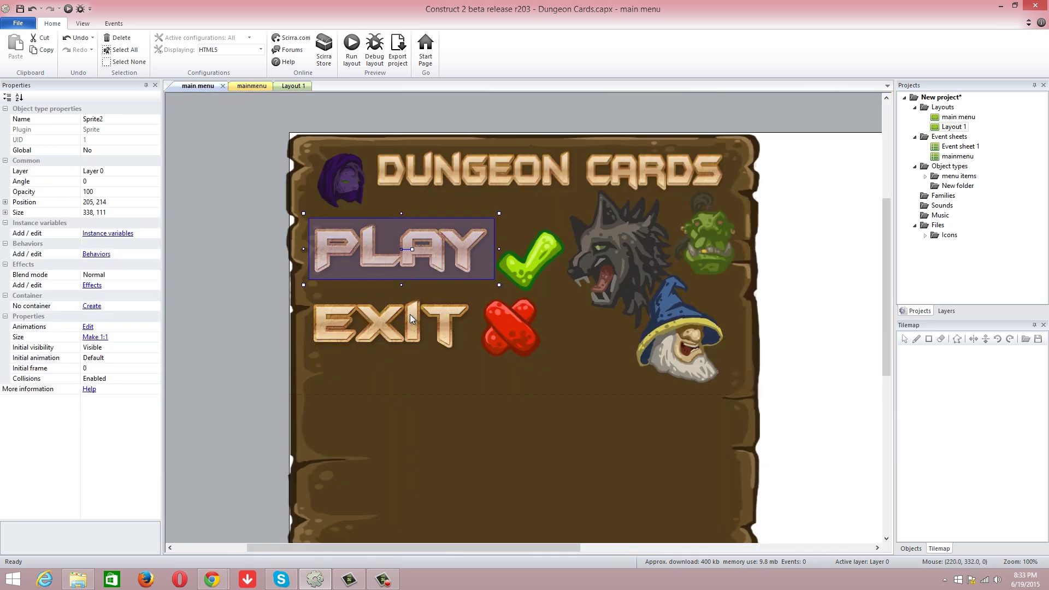
left_click(409, 313)
left_click(519, 256)
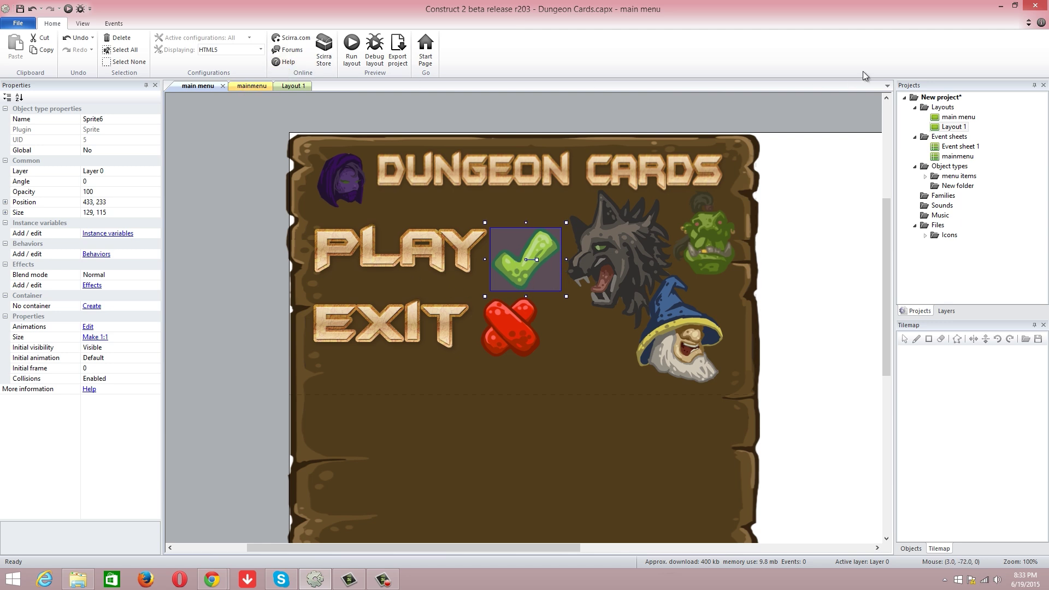
Step: Rename the newly added layout as "game"
left_click(949, 127)
right_click(948, 129)
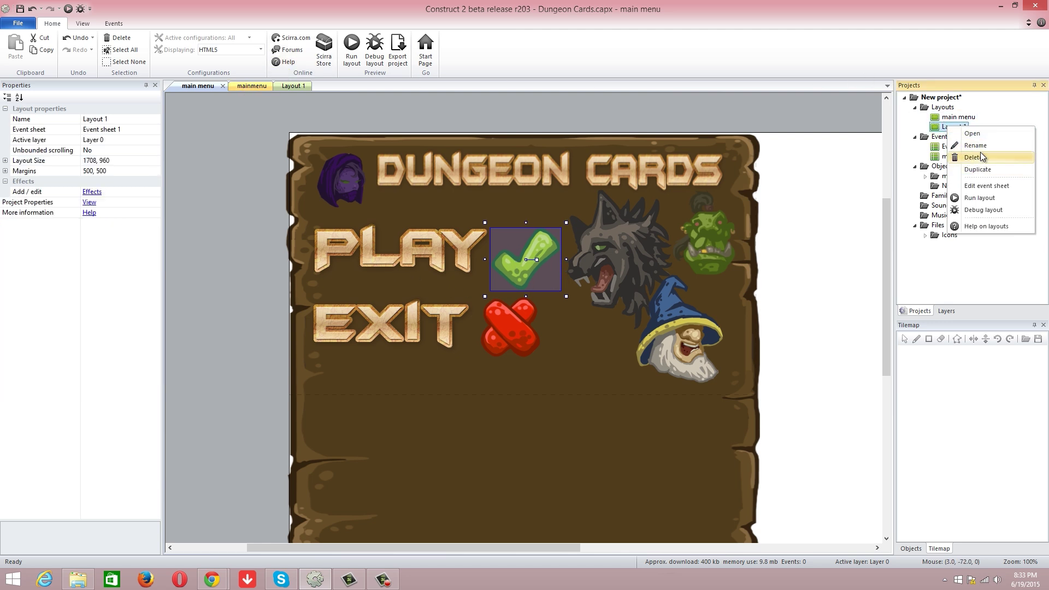
left_click(980, 152)
type("g")
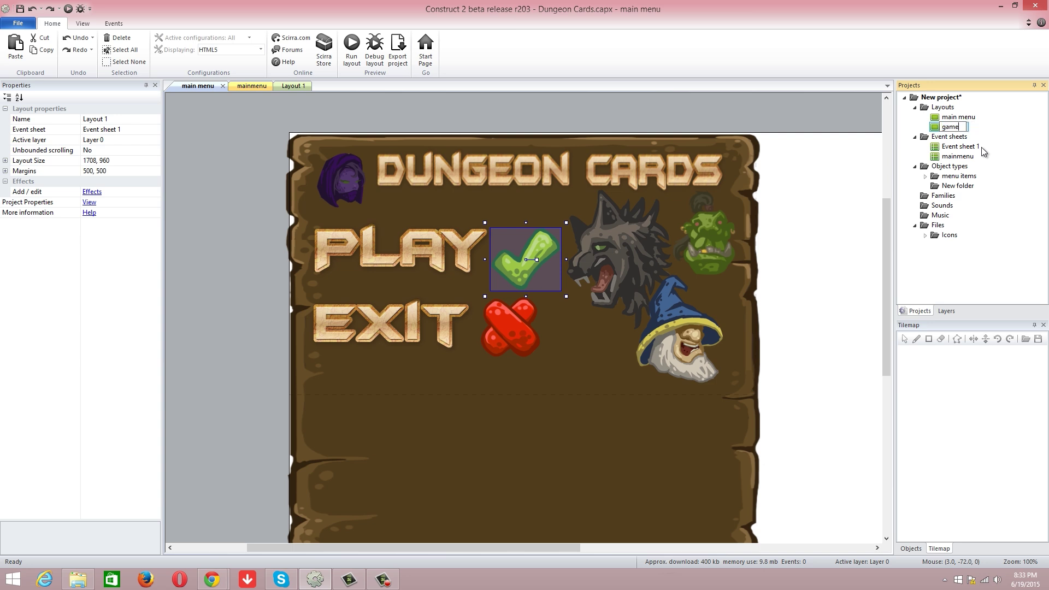
type("ame")
left_click(829, 109)
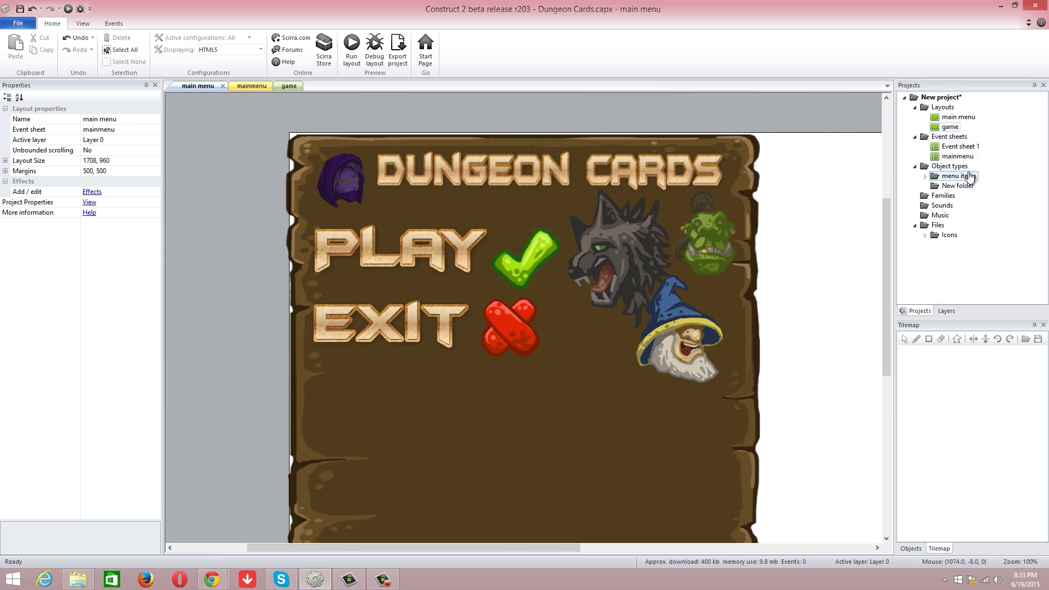
Step: Rename the new layout's event sheet, Event sheet 1, as "game"
right_click(960, 146)
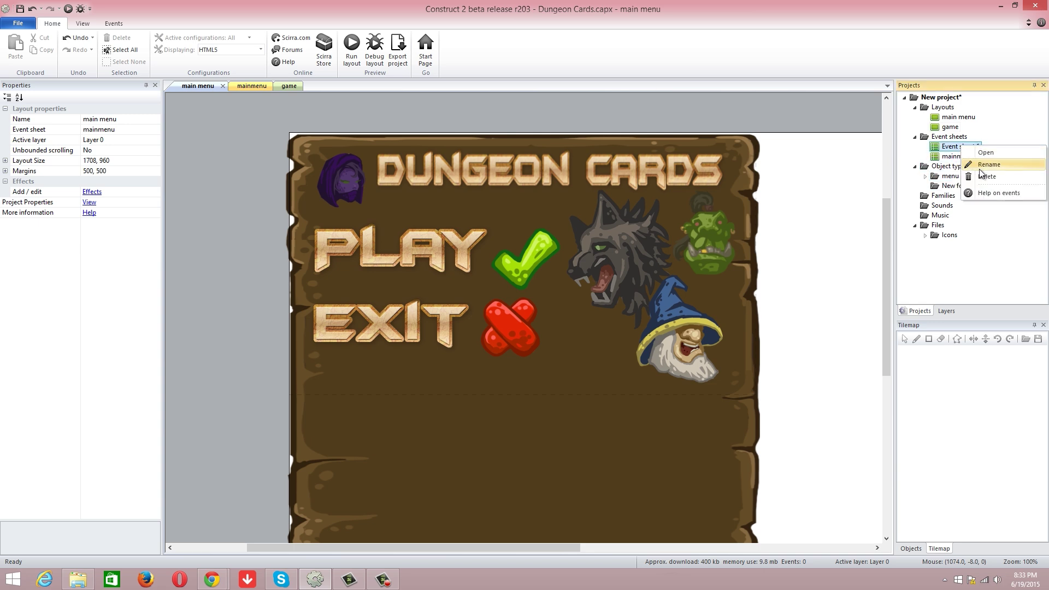
left_click(1000, 165)
type("game")
key("Return")
left_click(951, 156)
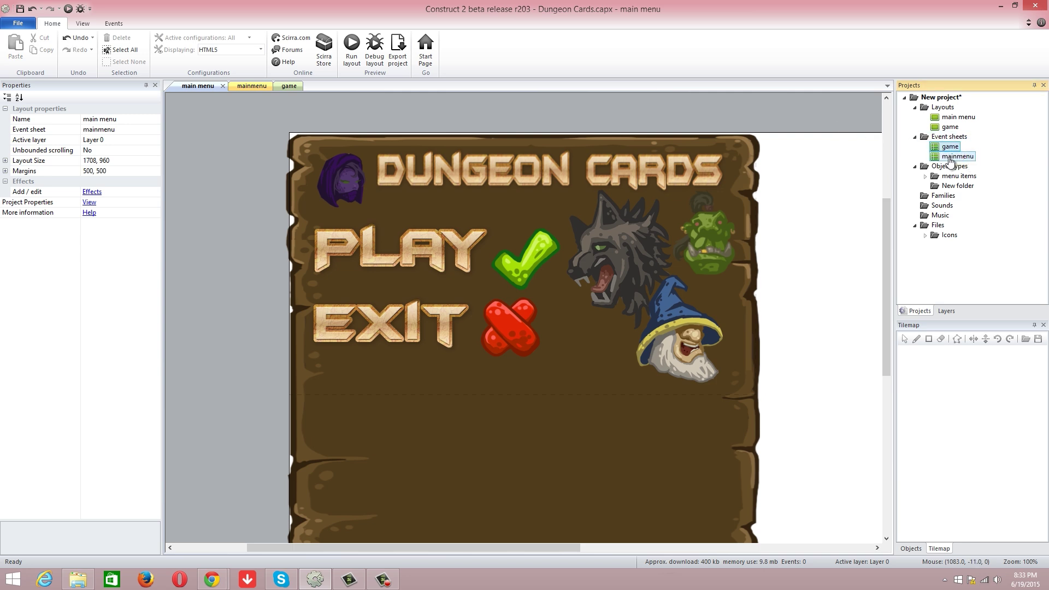
Step: Rename the empty New folder under Object types as "game items"
right_click(953, 186)
left_click(982, 214)
type("game items")
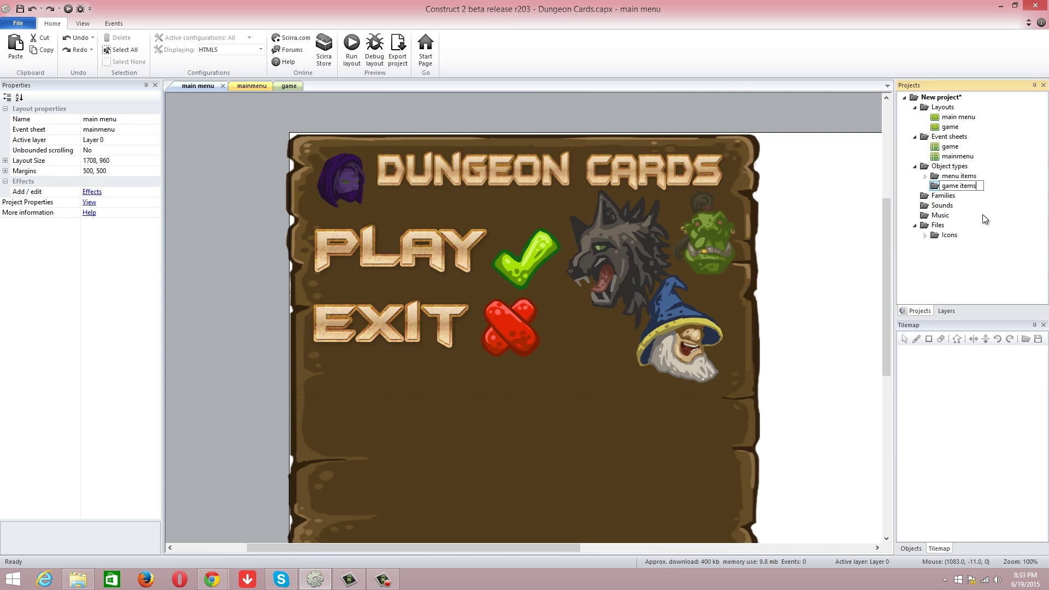
left_click(850, 116)
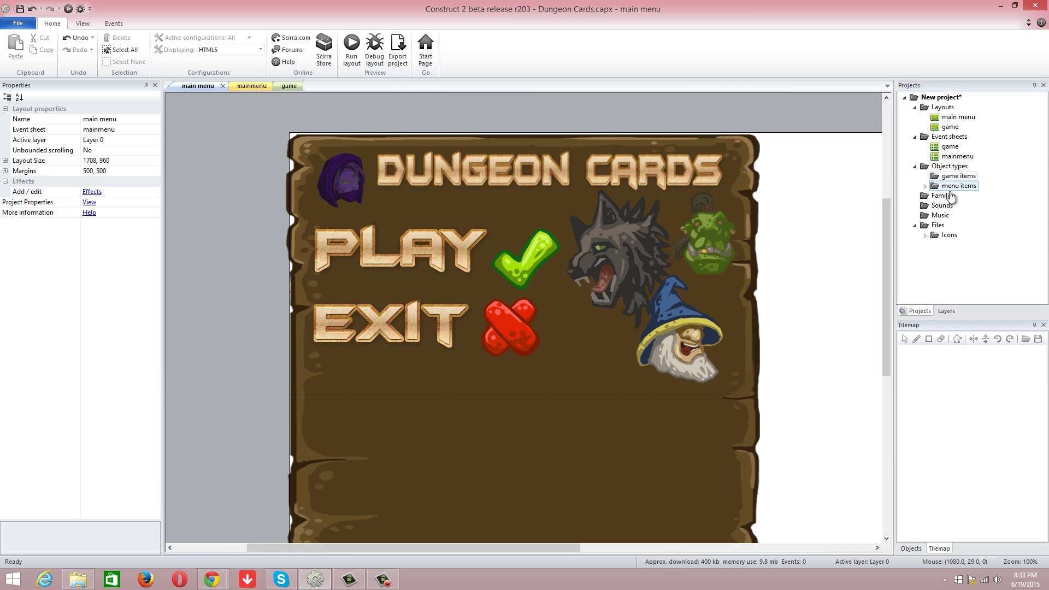
Step: Open the game layout and insert a new Sprite object into it
left_click(289, 85)
right_click(229, 147)
left_click(277, 154)
left_click(467, 266)
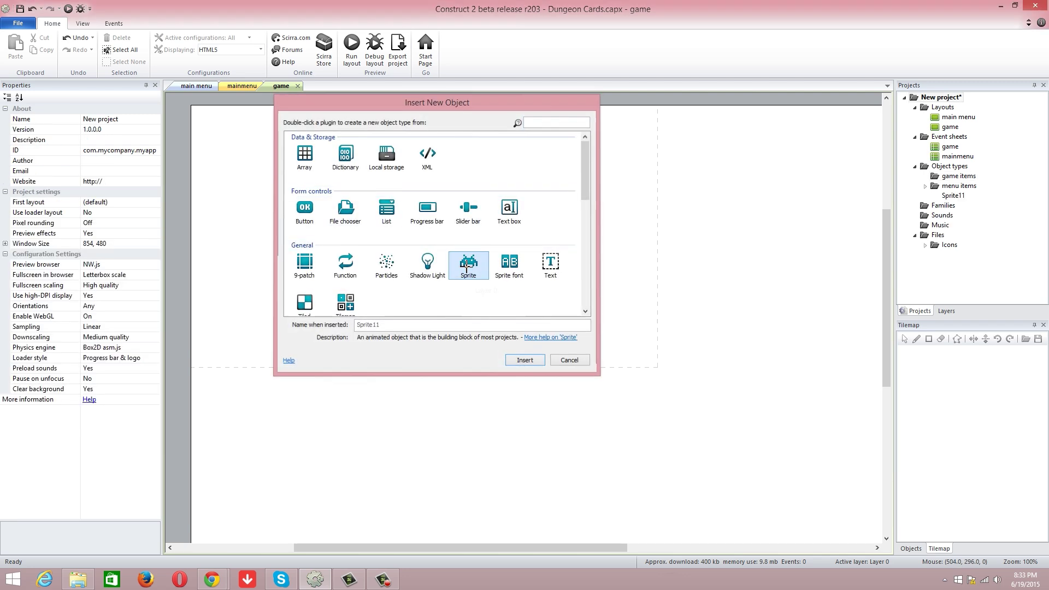
left_click(466, 268)
Step: Load Ingame_PlayerPanel_Back from TCG_2D_Pack's UI folder into the new sprite and place it at about 439, 324
left_click(41, 122)
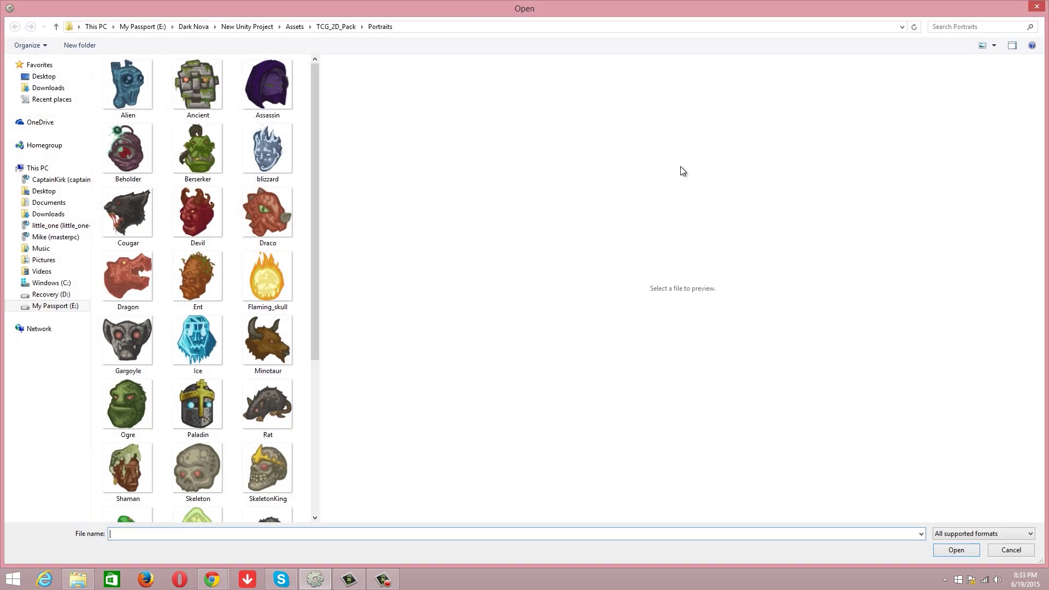
left_click(291, 29)
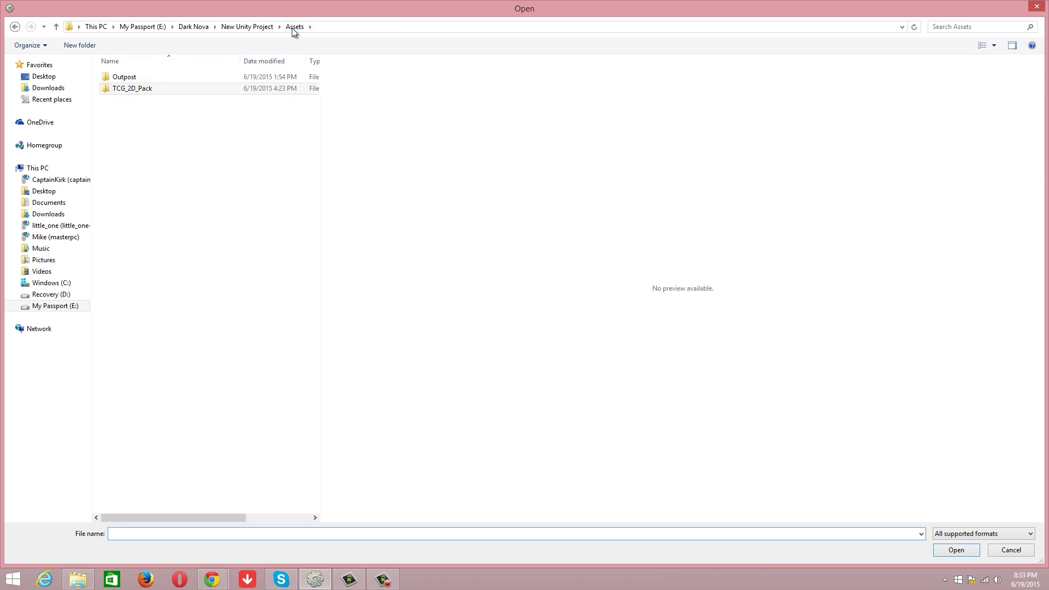
double_click(164, 87)
double_click(122, 121)
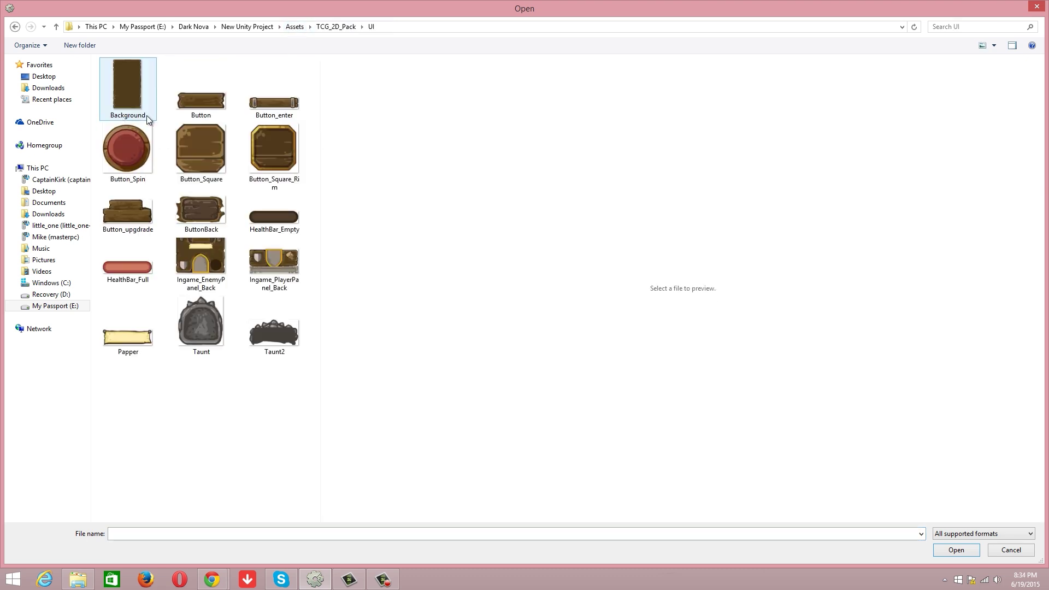
left_click(199, 152)
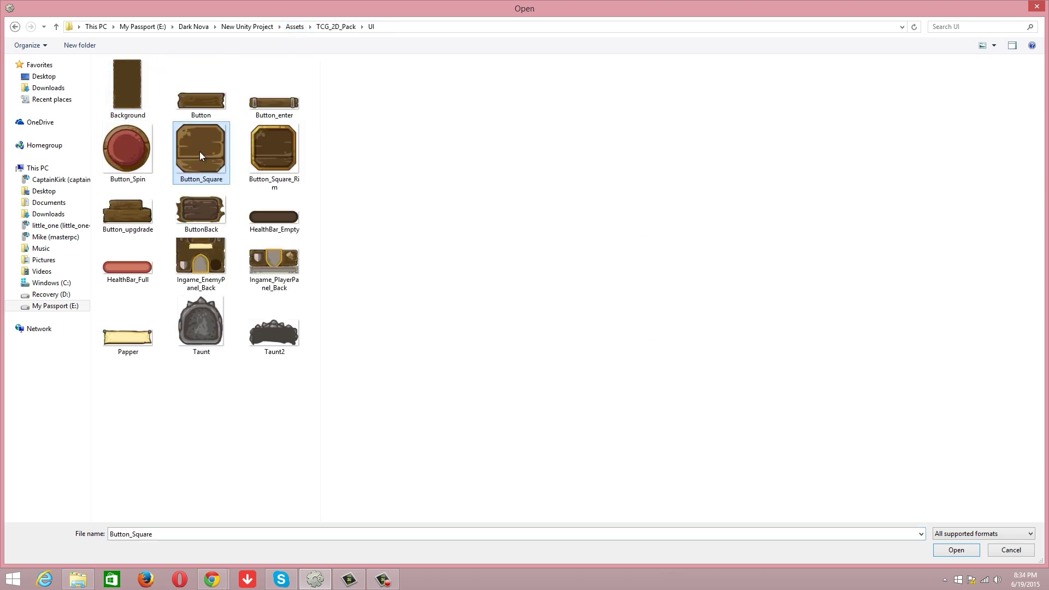
left_click(202, 263)
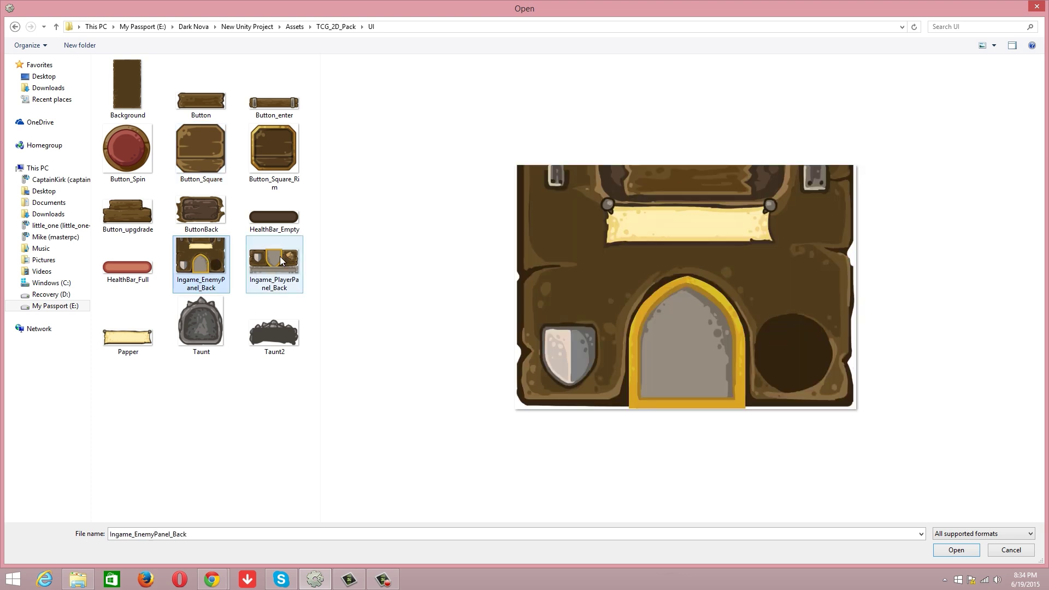
double_click(279, 257)
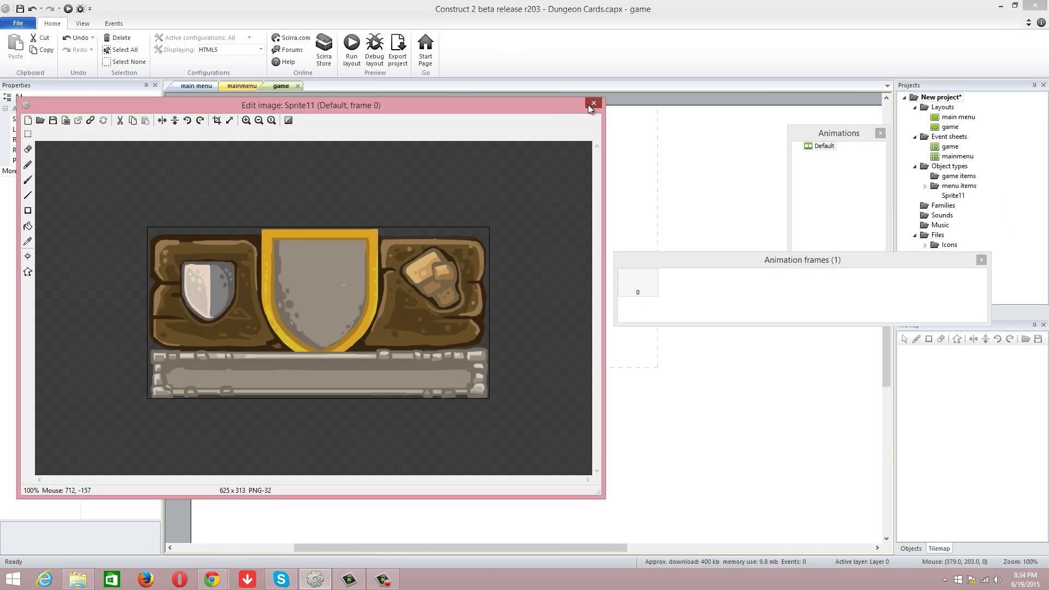
left_click(589, 104)
mouse_move(431, 312)
left_mouse_down()
mouse_move(391, 290)
mouse_move(427, 300)
left_mouse_up()
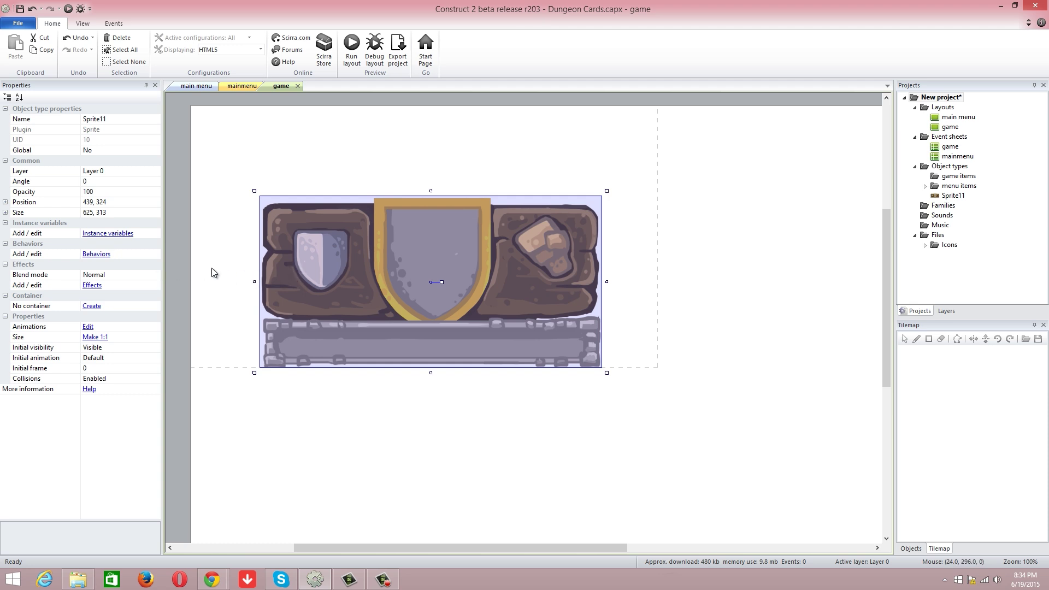
Step: Try a game layout width of 439 with the player panel moved, and undo both changes
left_click(87, 202)
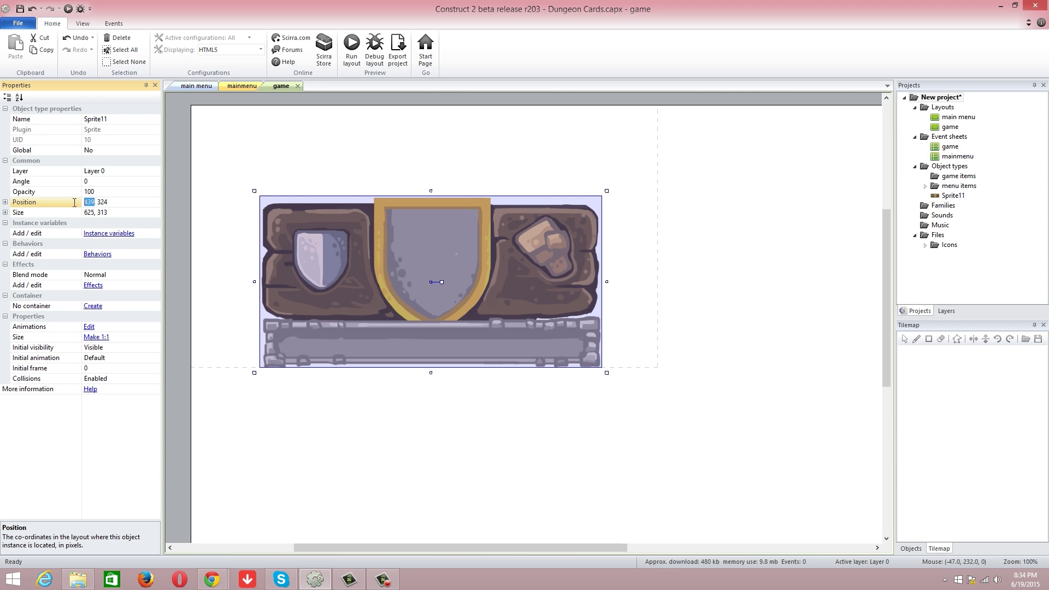
left_click(201, 197)
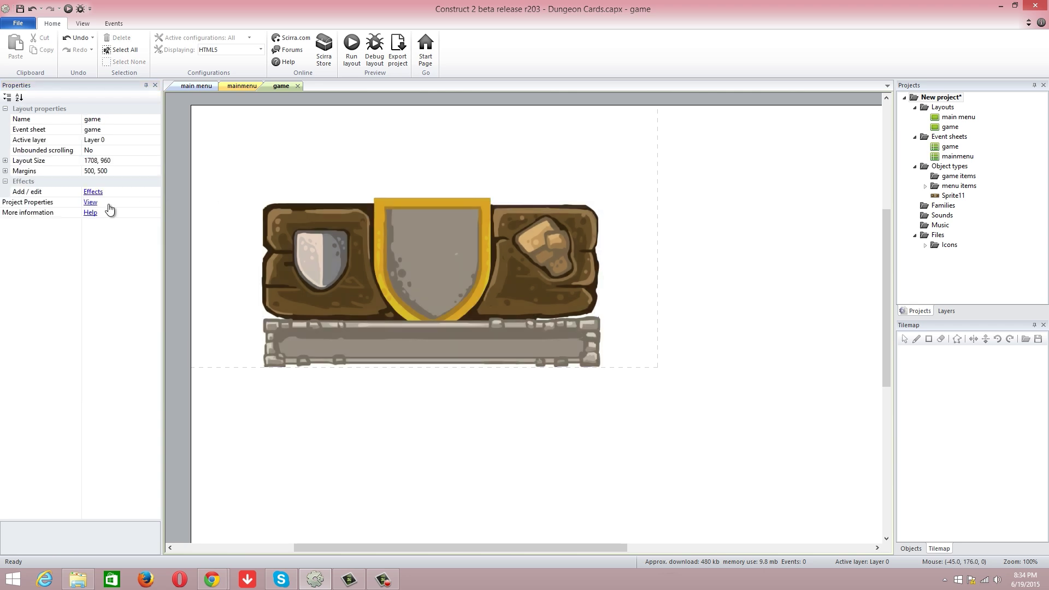
left_click(103, 162)
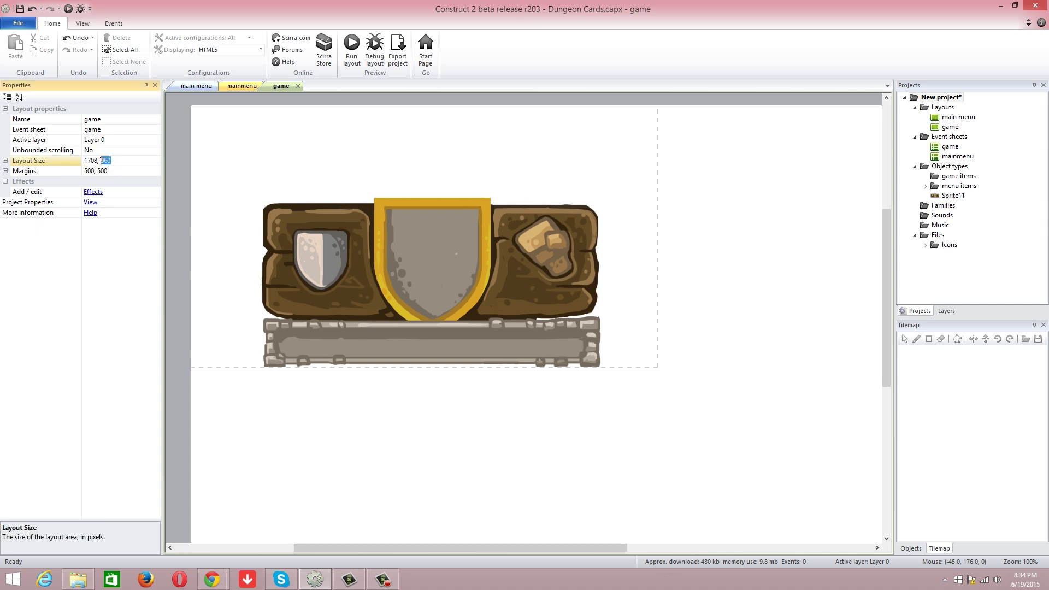
left_click(93, 162)
type("489")
left_click(173, 186)
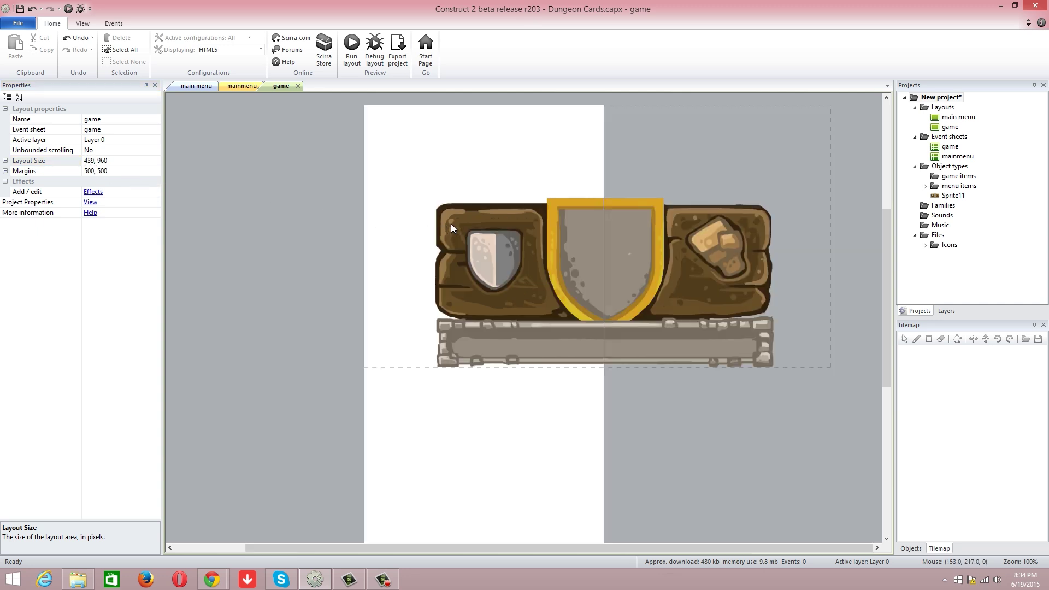
left_click_drag(479, 246, 358, 250)
key("ctrl+z")
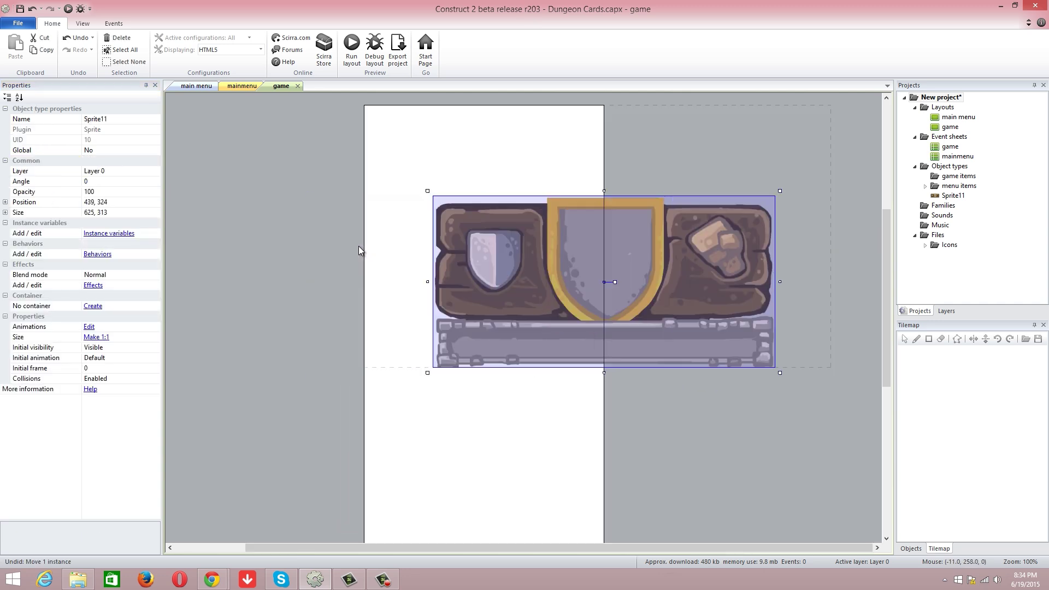
key("ctrl+z")
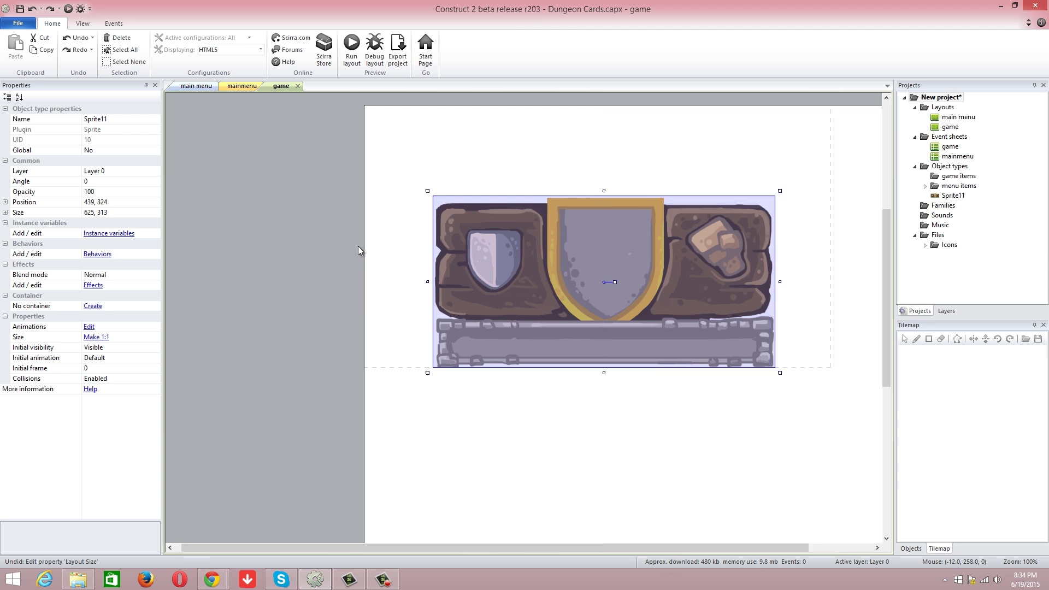
Step: Insert another Sprite in the game layout using the Background image from the UI folder
right_click(446, 173)
left_click(468, 175)
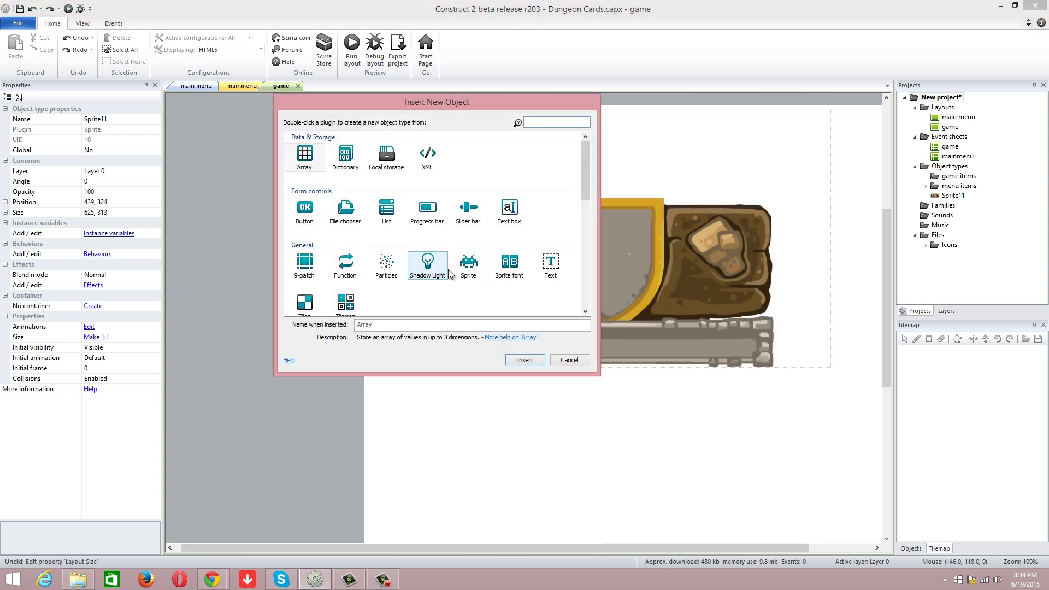
double_click(458, 270)
left_click(385, 186)
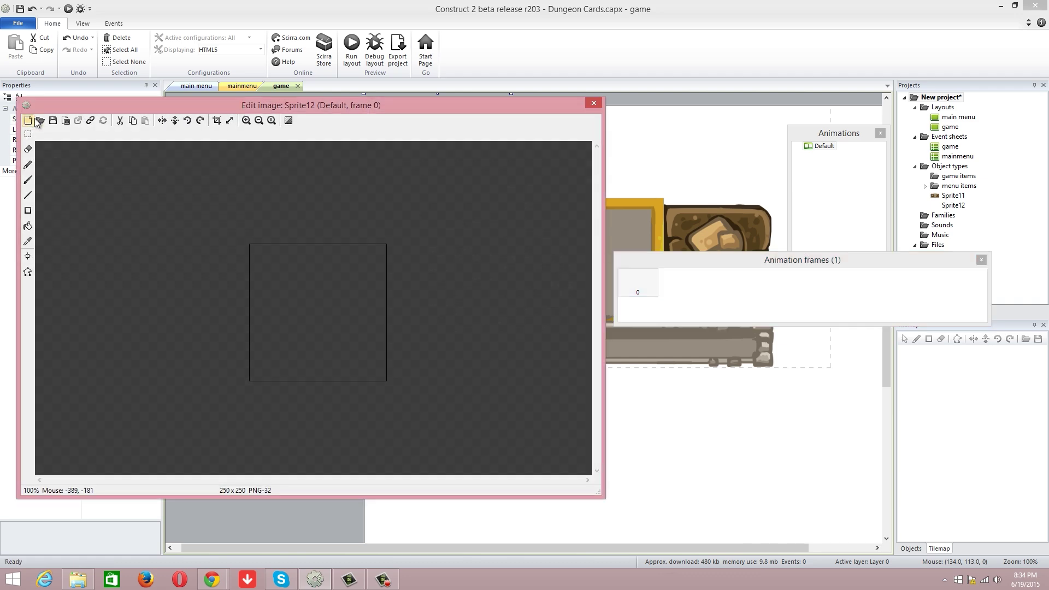
left_click(40, 121)
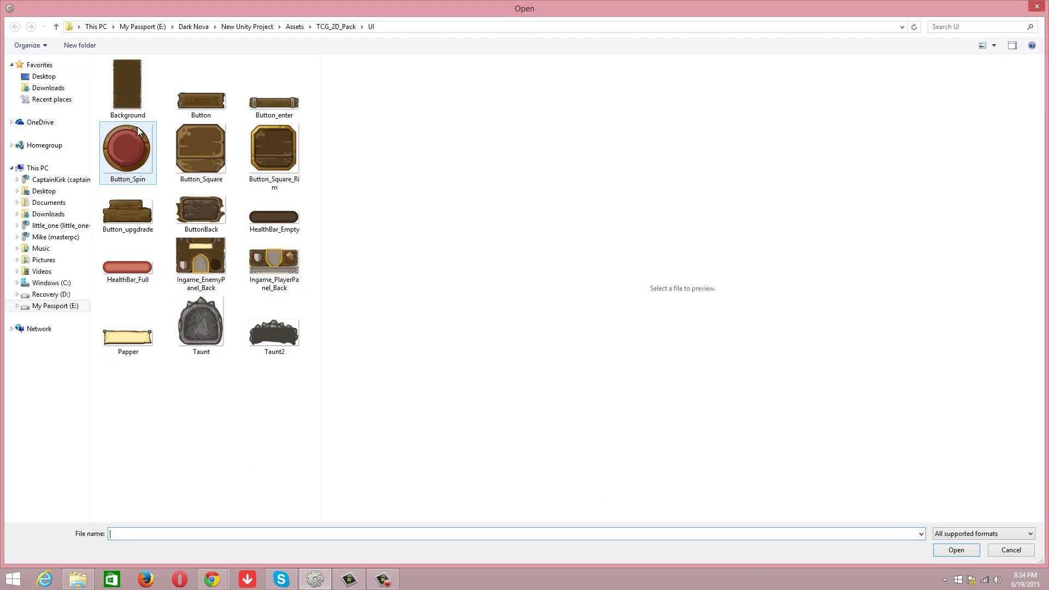
double_click(133, 94)
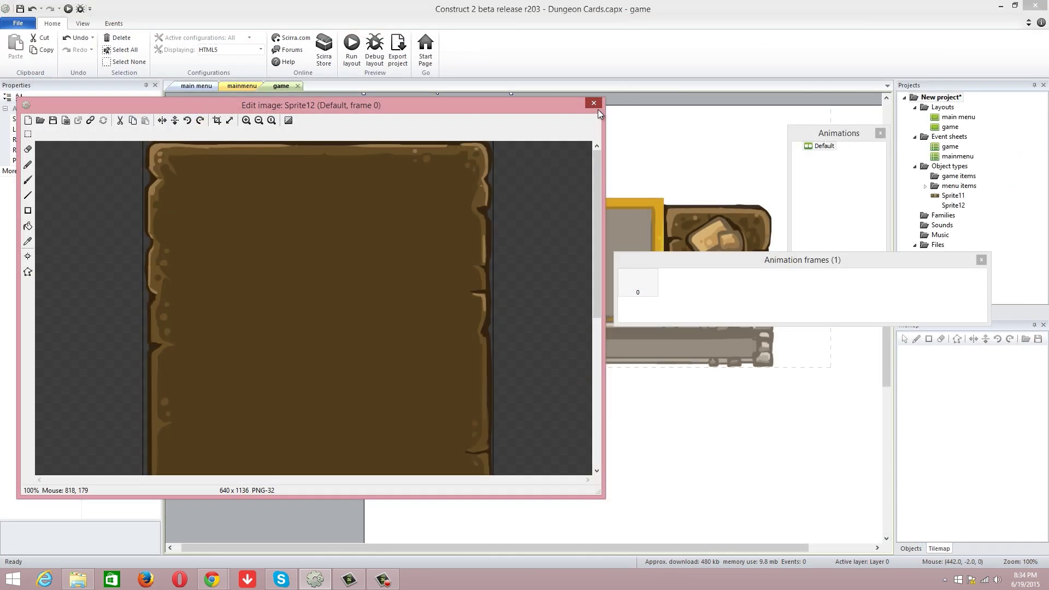
left_click(594, 103)
Step: Set the background sprite's angle to 90 and move it to about 511, 254
left_click_drag(447, 235, 560, 255)
scroll(560, 254, "down", 3, "ctrl")
scroll(563, 256, "down", 1, "ctrl")
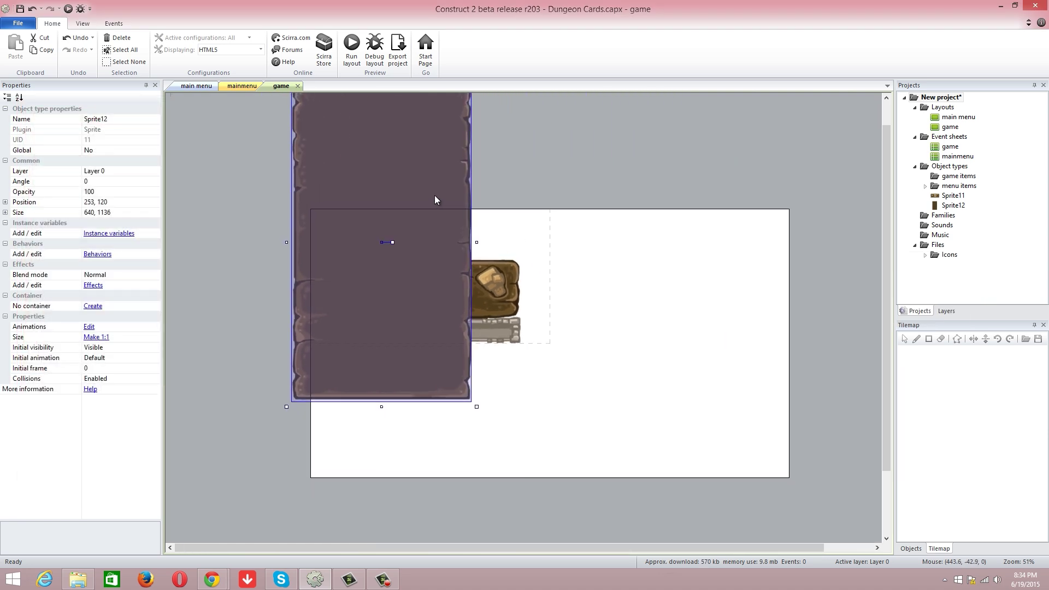
left_click_drag(428, 182, 453, 199)
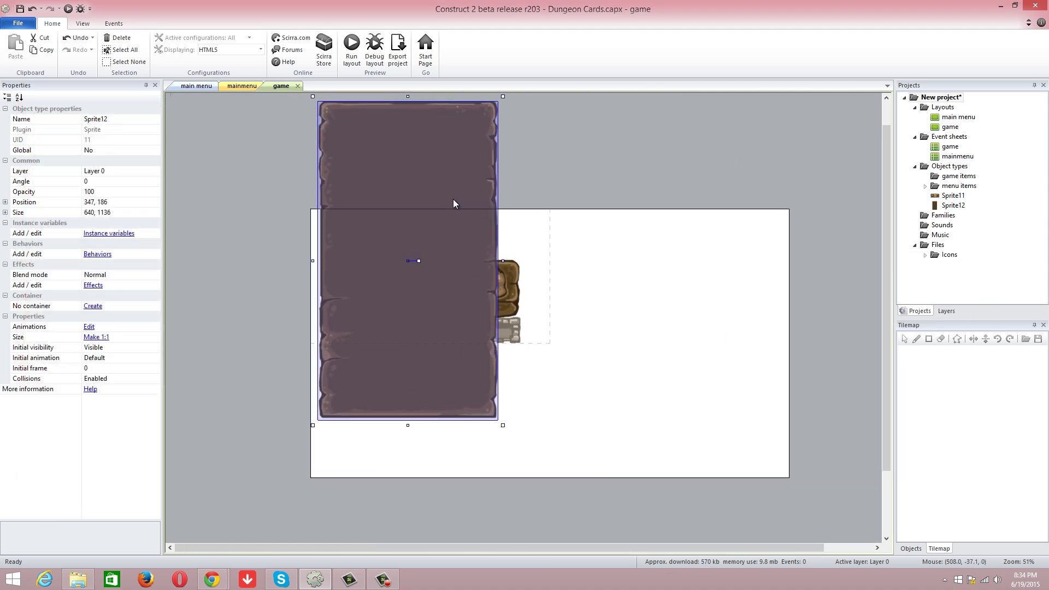
left_click(100, 183)
type("90")
left_click(235, 185)
left_click_drag(401, 238, 445, 258)
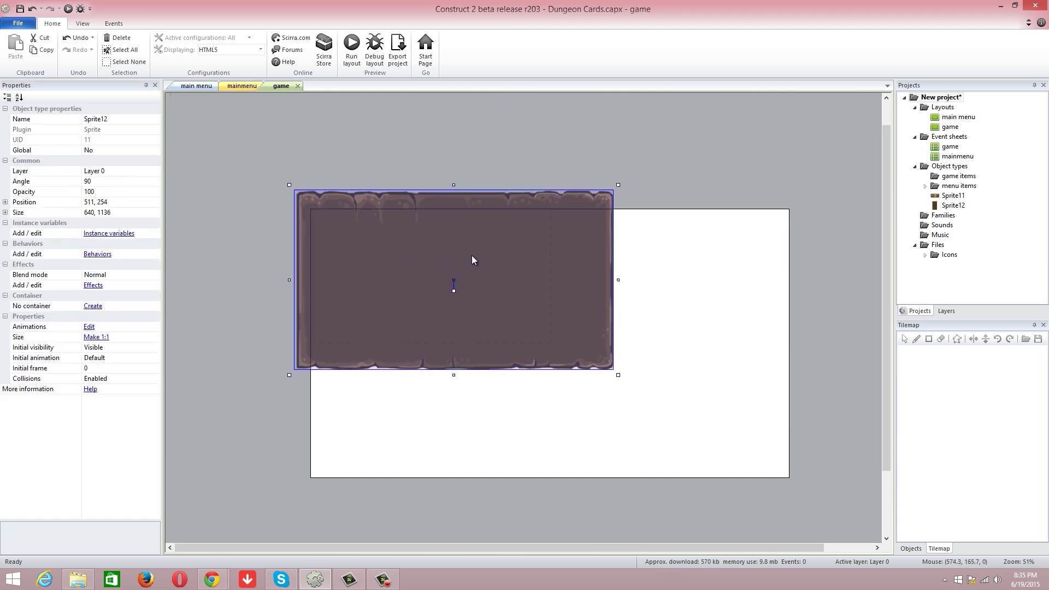
Step: Send the background sprite behind the player panel and move it to about 543, 307
right_click(471, 254)
mouse_move(529, 315)
left_click(596, 328)
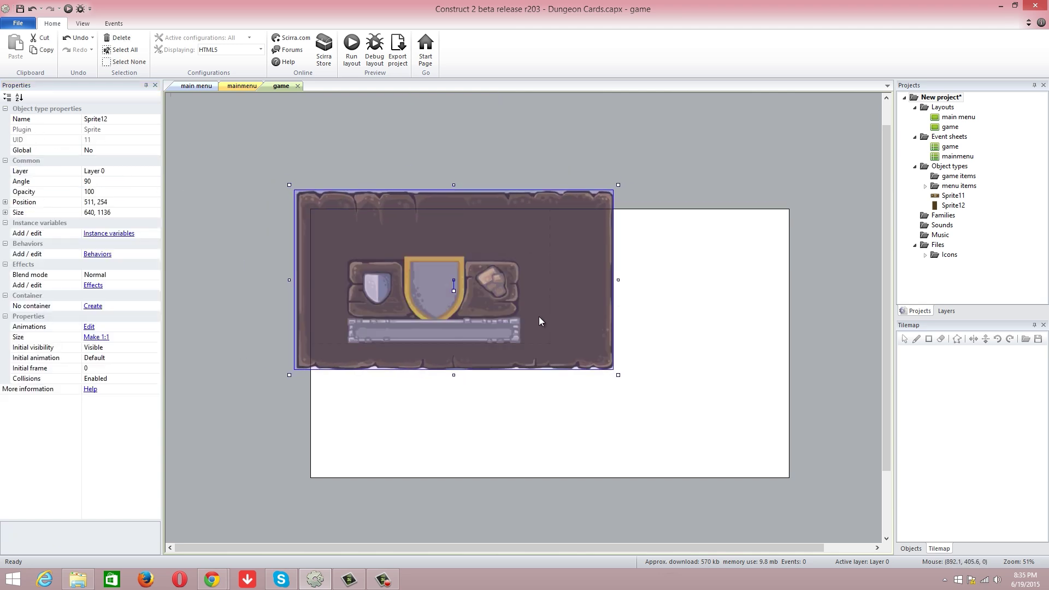
left_click_drag(548, 227, 573, 265)
scroll(549, 209, "up", 1)
scroll(548, 209, "up", 3, "ctrl")
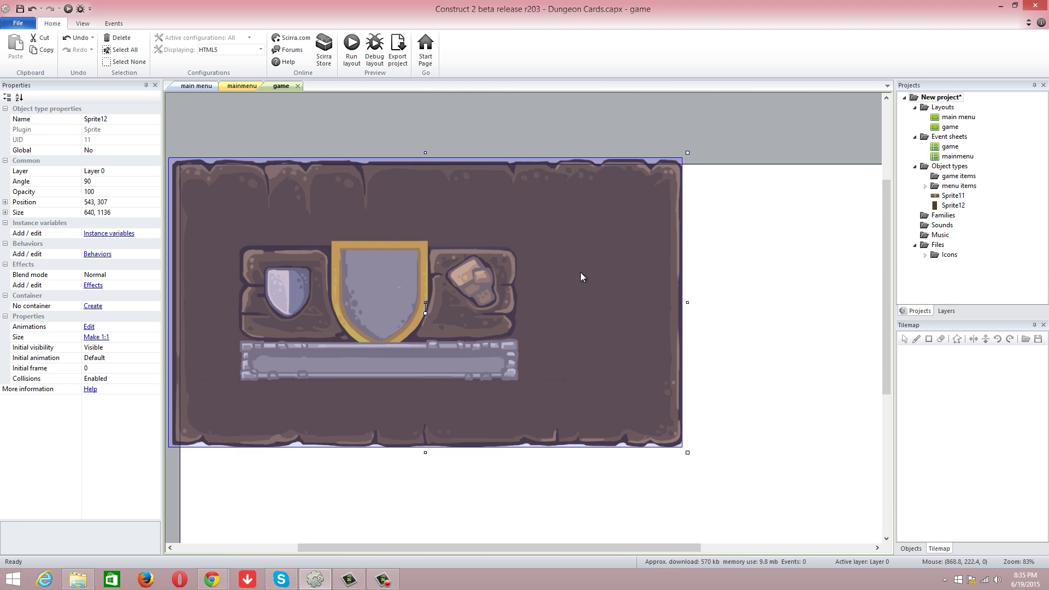
Step: Move the player panel down clear of the background and shrink the background to roughly fit the dashed window frame
scroll(625, 287, "down", 1, "ctrl")
scroll(625, 287, "down", 2, "ctrl")
left_click_drag(492, 316, 483, 451)
left_click(633, 388)
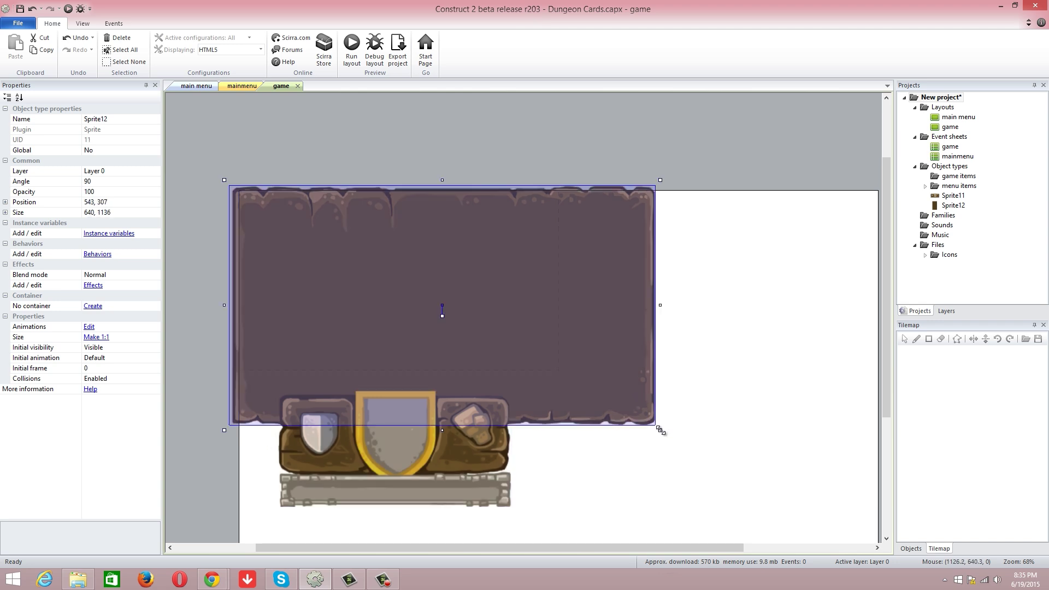
left_click_drag(660, 430, 564, 378)
Step: Scale the player panel to about 421 by 190 and place it at the background's bottom centre, about 407, 382
left_click_drag(479, 415, 461, 297)
left_click_drag(512, 263, 439, 309)
left_click_drag(398, 350, 434, 332)
scroll(508, 383, "up", 2, "ctrl")
left_click_drag(526, 547, 456, 529)
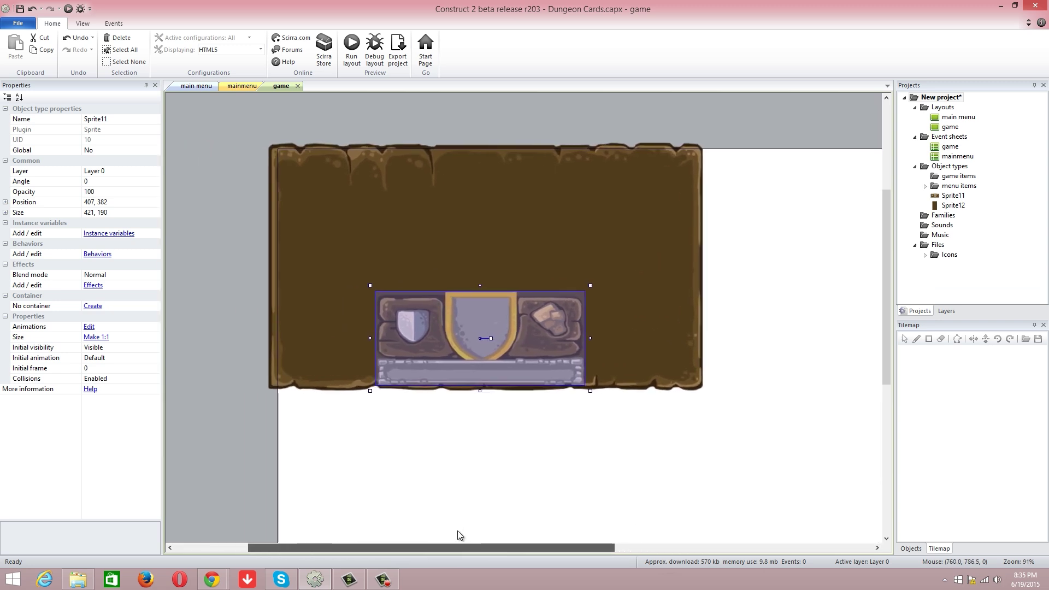
Step: Insert a third Sprite in the game layout using the Ingame_EnemyPanel_Back image
scroll(493, 198, "up", 1, "ctrl")
left_click(493, 198)
right_click(493, 199)
left_click(500, 202)
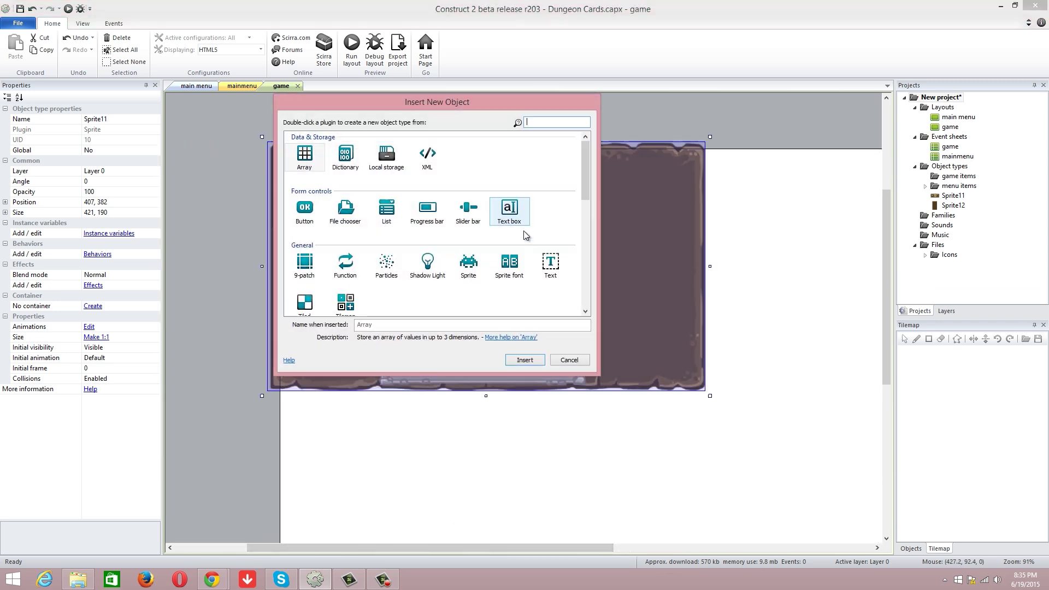
double_click(476, 272)
left_click(476, 274)
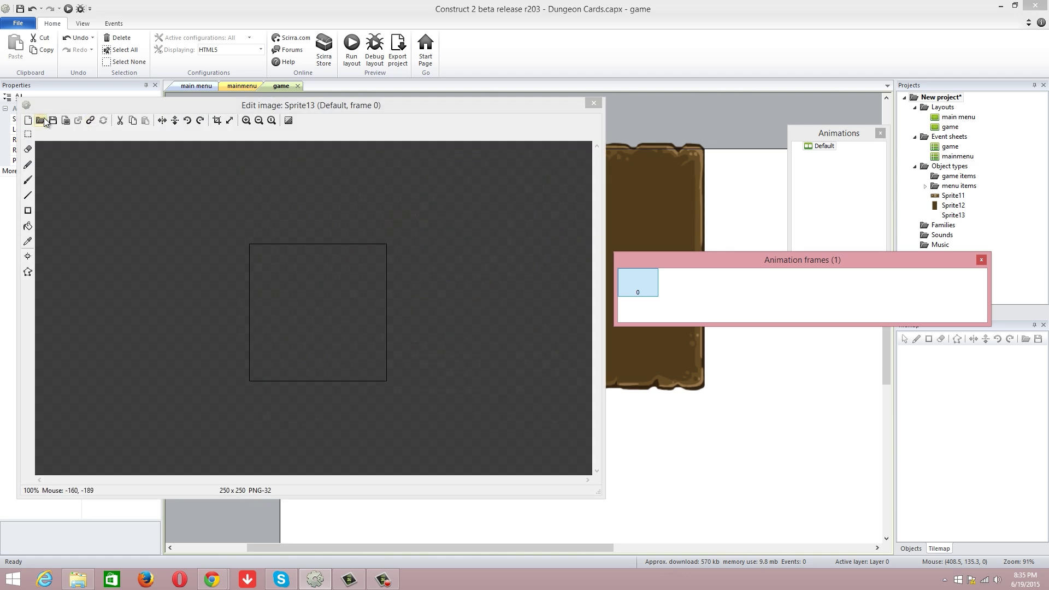
left_click(48, 117)
double_click(201, 257)
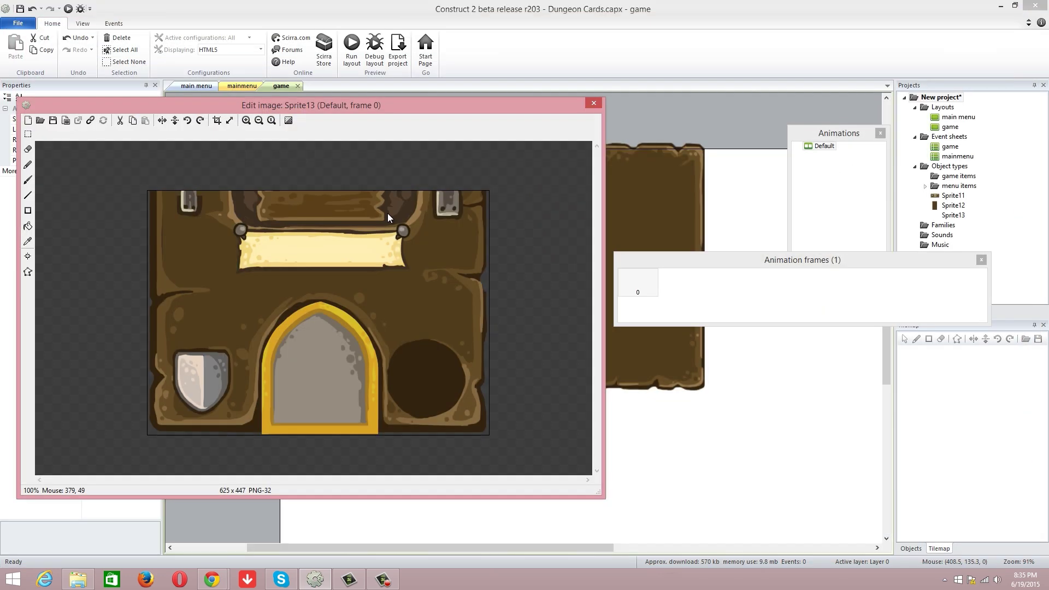
left_click(592, 102)
Step: Place the enemy panel over the background at about 401, 231 and set its angle to 180
left_click_drag(489, 200, 488, 244)
scroll(488, 244, "down", 3, "ctrl")
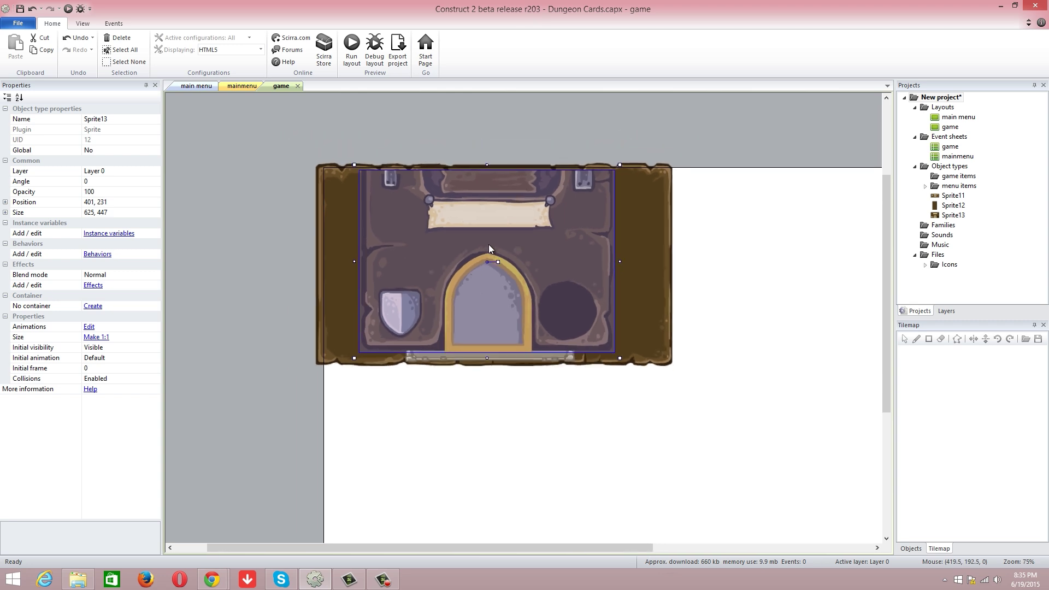
left_click(100, 181)
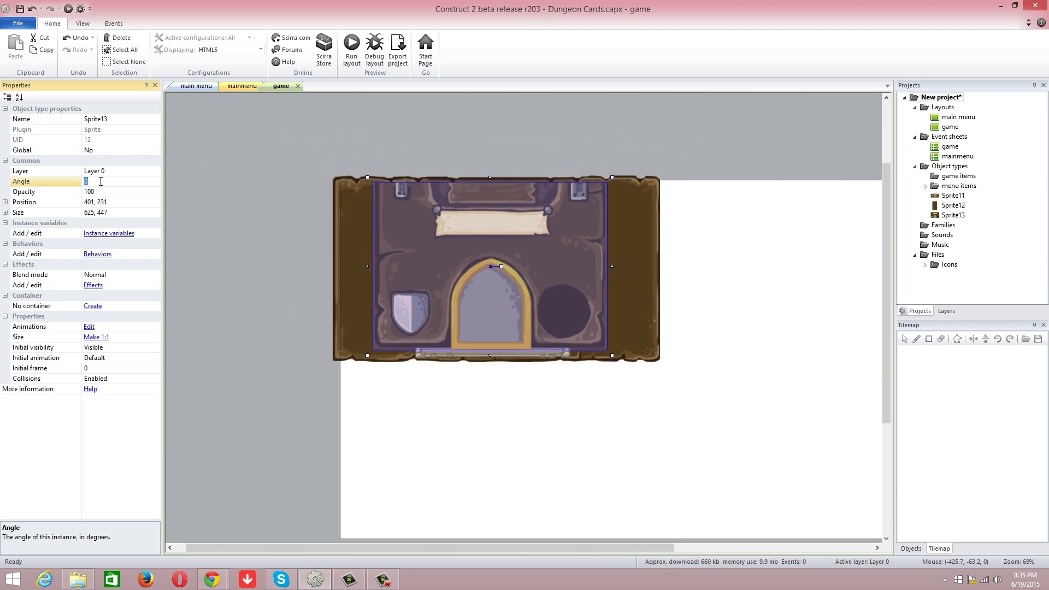
type("180")
left_click(273, 200)
Step: Scale the enemy panel to about 384 by 302 and place it above the player panel at about 416, 139
left_click_drag(451, 242, 451, 182)
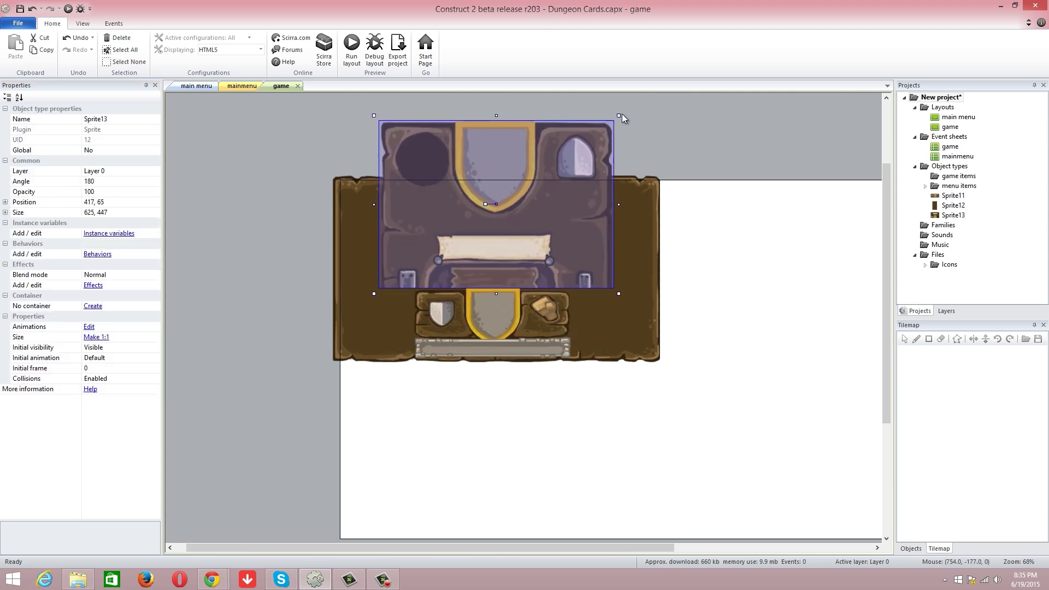
left_click_drag(619, 116, 531, 167)
left_click_drag(500, 202, 530, 202)
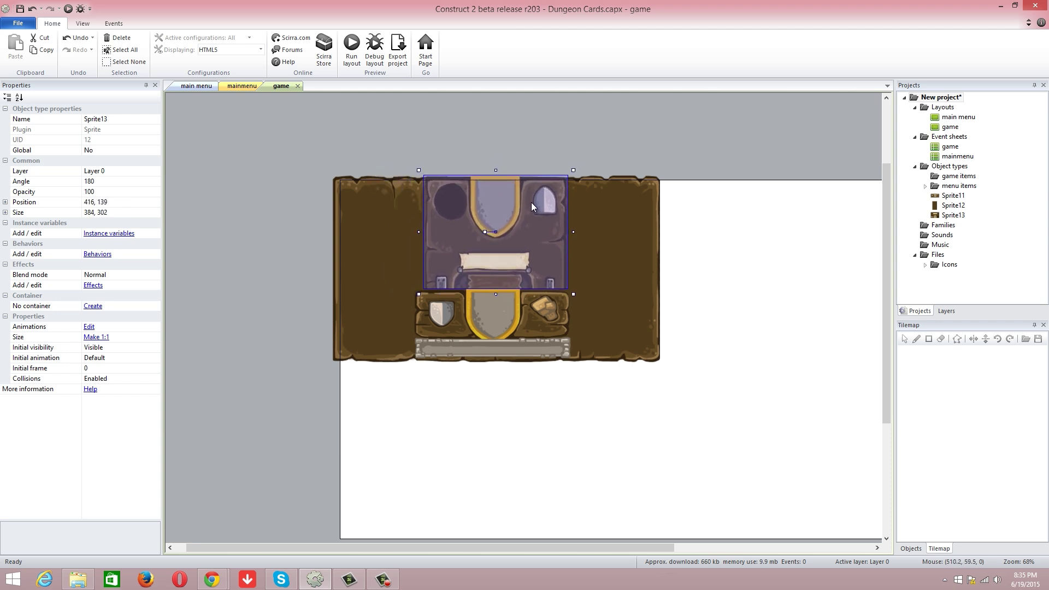
Step: Try nudging the rotated enemy panel slightly, and undo the move
scroll(533, 211, "up", 5, "ctrl")
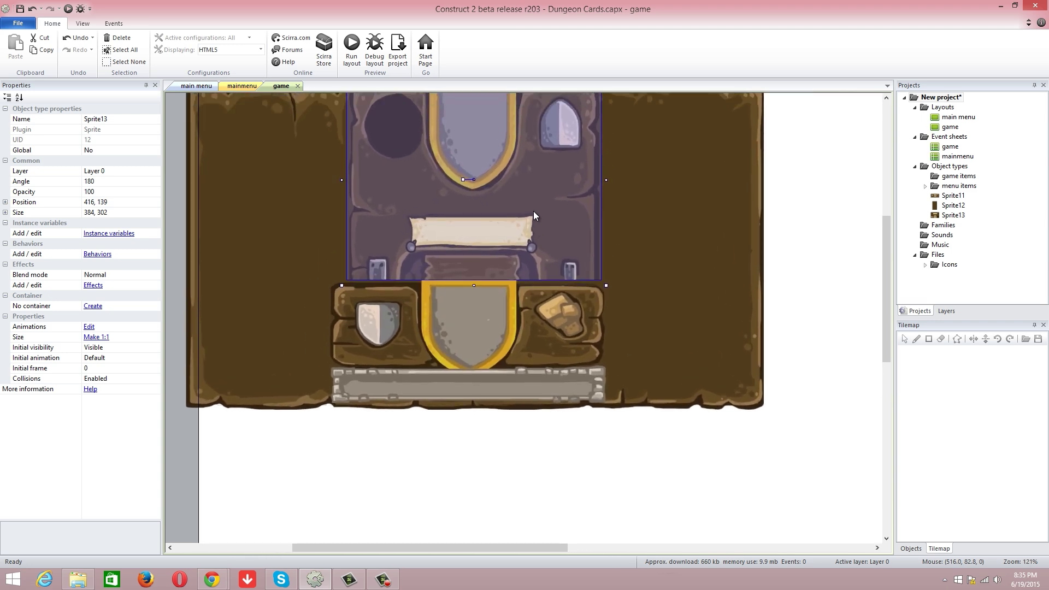
scroll(533, 211, "up", 2, "ctrl")
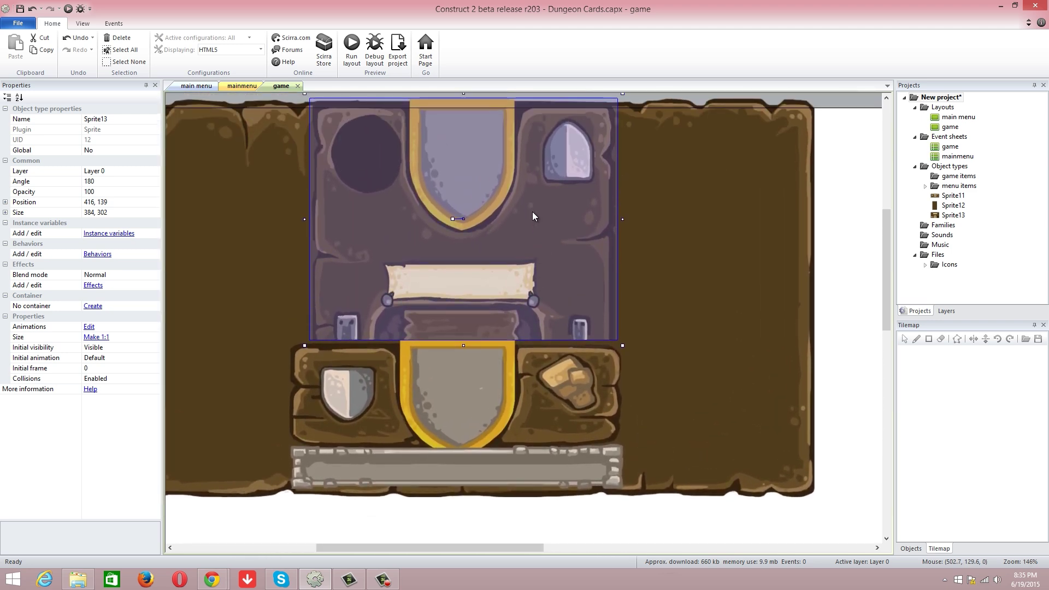
scroll(532, 211, "down", 3, "ctrl")
mouse_move(501, 208)
left_mouse_down()
mouse_move(496, 337)
mouse_move(498, 213)
left_mouse_up()
key("ctrl+z")
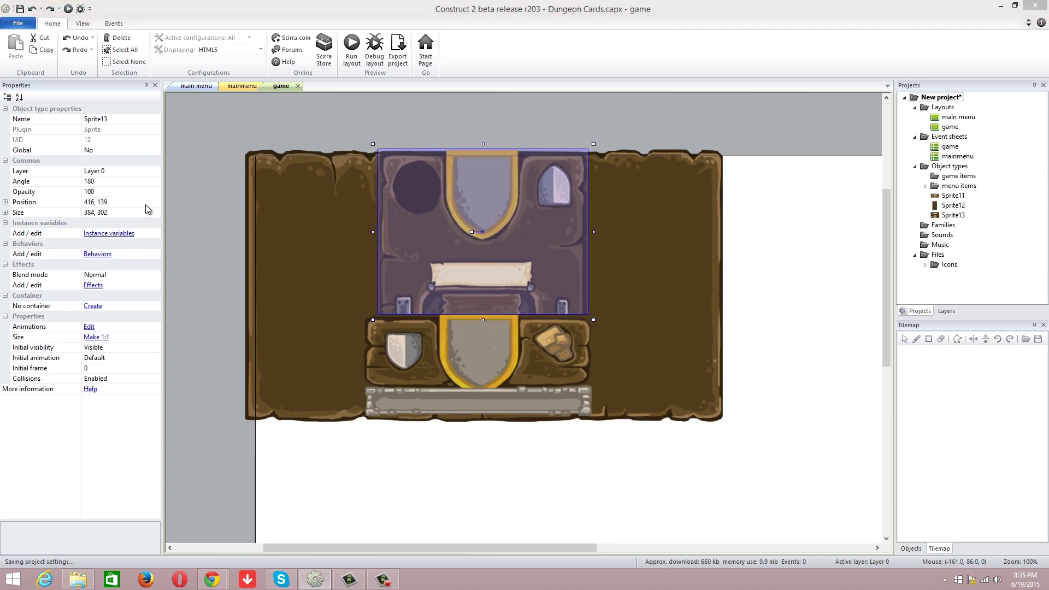
Step: Undo the enemy panel's scaling and moves, and rescale the panel to about 474 by 385
key("ctrl+z")
key("ctrl+z")
key("ctrl+z")
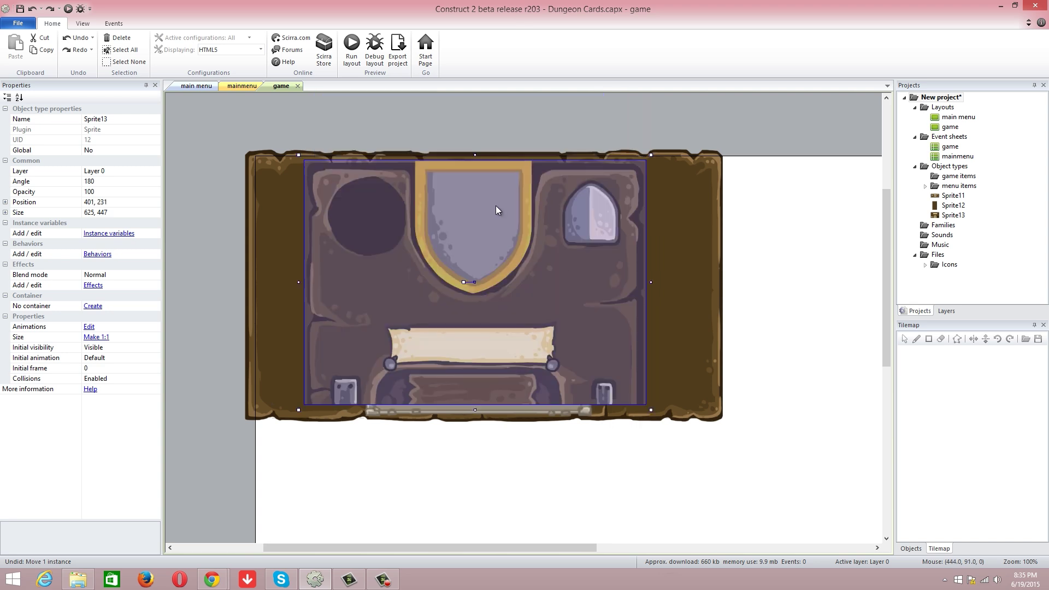
scroll(464, 213, "down", 1, "ctrl")
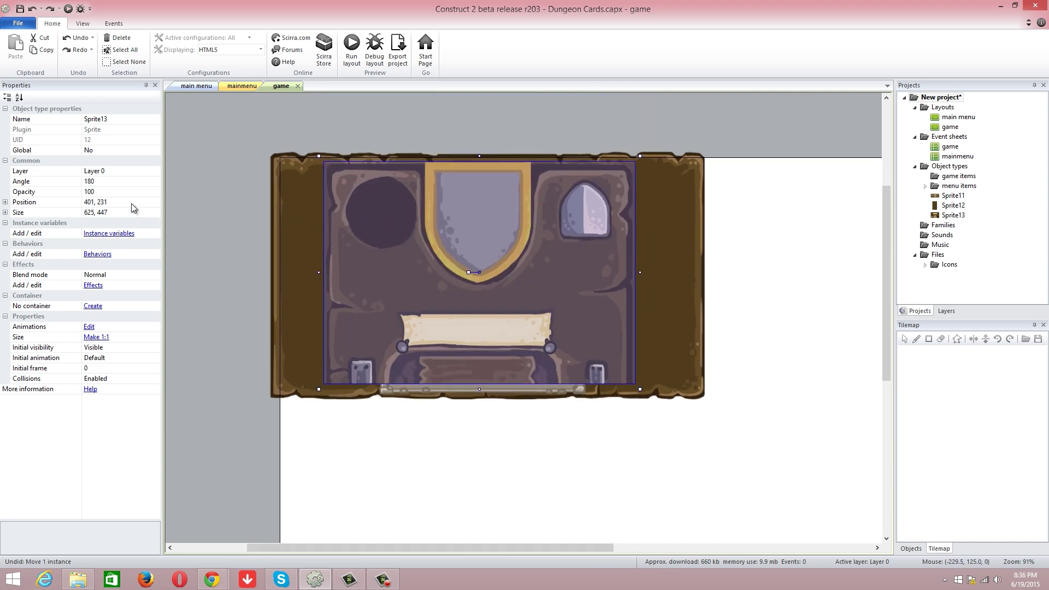
left_click_drag(639, 154, 564, 185)
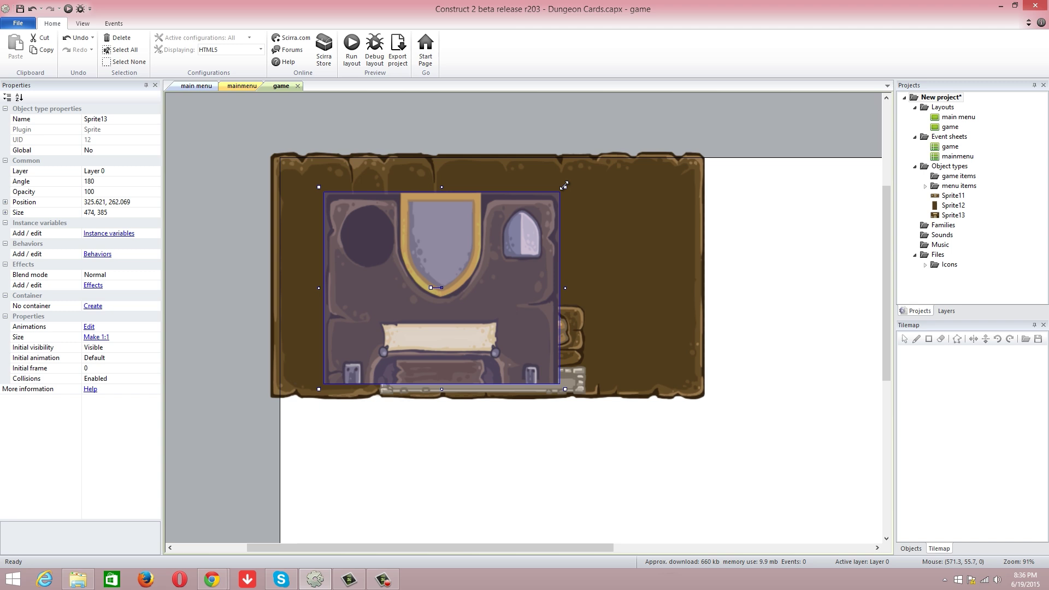
Step: Set the enemy panel's angle to 0
left_click(103, 182)
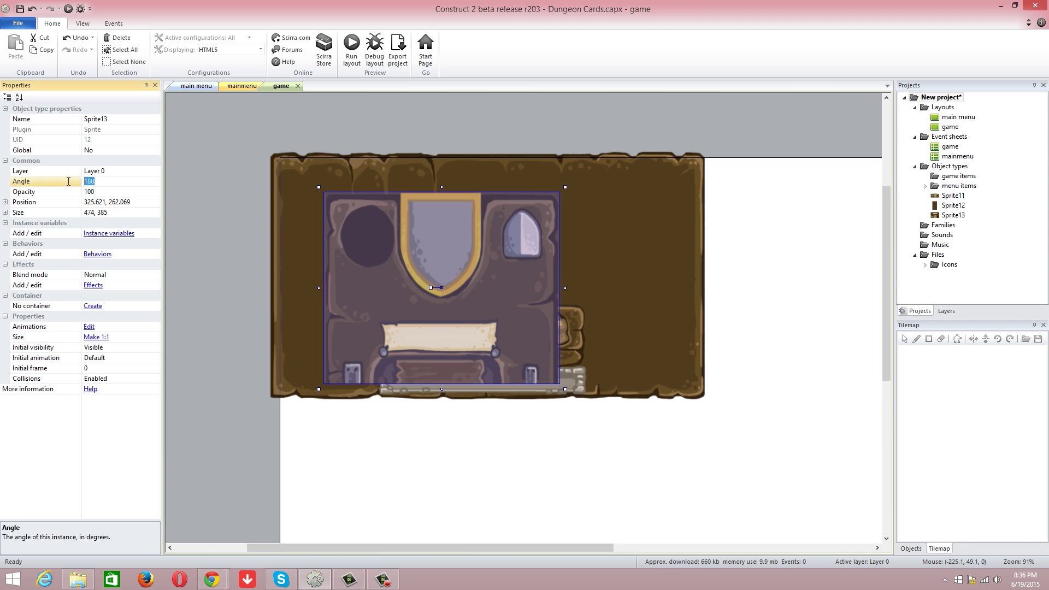
type("0")
left_click(236, 214)
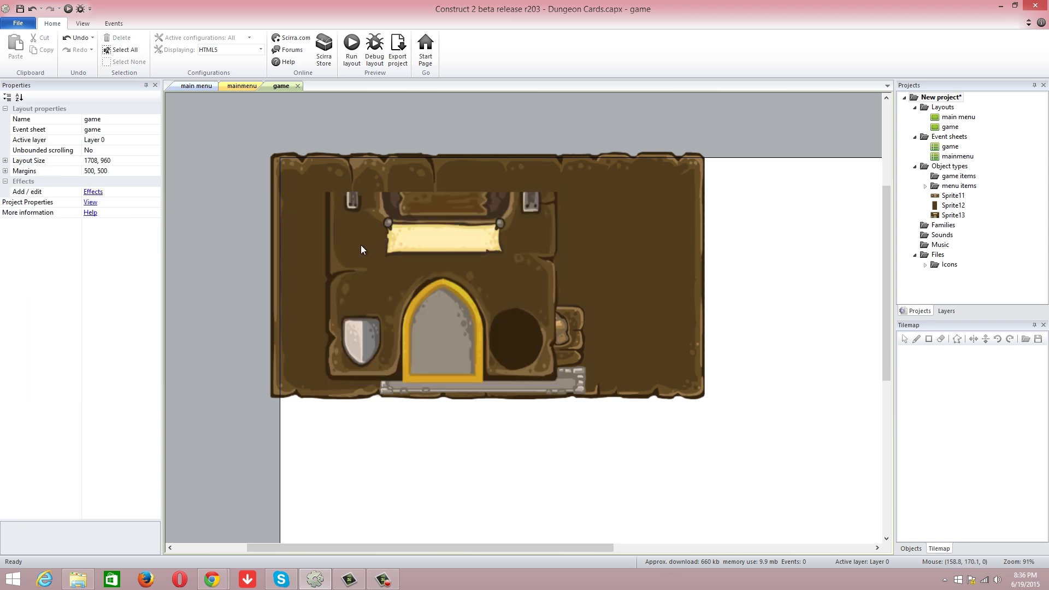
Step: Scale the enemy panel to about 398 by 293 and place it directly above the player panel at about 405, 150
left_click_drag(366, 250, 404, 173)
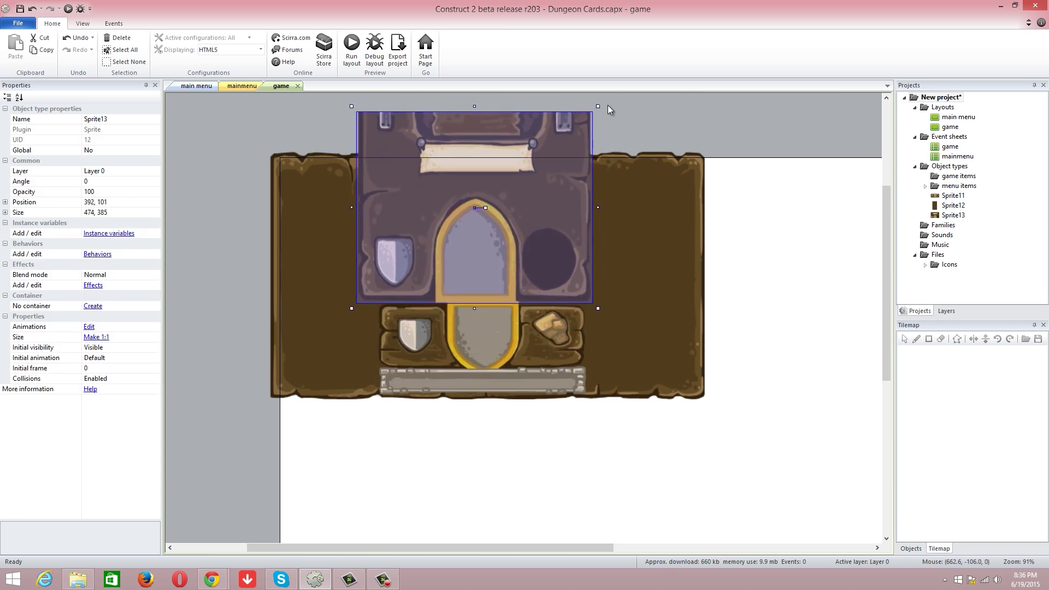
left_click_drag(598, 106, 560, 152)
left_click_drag(524, 182, 556, 185)
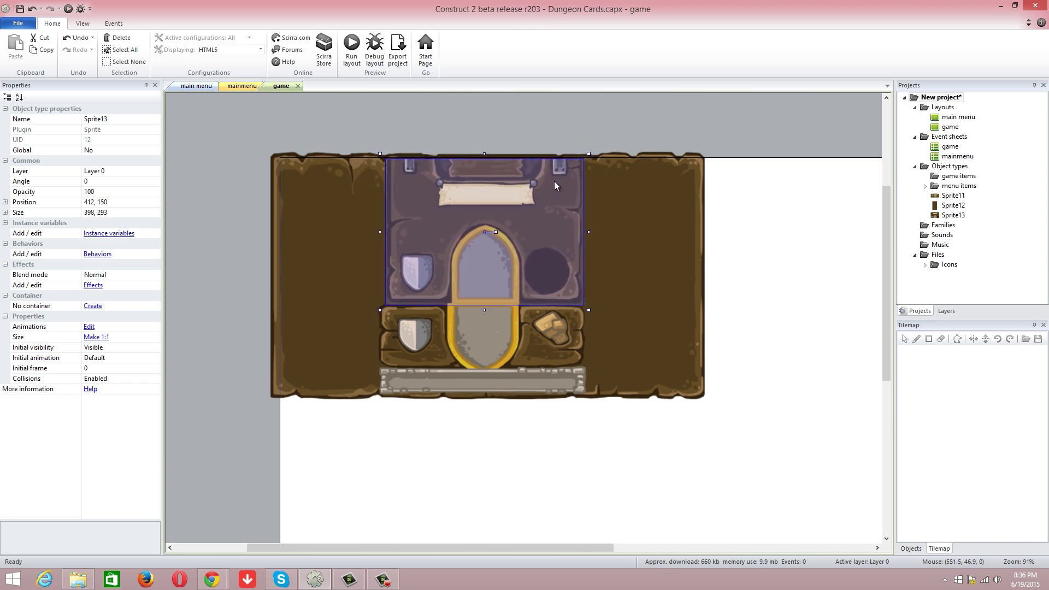
left_click(616, 202)
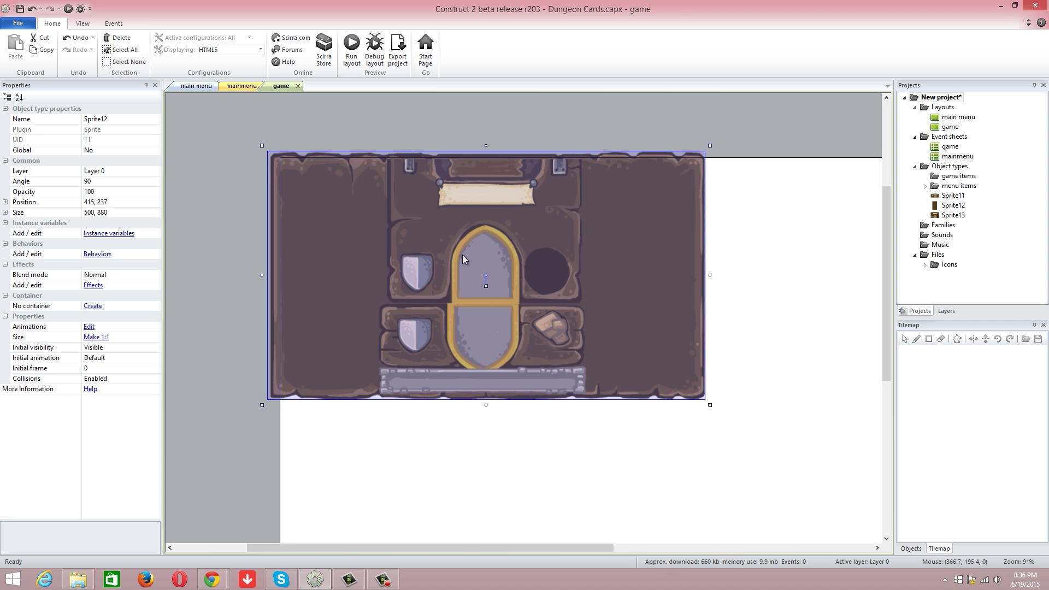
left_click(561, 336)
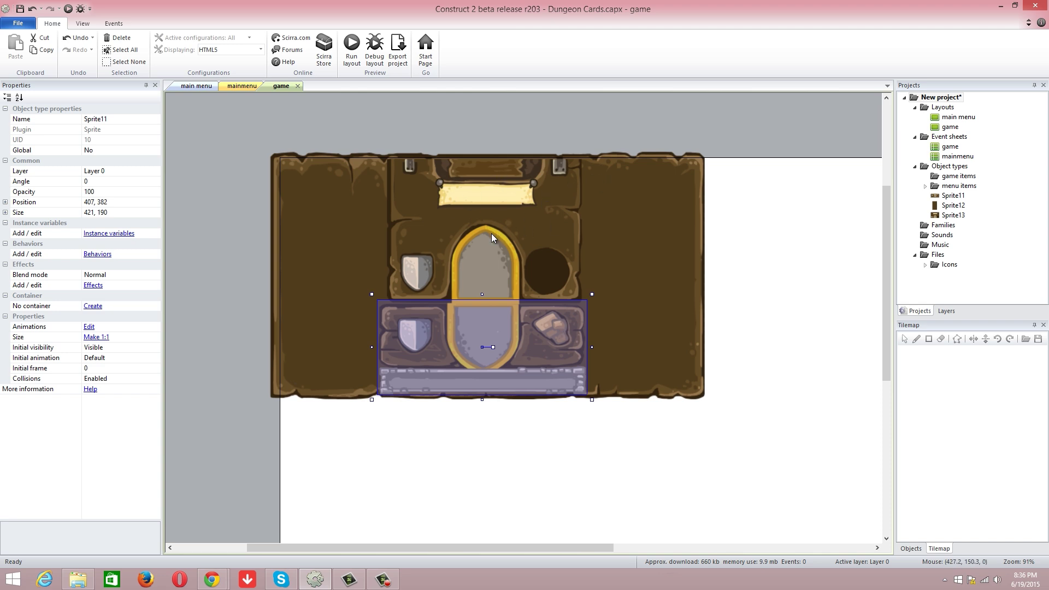
left_click(478, 263)
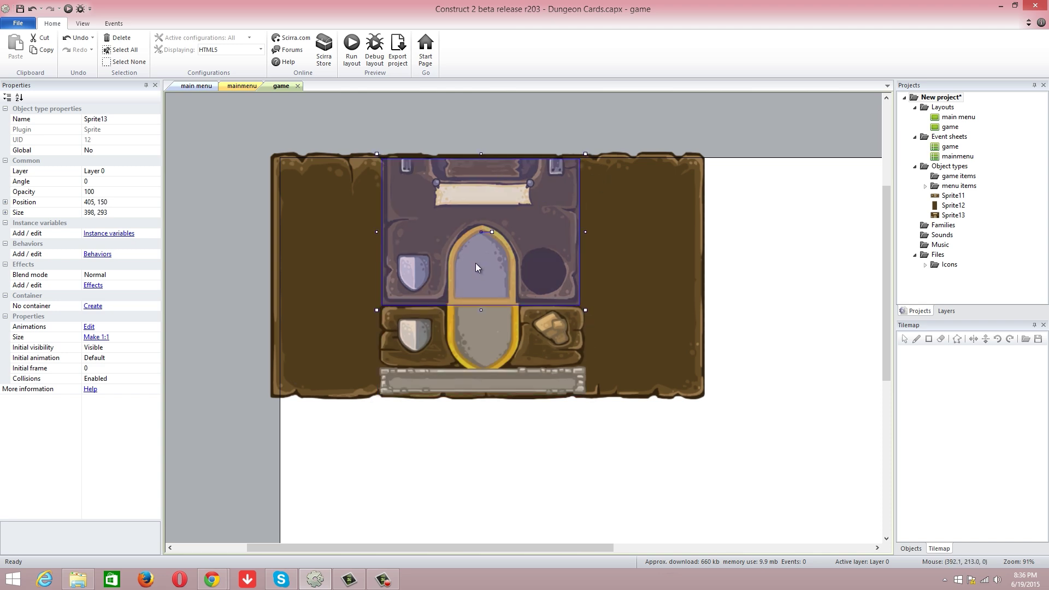
Step: Insert a new Sprite in the game layout, placed over the shield of the player panel
right_click(486, 271)
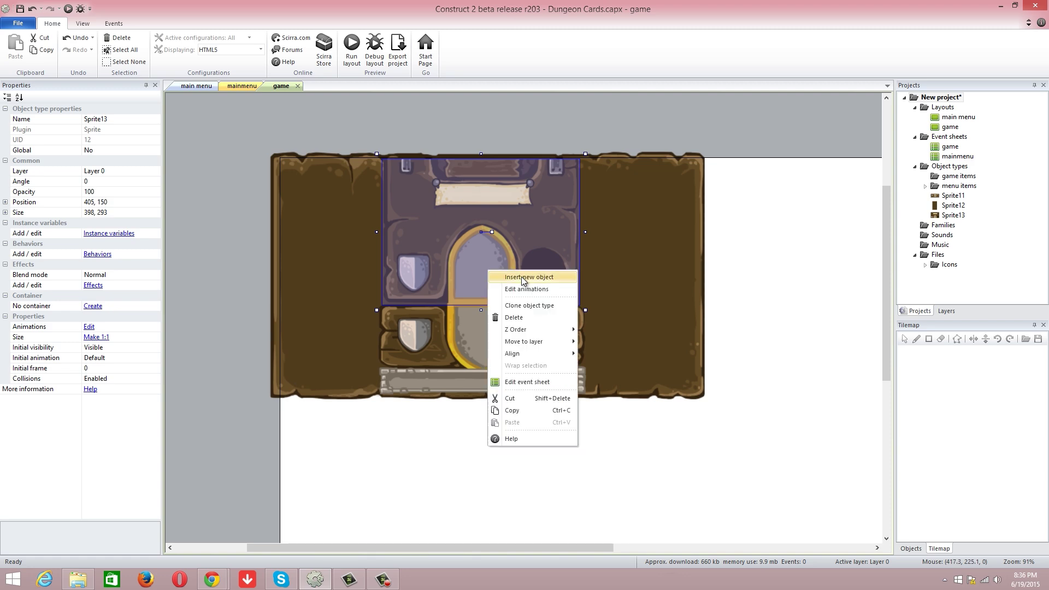
left_click(522, 278)
double_click(481, 264)
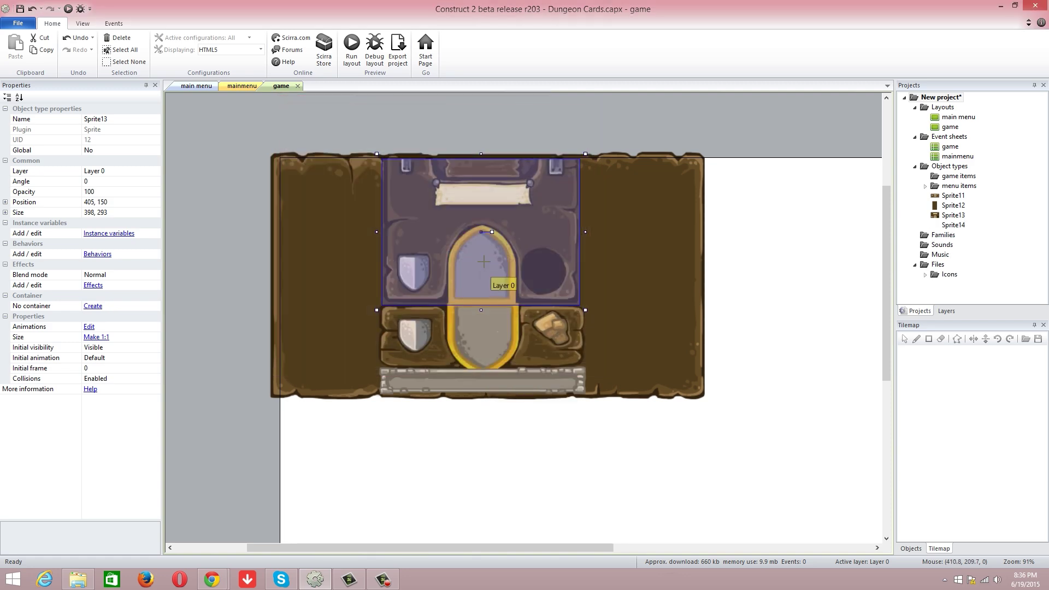
left_click(484, 322)
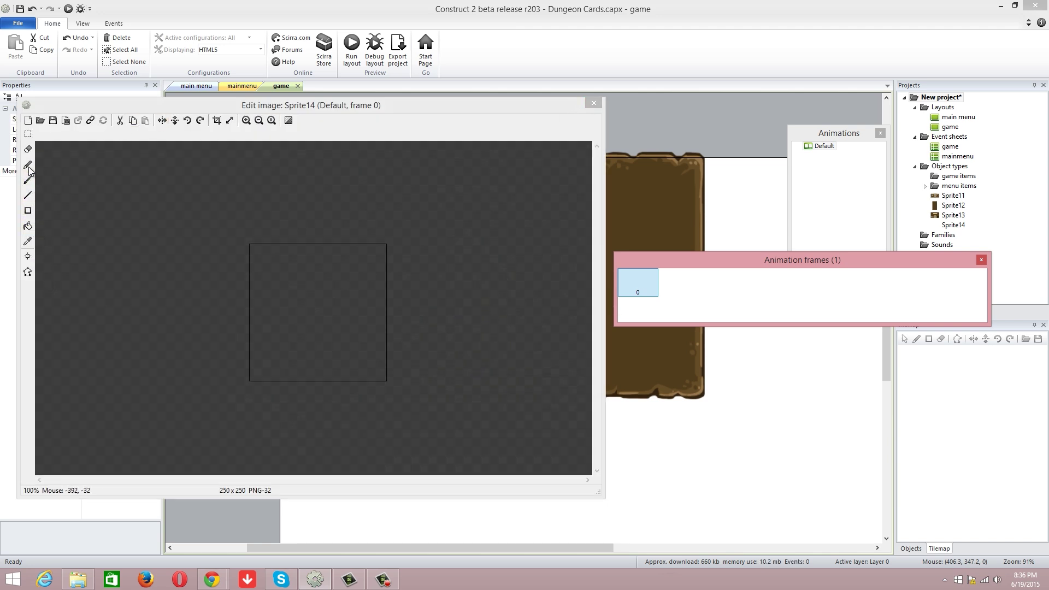
Step: Fill the new sprite's image with red (248, 22, 6) and shrink it to about 43 by 36 inside the player panel's shield
left_click(28, 210)
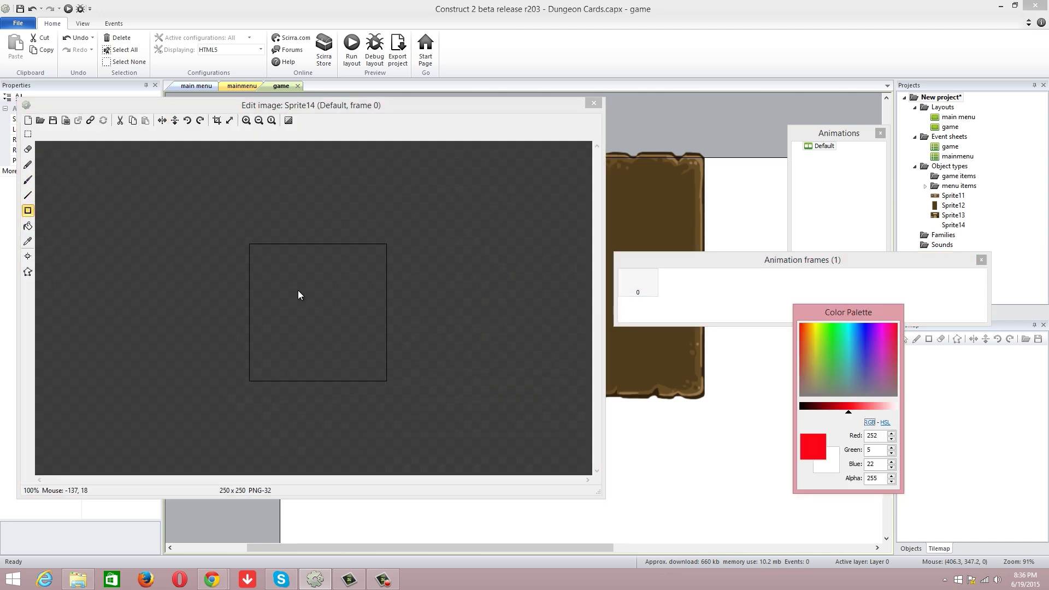
left_click(28, 226)
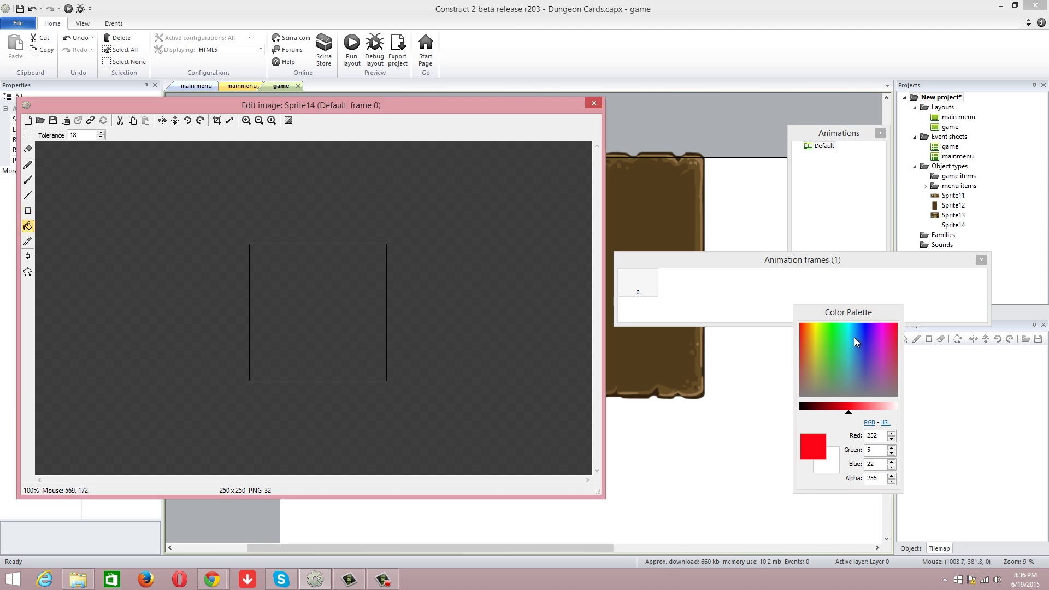
left_click(801, 326)
left_click(324, 332)
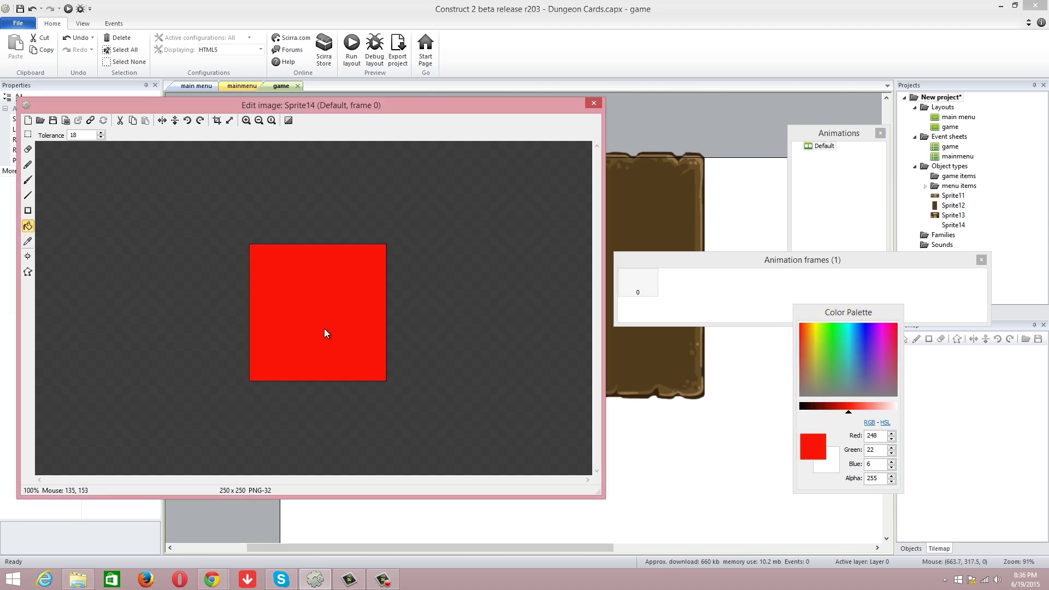
left_click(594, 103)
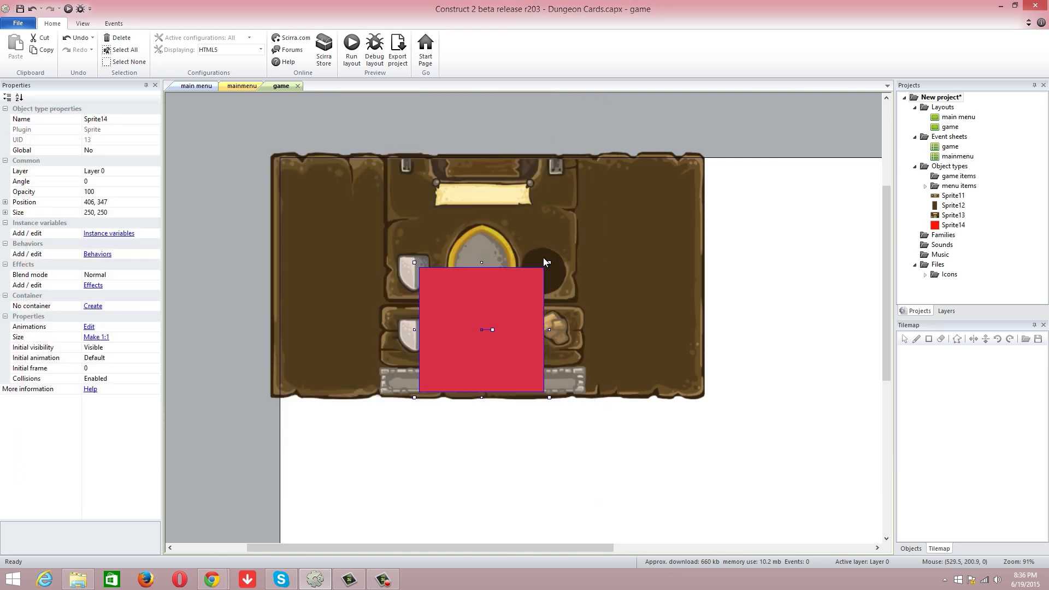
left_click_drag(544, 259, 483, 331)
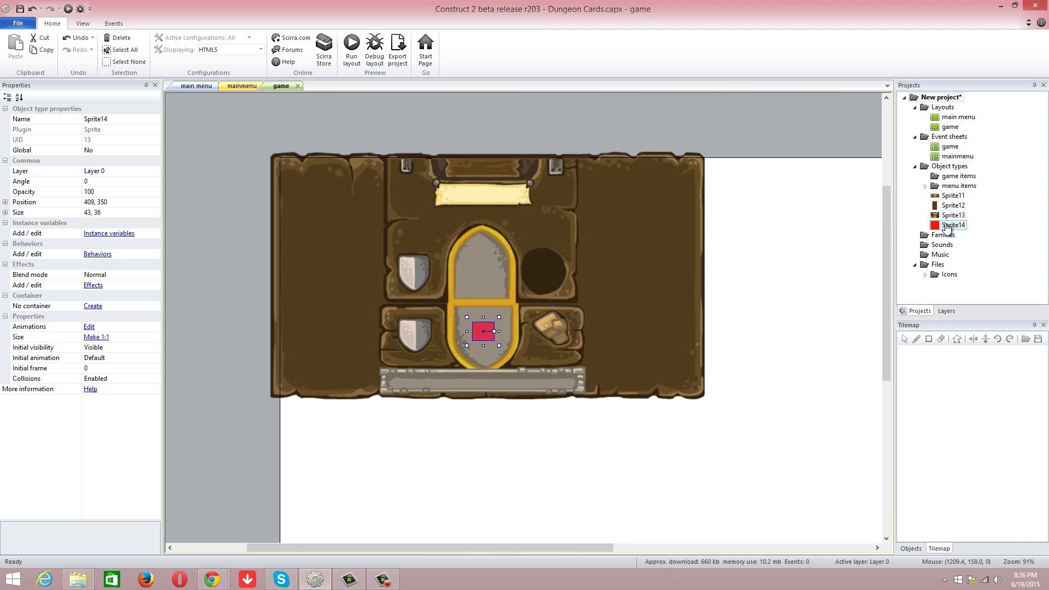
Step: Move the red square Sprite14 into the game items folder of the object types
left_click_drag(947, 228, 967, 190)
scroll(1004, 221, "down", 1)
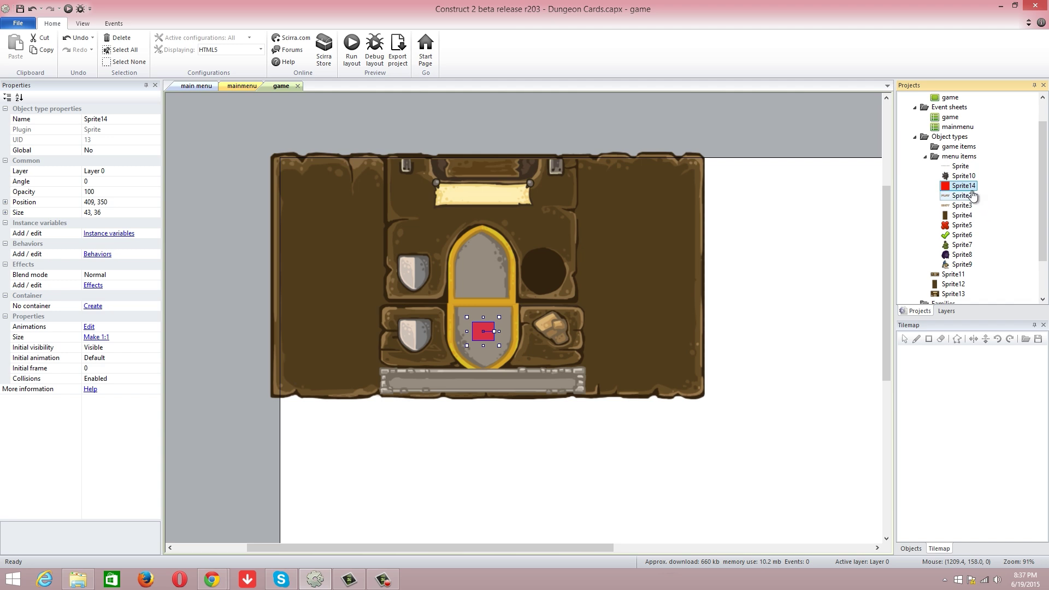
left_click_drag(964, 188, 970, 147)
scroll(987, 213, "down", 2)
scroll(987, 213, "up", 3)
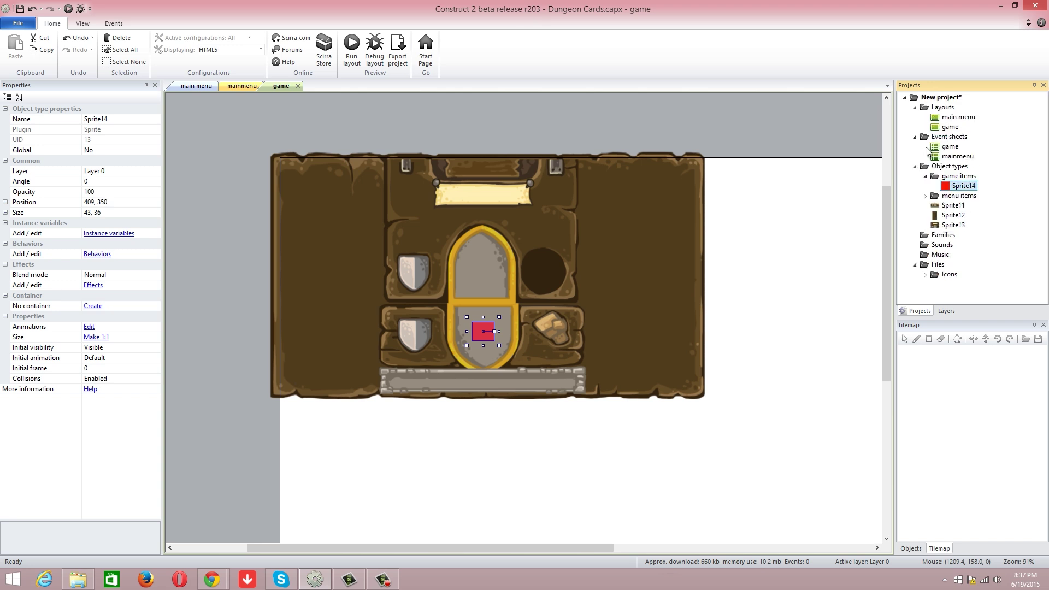
Step: Move the player panel Sprite11 and the enemy panel Sprite13 into the game items folder
left_click(924, 195)
mouse_move(958, 230)
left_mouse_down()
mouse_move(961, 176)
mouse_move(956, 232)
left_mouse_up()
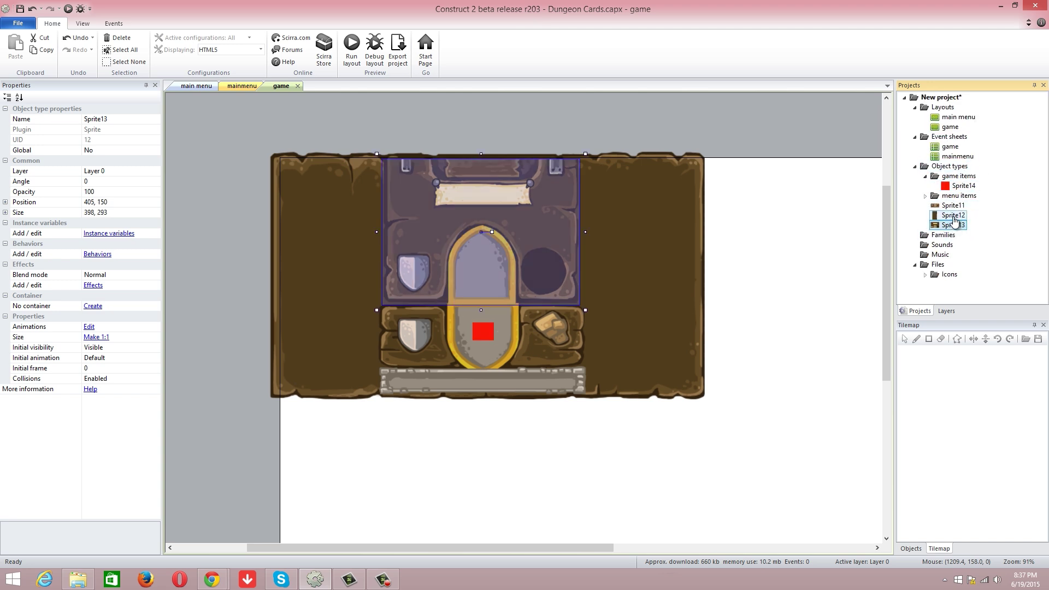
left_click(954, 215)
double_click(953, 207)
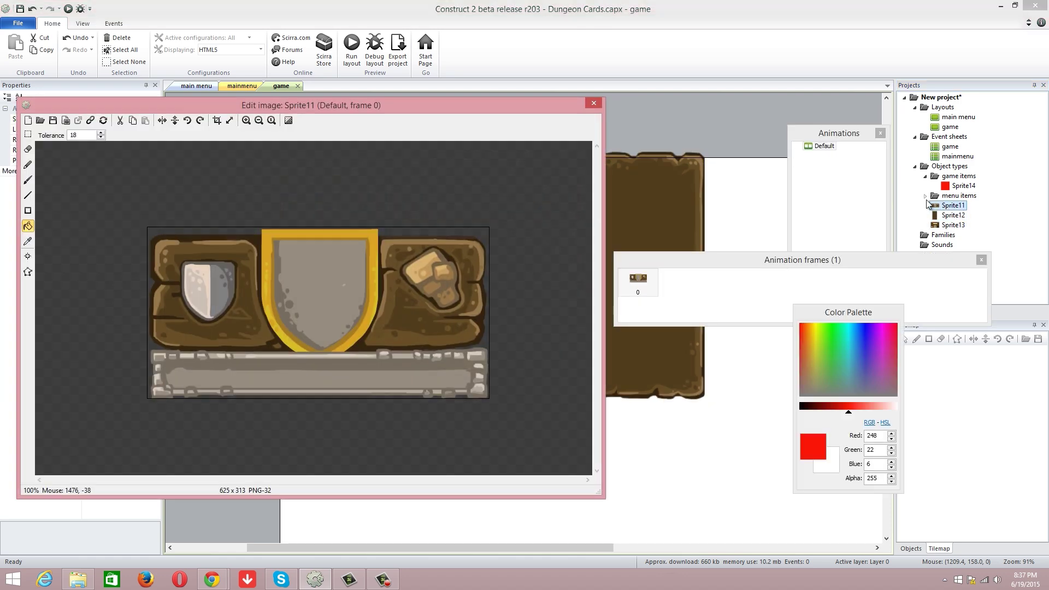
key("Escape")
left_click_drag(953, 206, 953, 180)
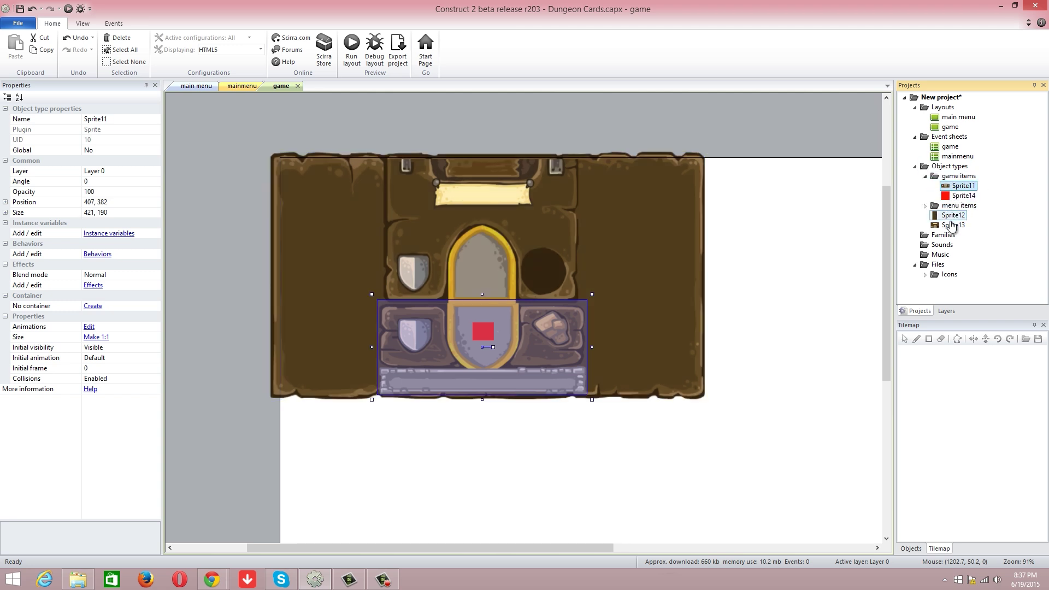
left_click_drag(951, 225, 957, 179)
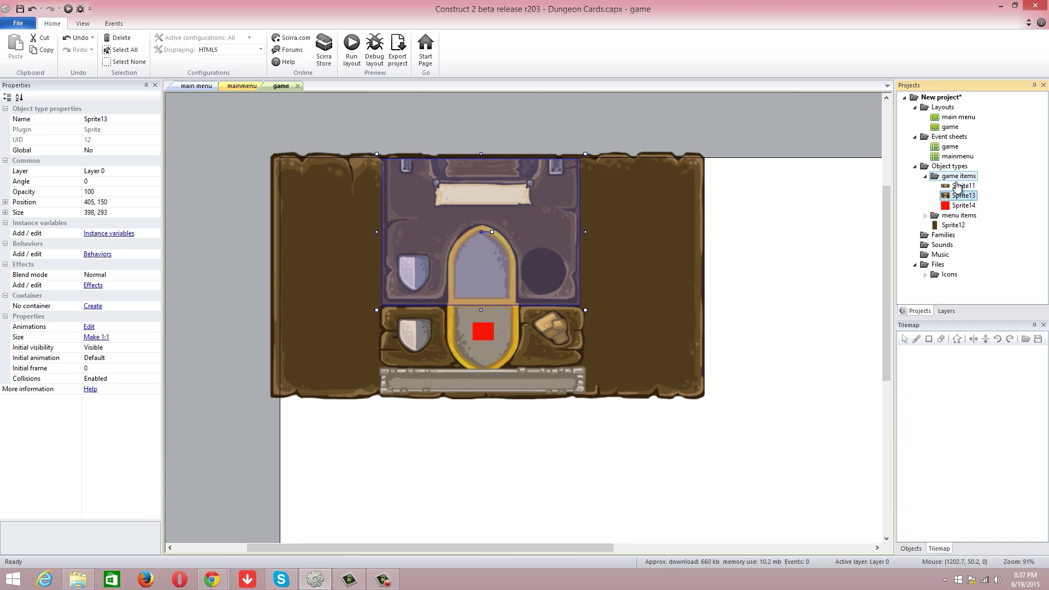
Step: Move the background Sprite12 into the game items folder and nudge the red square up to about 409, 344
left_click(959, 209)
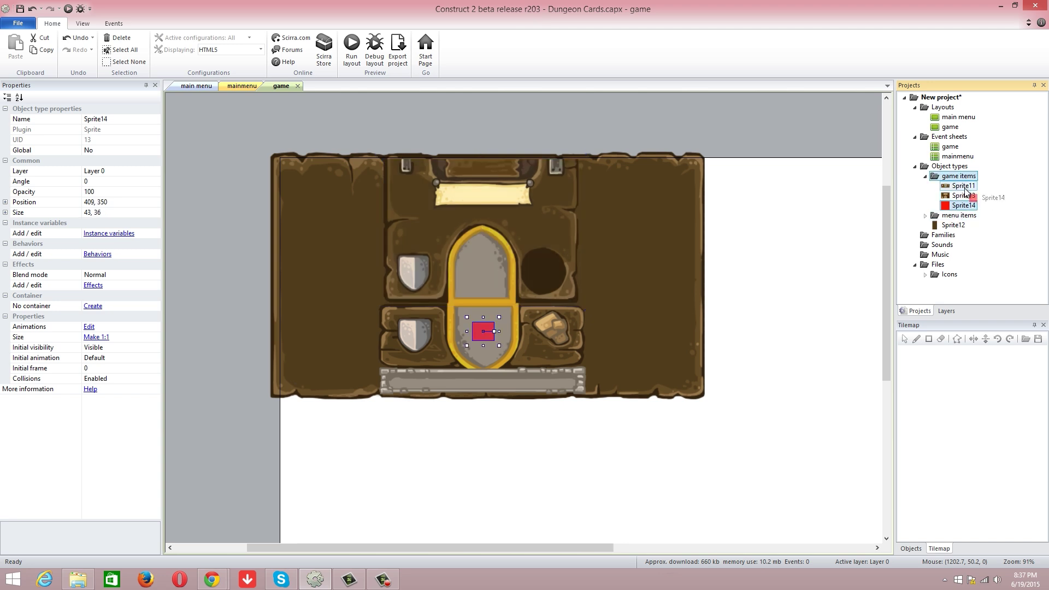
left_click(623, 263)
left_click_drag(953, 225, 966, 201)
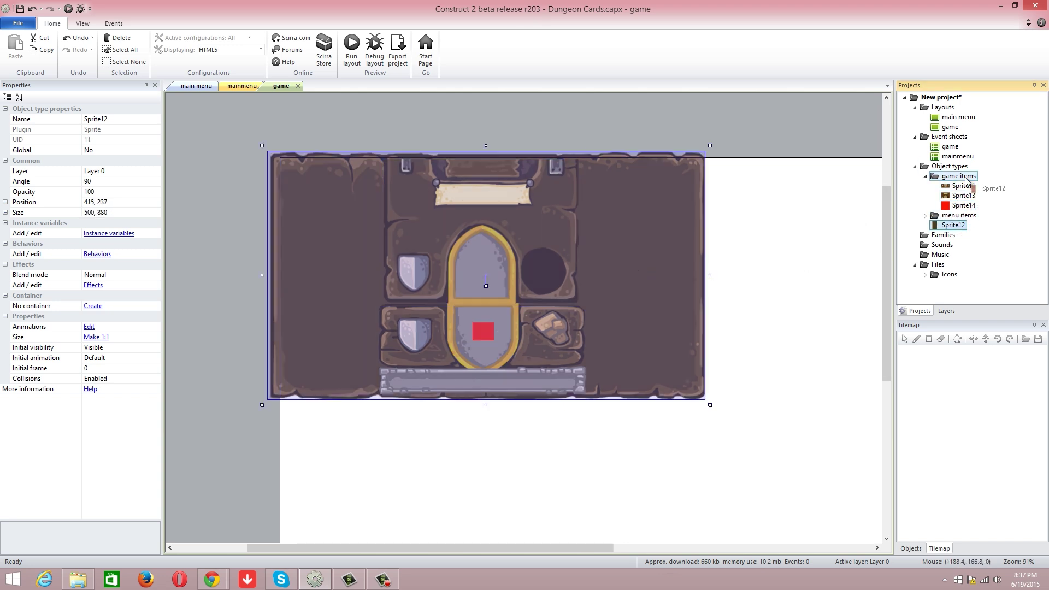
left_click_drag(966, 180, 965, 178)
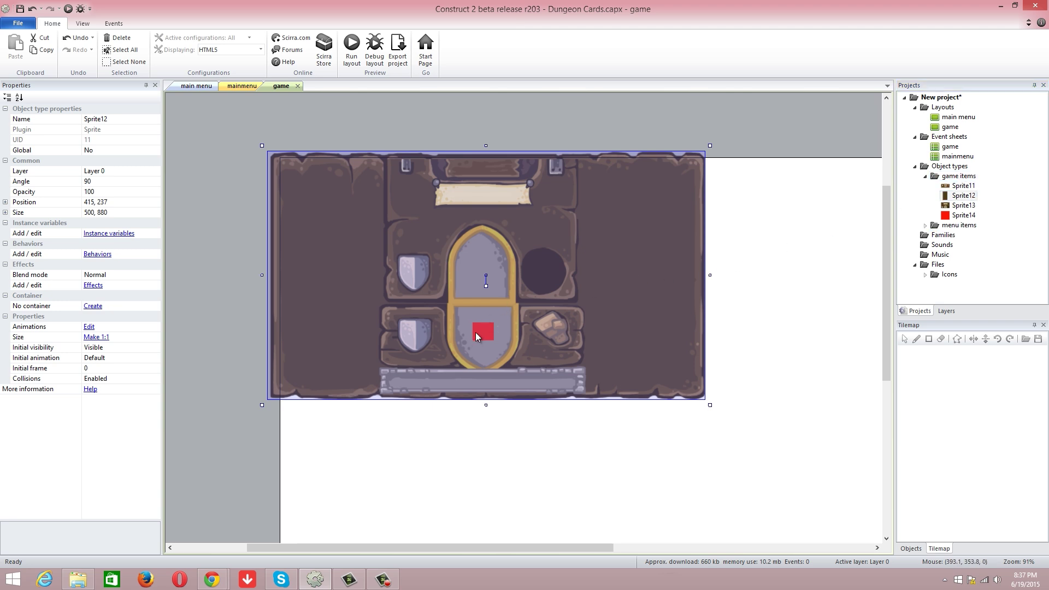
left_click_drag(475, 331, 475, 328)
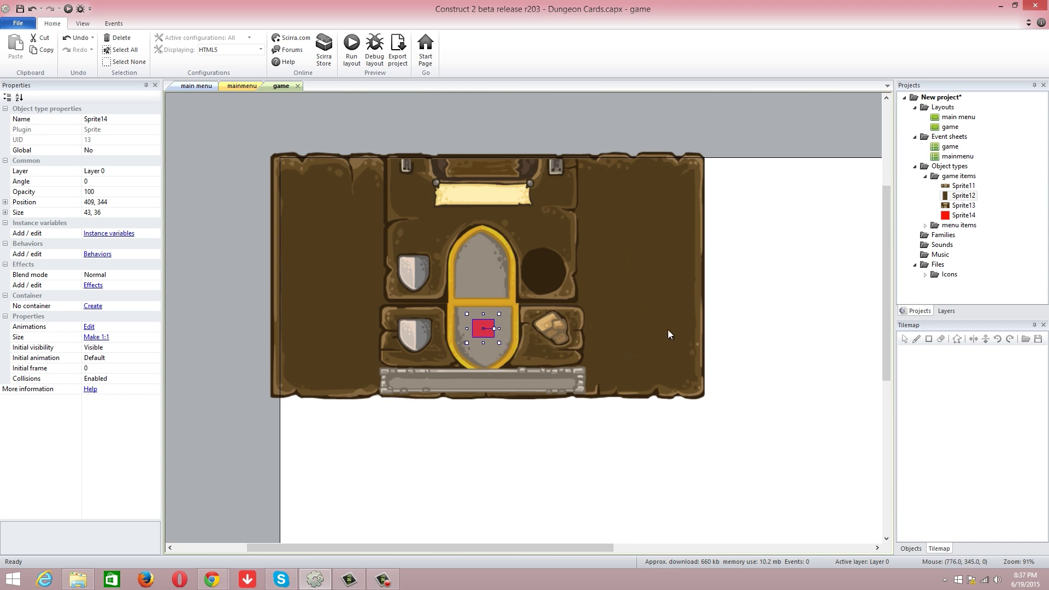
Step: Insert another Sprite in the game layout, placed over the arch of the enemy panel at about 400, 227
right_click(488, 271)
left_click(518, 279)
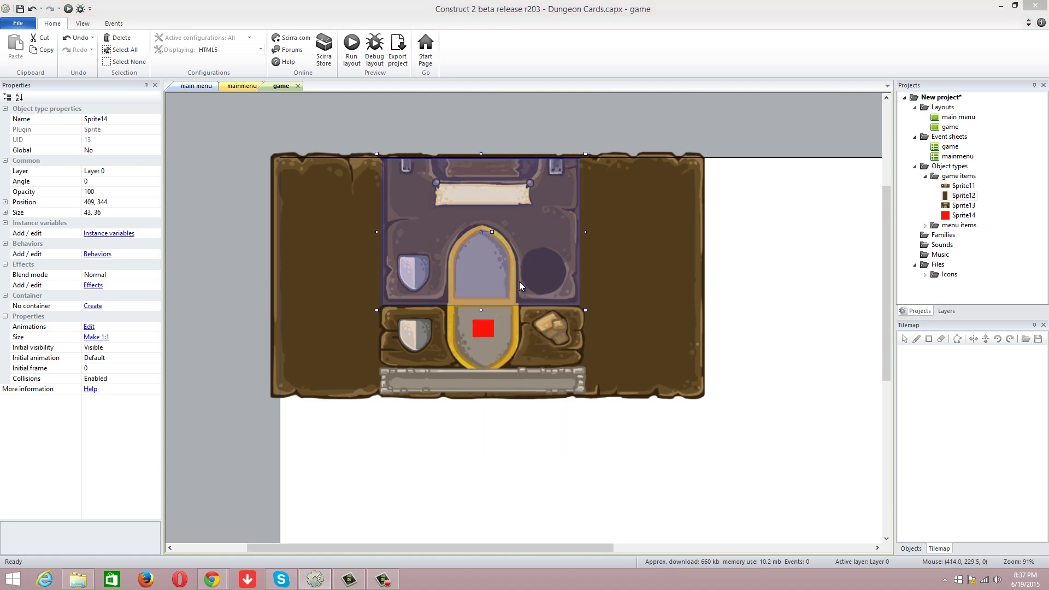
left_click(457, 266)
double_click(457, 266)
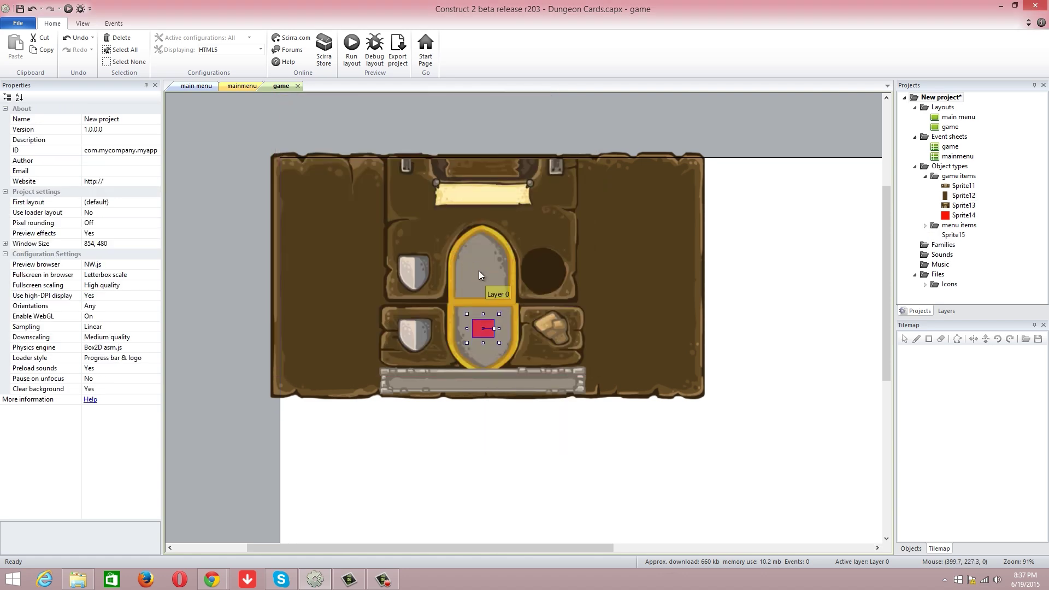
left_click(478, 270)
Step: Fill the new sprite's image with green (97, 230, 24) and shrink it to a small square inside the enemy panel's arch
left_click(804, 324)
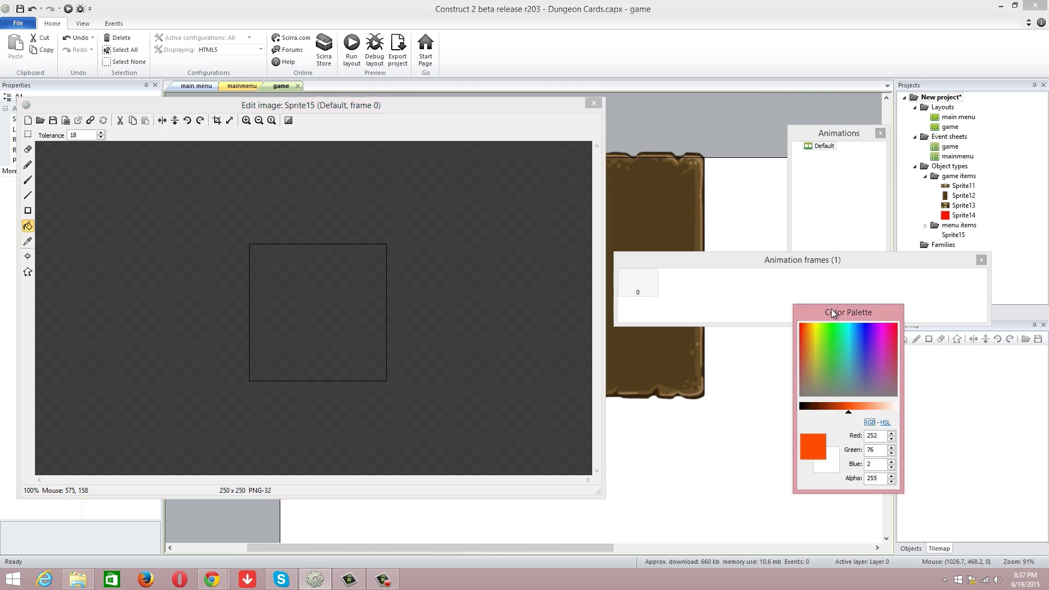
left_click(831, 335)
left_click(385, 321)
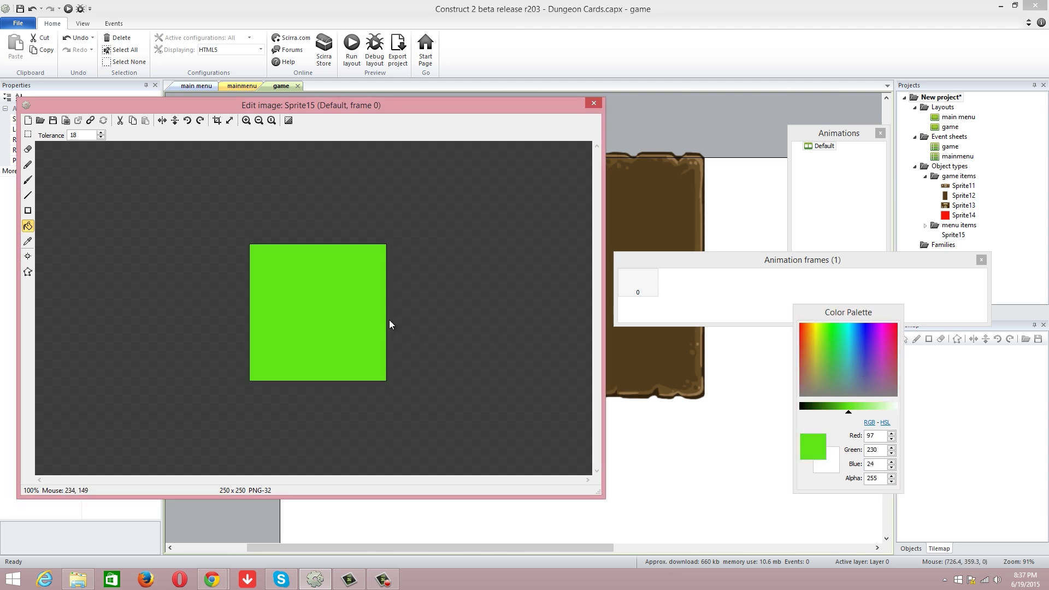
left_click(593, 103)
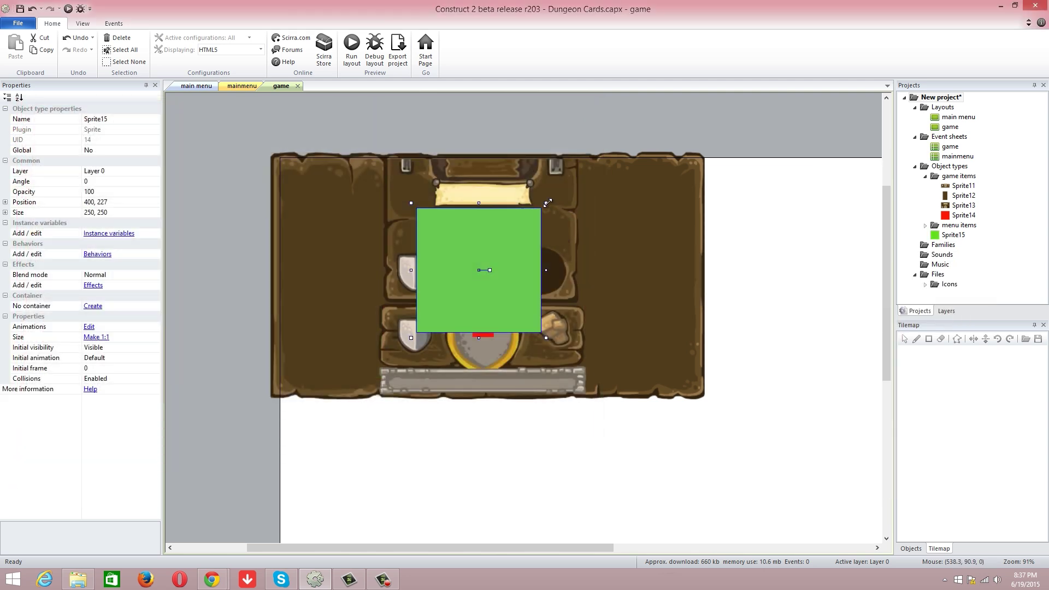
left_click_drag(548, 203, 486, 272)
Step: Insert another Sprite in the game layout, placed over the background's edge at about 823, 255
left_click(424, 338)
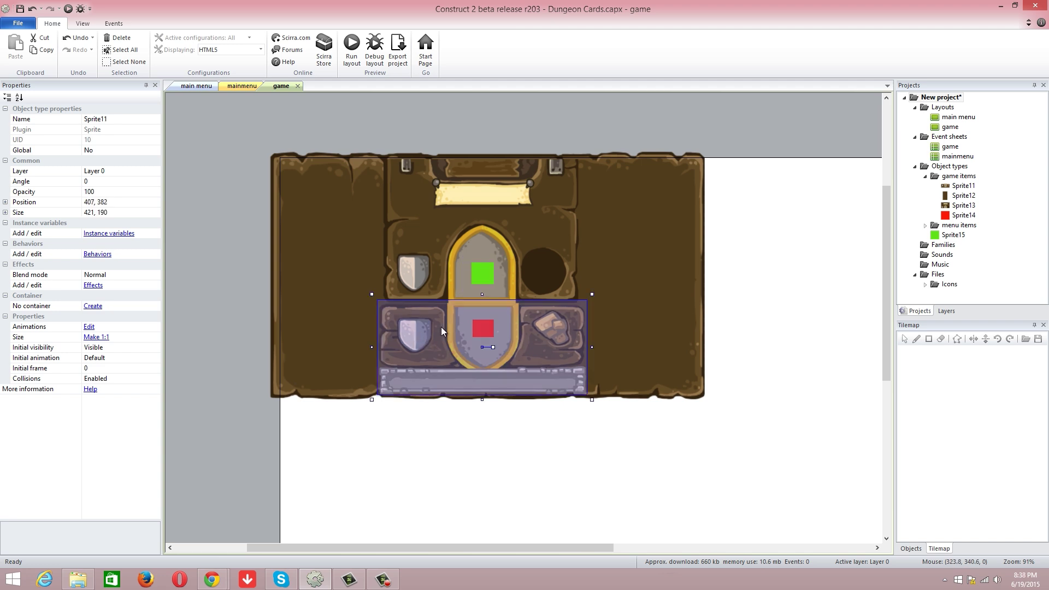
left_click(655, 313)
right_click(654, 313)
left_click(664, 319)
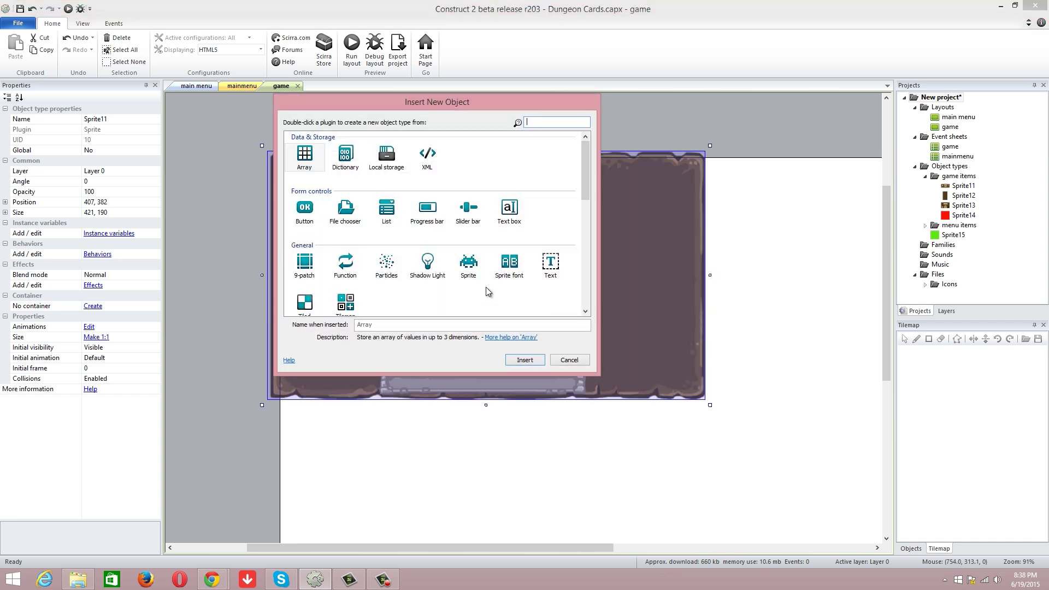
double_click(469, 264)
left_click(689, 284)
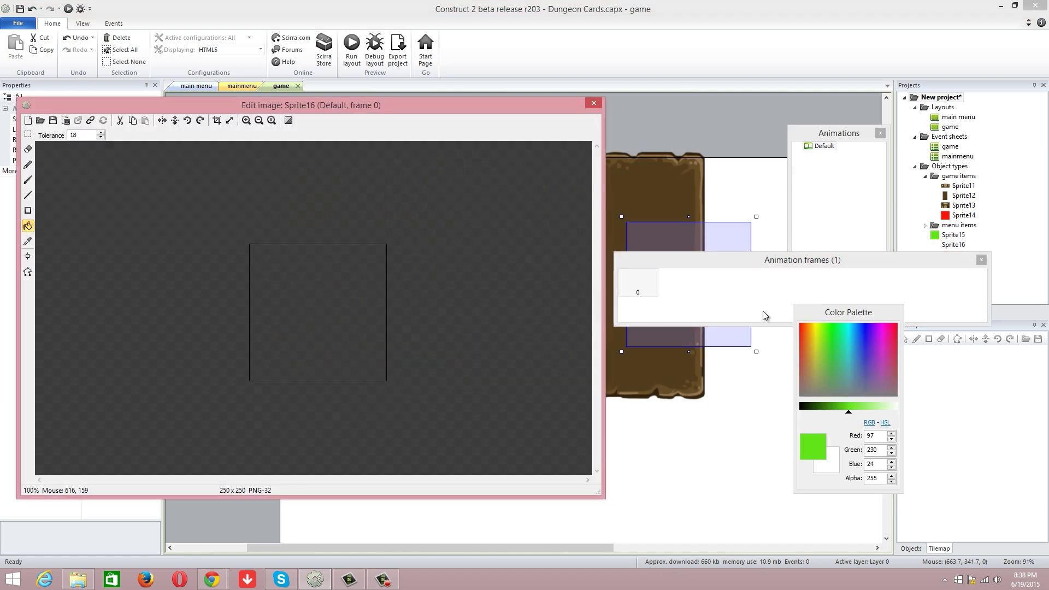
Step: Fill the new sprite's image with purple (191, 43, 211) and shrink it to about 55 × 55 over the player panel's stone
left_click(893, 323)
left_click(879, 347)
left_click(594, 105)
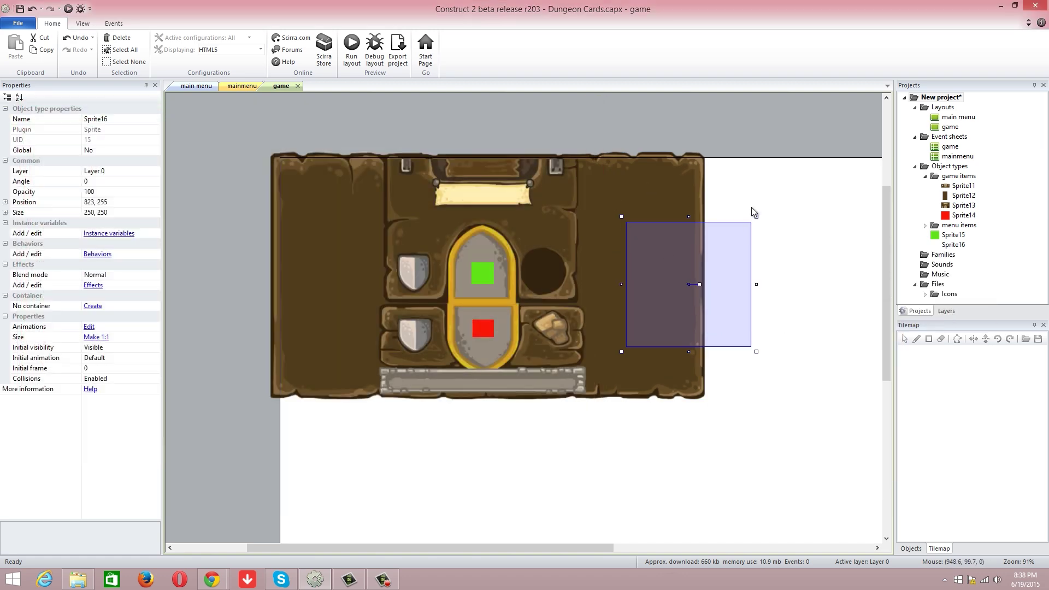
left_click(709, 266)
left_click(372, 309)
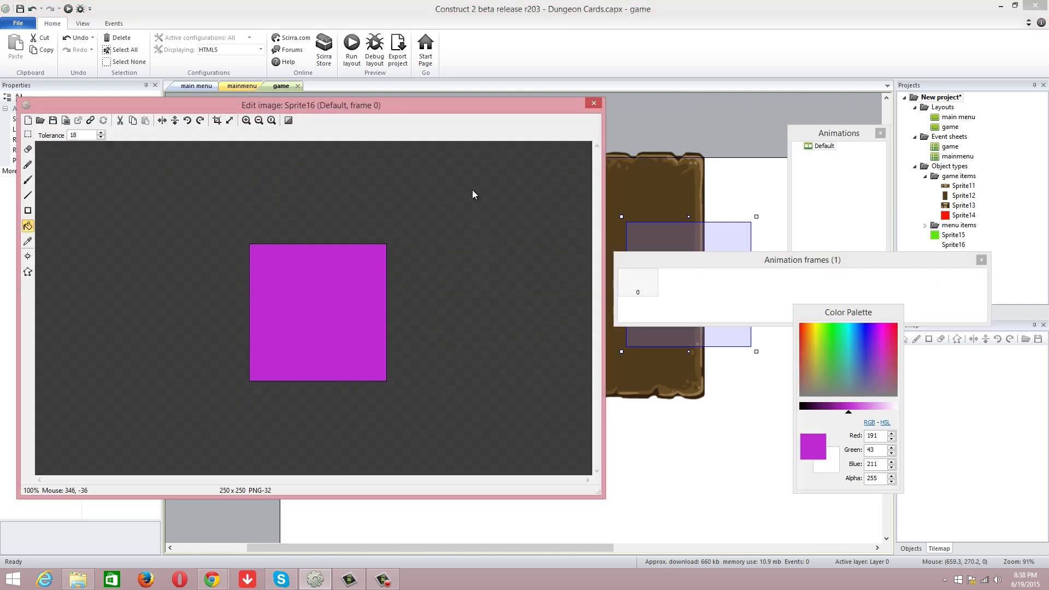
left_click(592, 104)
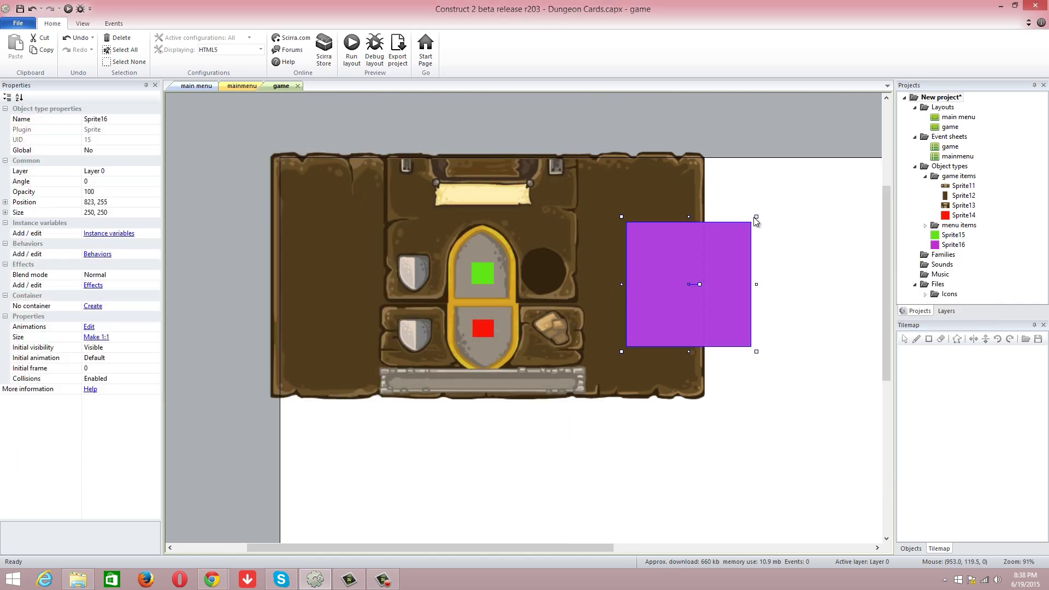
left_click_drag(756, 216, 556, 338)
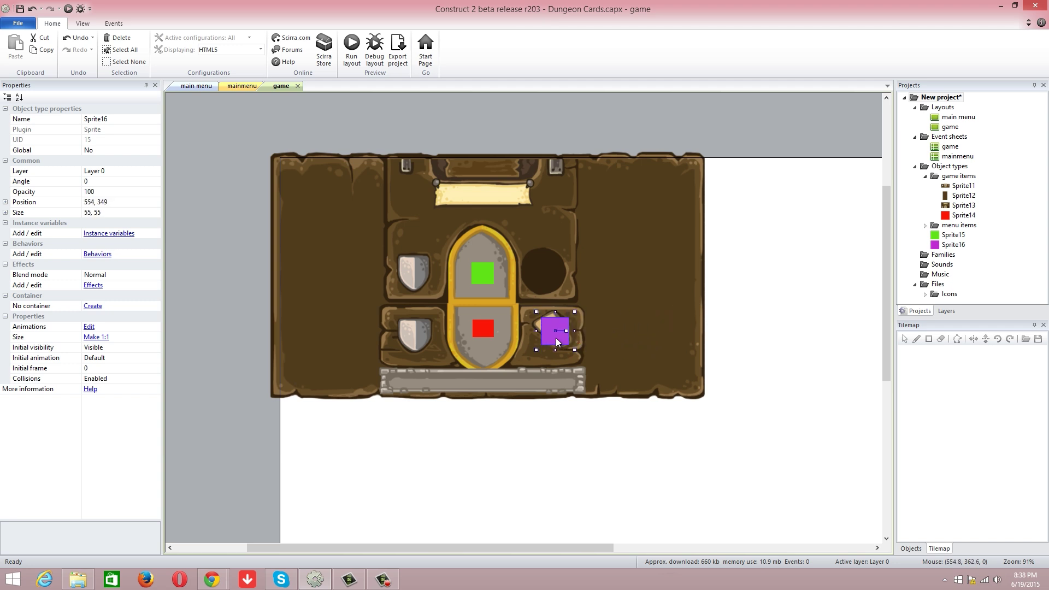
Step: Insert another Sprite in the game layout, placed over the player panel's shield
right_click(408, 335)
left_click(425, 341)
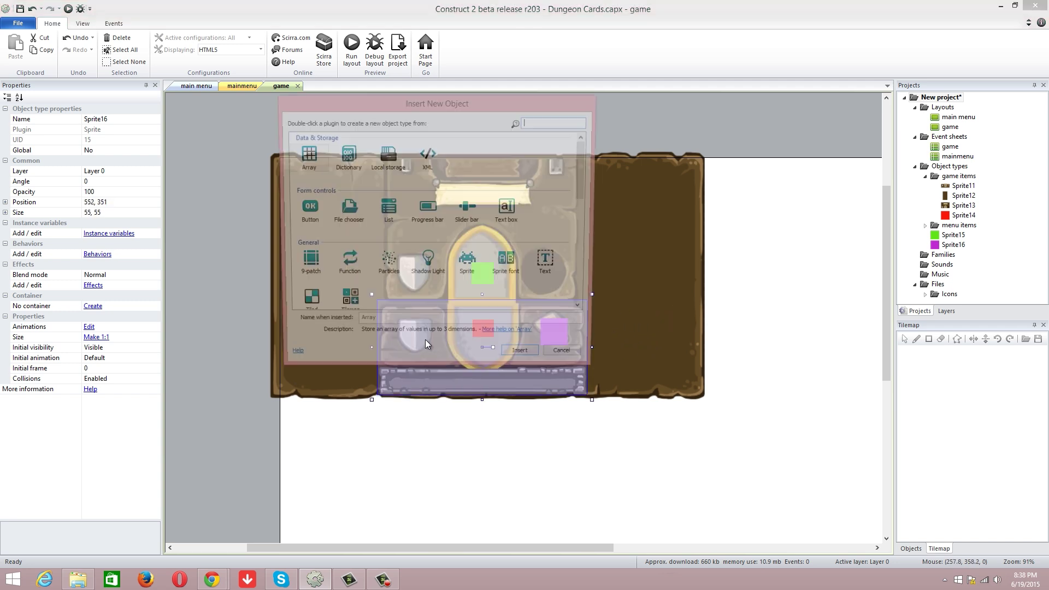
double_click(468, 265)
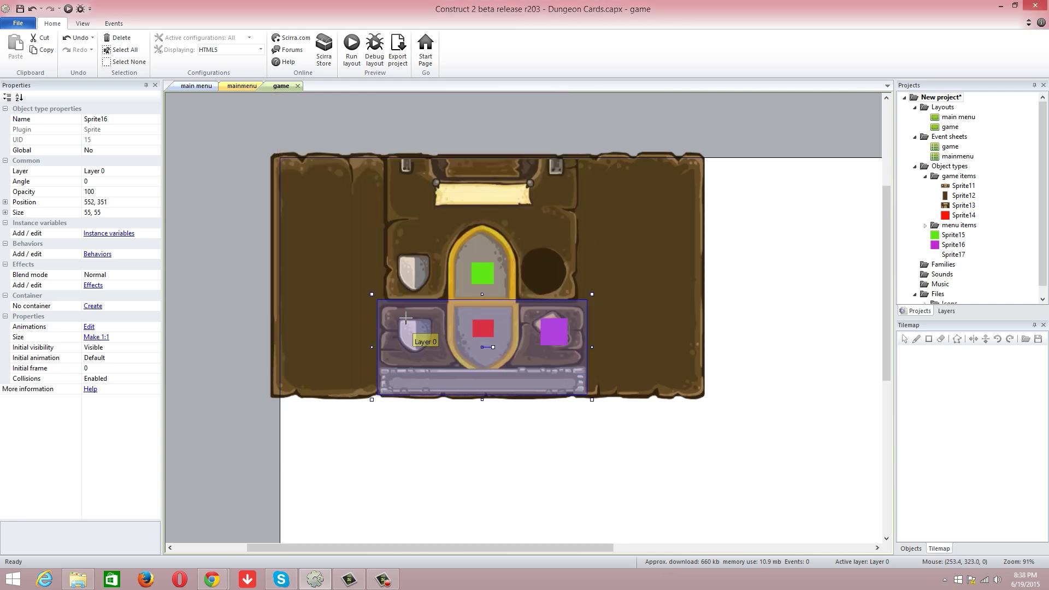
left_click(398, 332)
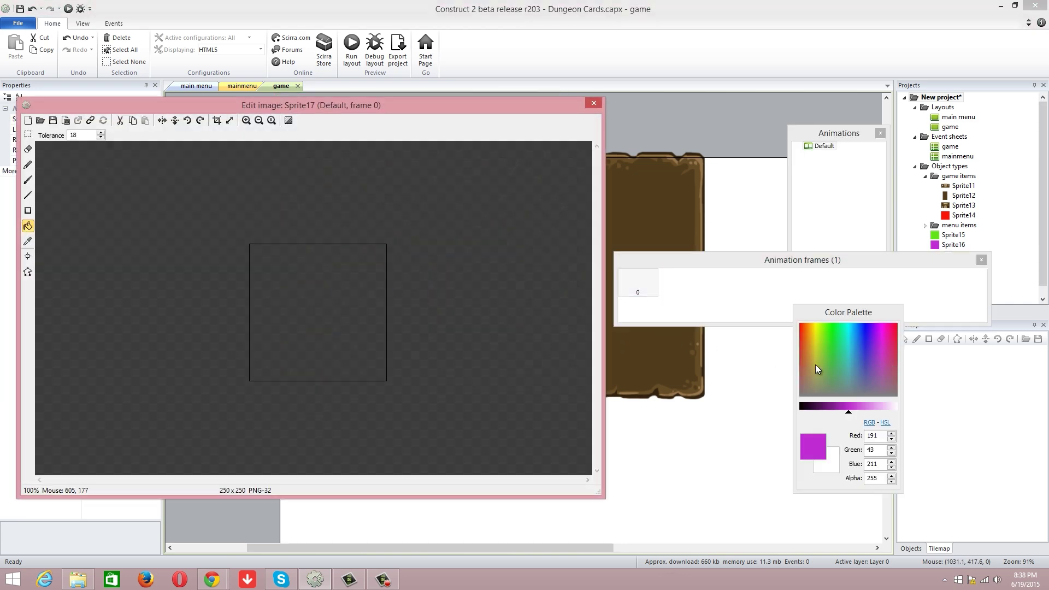
Step: Fill the new sprite's image with yellow (223, 227, 27) and shrink it to about 48 × 51 over the player panel's shield
left_click(817, 363)
left_click_drag(817, 362, 816, 338)
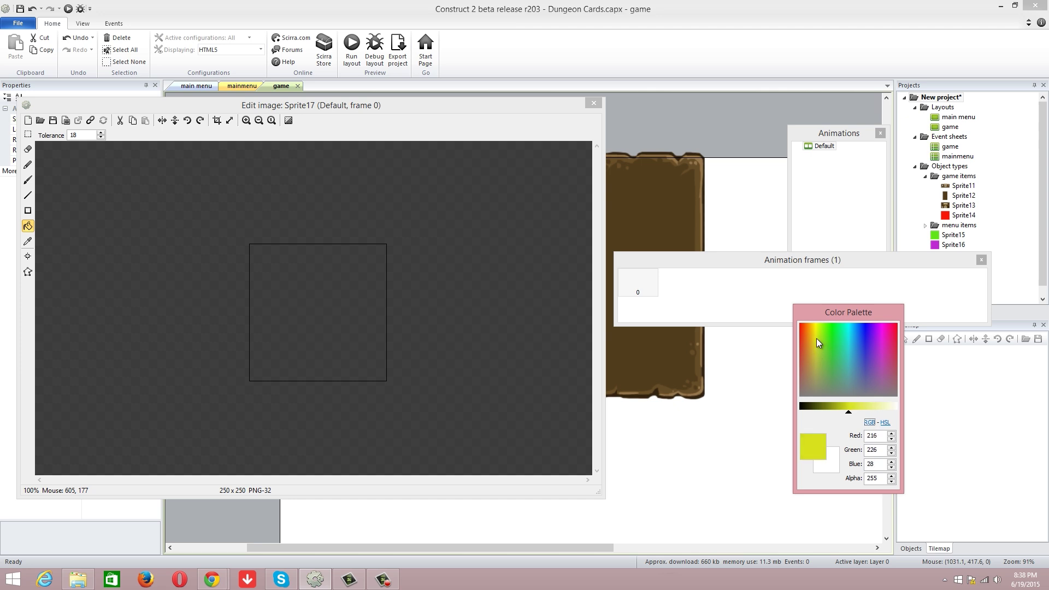
left_click(595, 104)
double_click(398, 310)
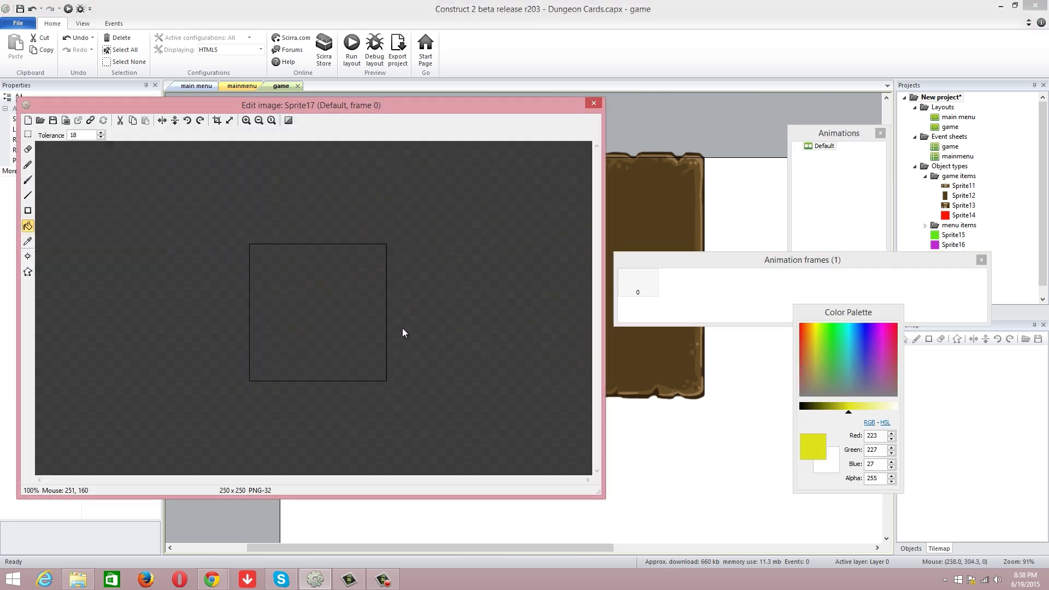
left_click(328, 317)
left_click(593, 103)
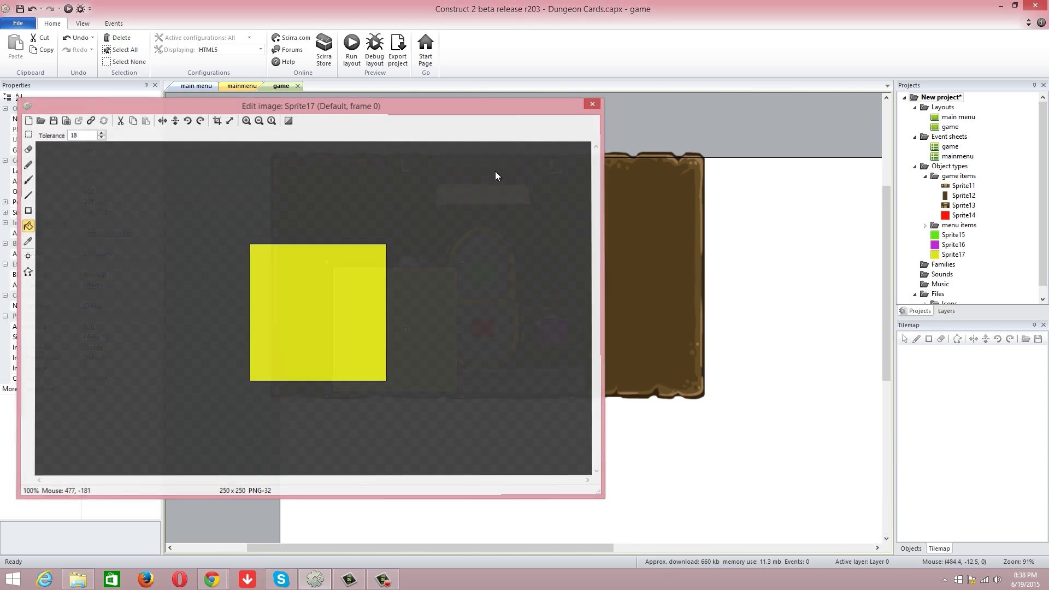
left_click_drag(460, 261, 419, 327)
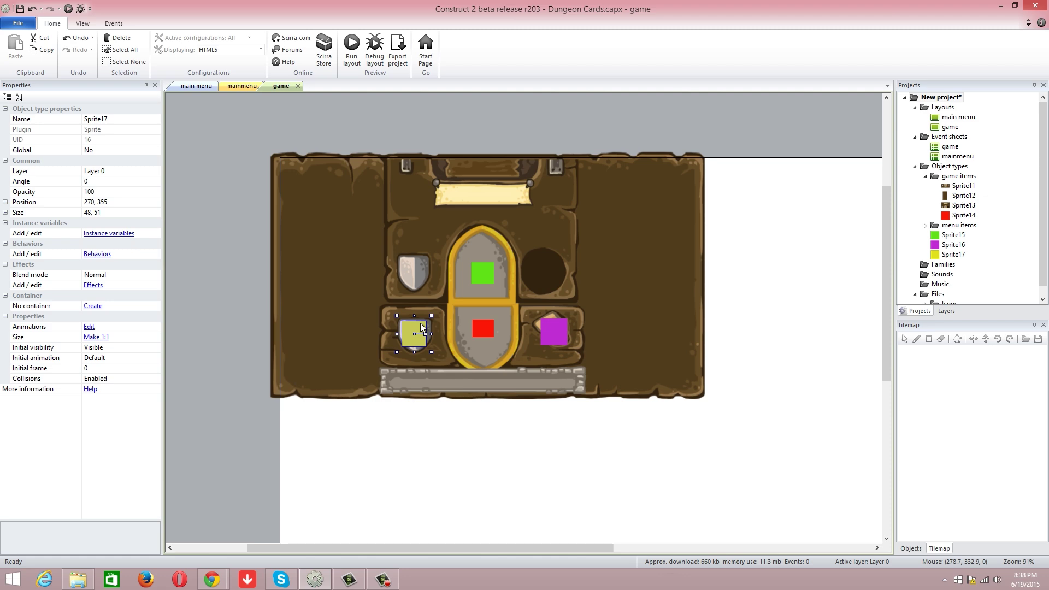
Step: Insert another Sprite on the enemy panel at about 460, 214 and load the Button_Spin image from the UI folder
right_click(552, 251)
left_click(580, 258)
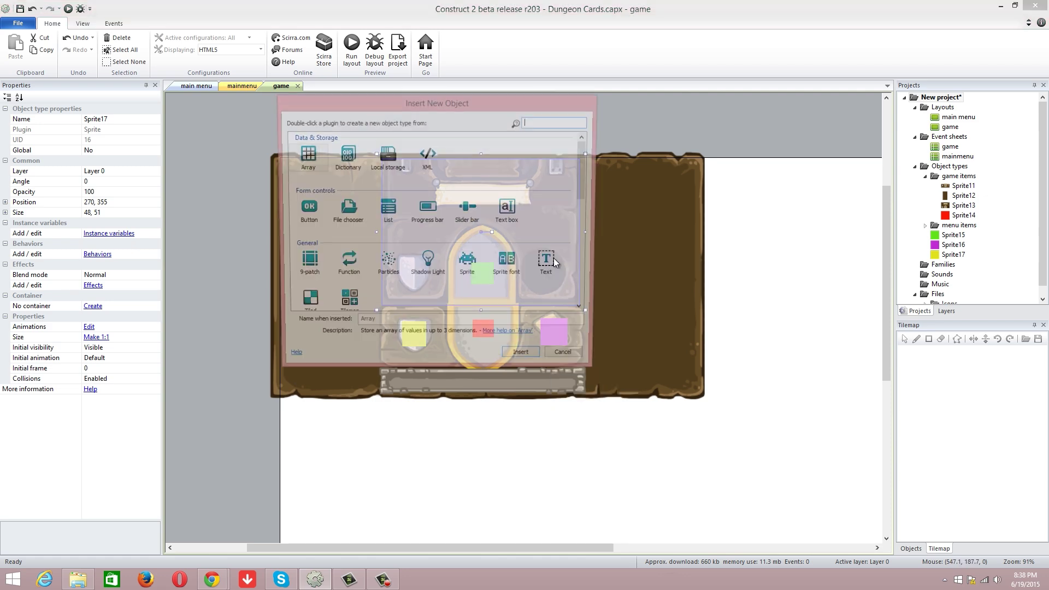
left_click(472, 266)
double_click(472, 266)
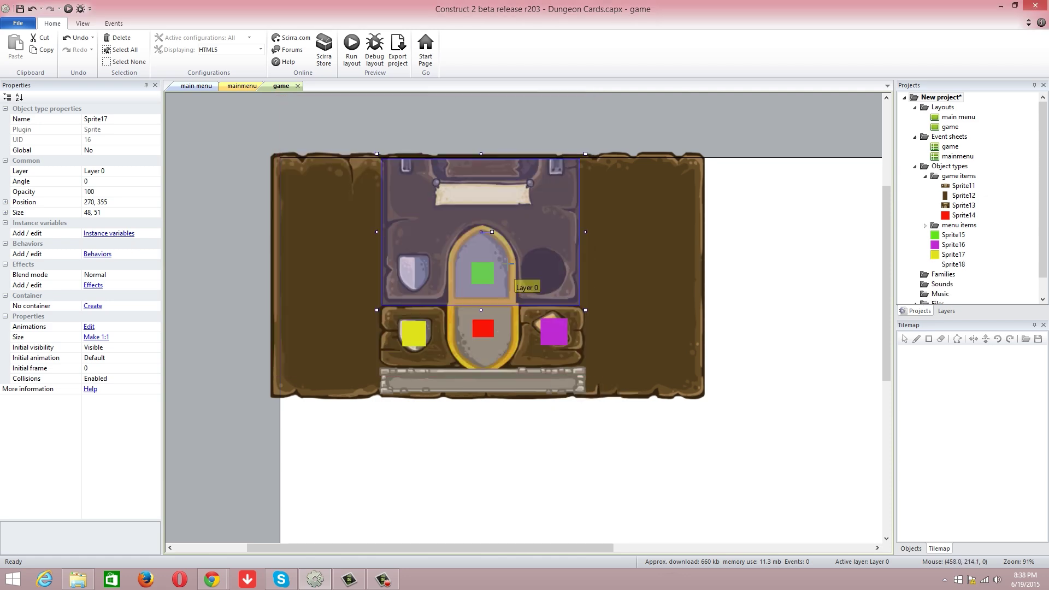
left_click(508, 264)
left_click(42, 121)
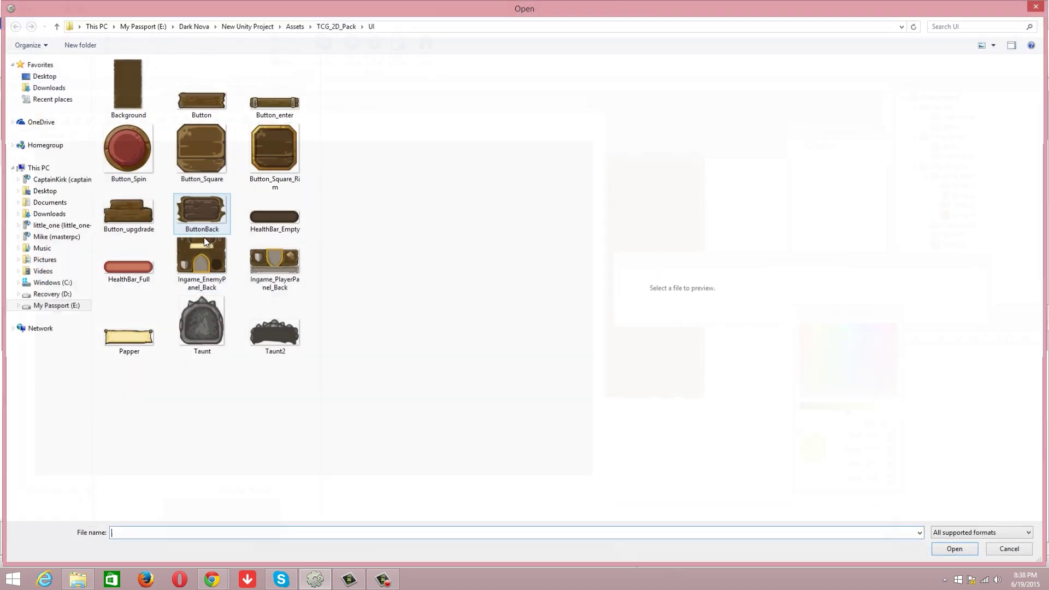
double_click(124, 158)
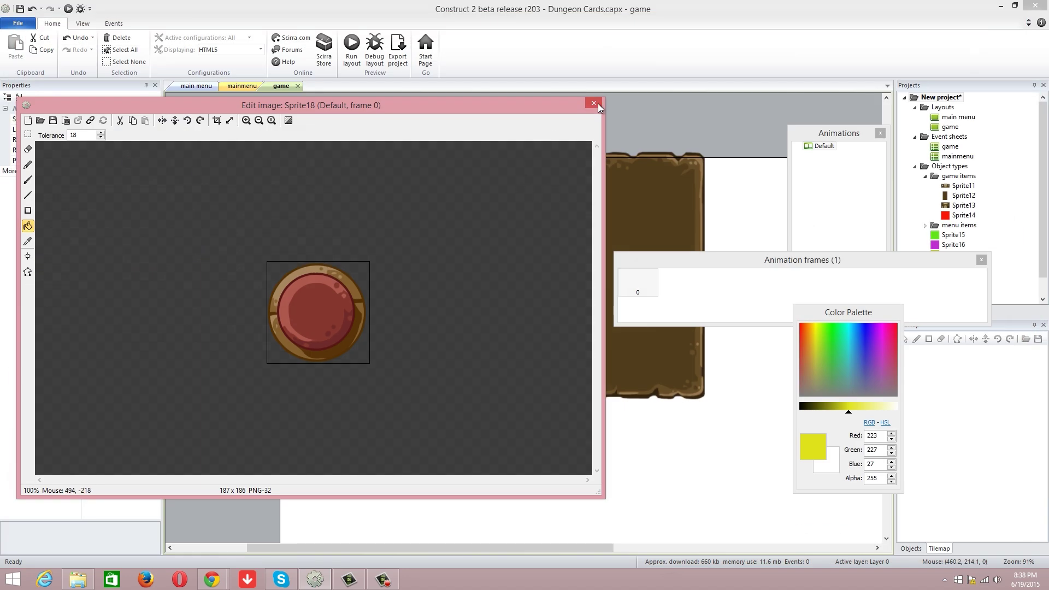
left_click(596, 102)
Step: Set the red button sprite's size to 87, 86
left_click_drag(562, 213, 500, 252)
key("ctrl+z")
left_click(128, 214)
left_click(128, 214)
key("Left")
key("Left")
key("BackSpace")
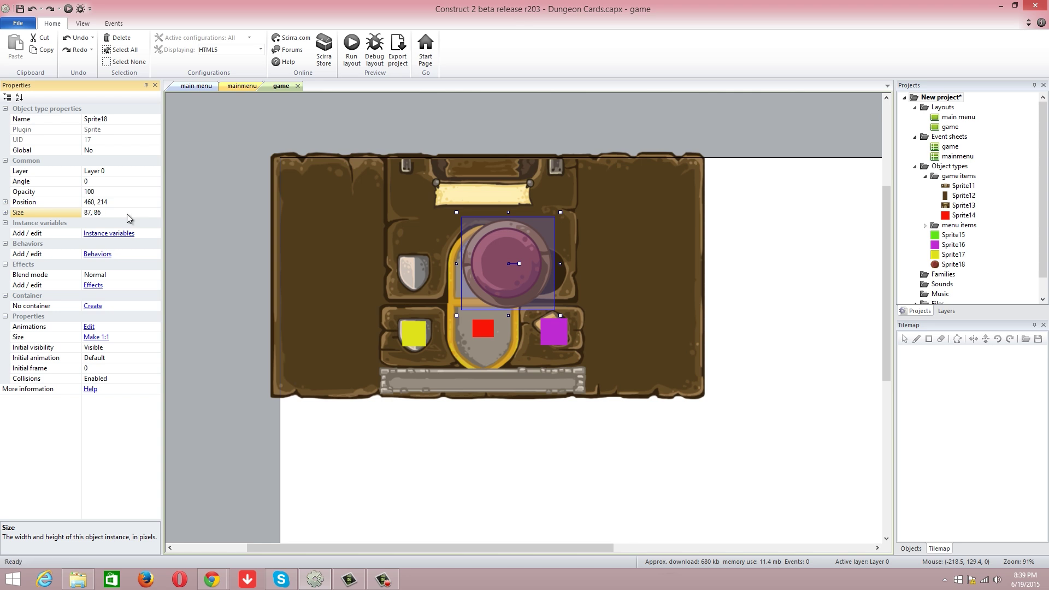
left_click(246, 212)
Step: Move the red button over the enemy panel's dark round hole at about 533, 230 and enlarge it to about 103 × 103
left_click_drag(499, 268, 531, 272)
scroll(599, 262, "up", 9, "ctrl")
left_click_drag(579, 212, 576, 201)
left_click_drag(629, 248, 649, 269)
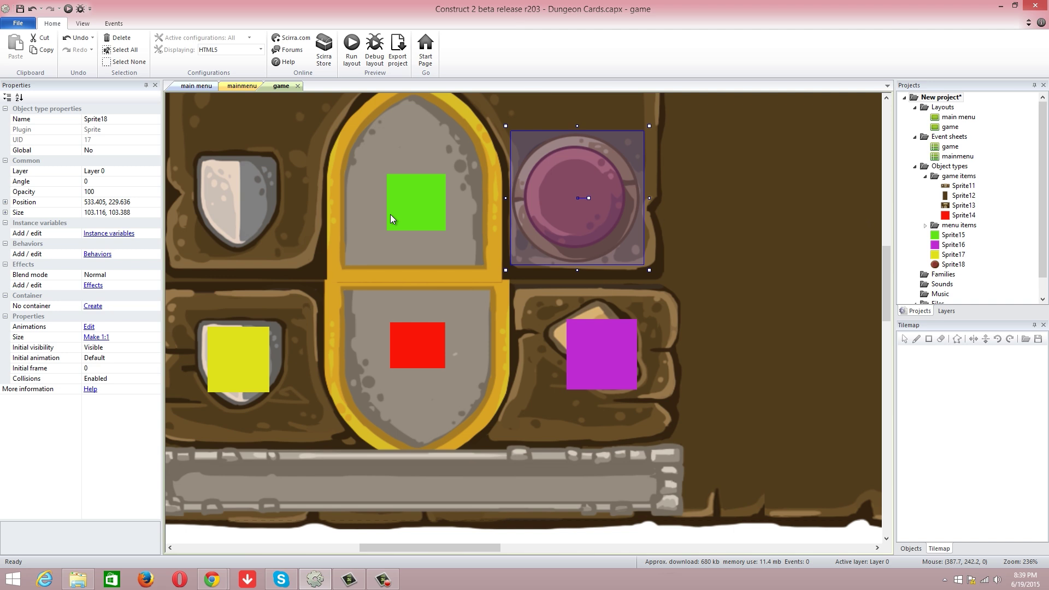
Step: Widen the enemy panel Sprite13 on both sides to about 414 so it lines up with the player panel below
scroll(569, 244, "down", 3, "ctrl")
left_click(577, 163)
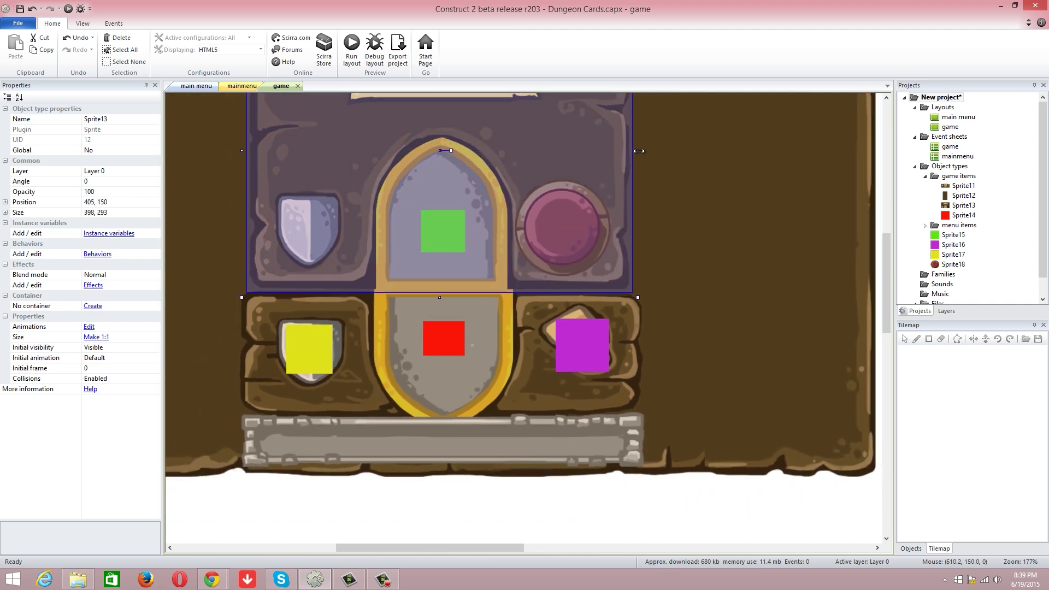
left_click_drag(639, 151, 646, 151)
left_click_drag(241, 151, 235, 151)
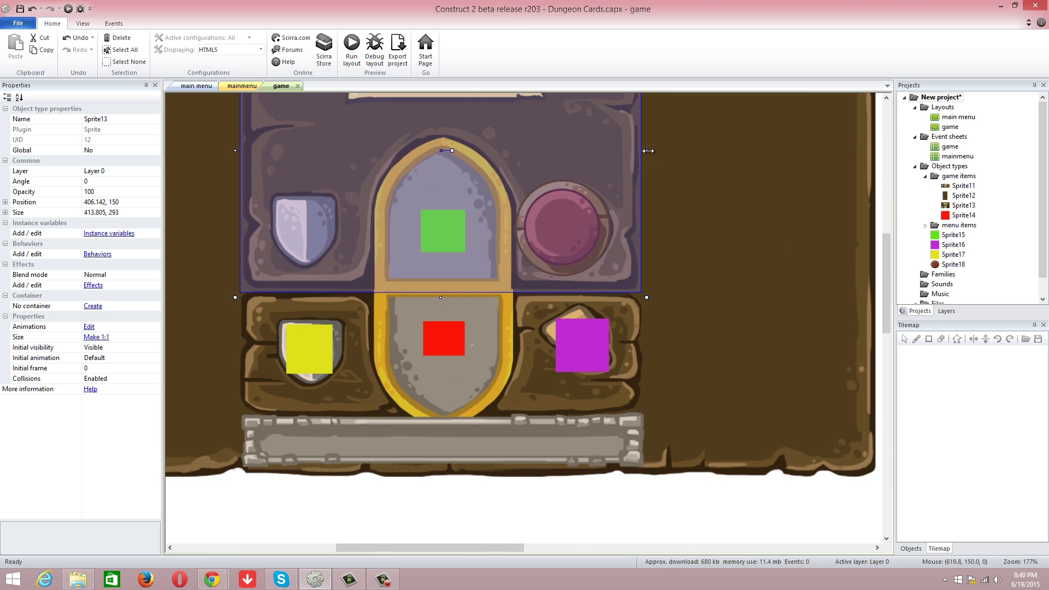
Step: Shift the red button horizontally to about 540, 230 to cover the hole in the widened enemy panel
left_click(571, 239)
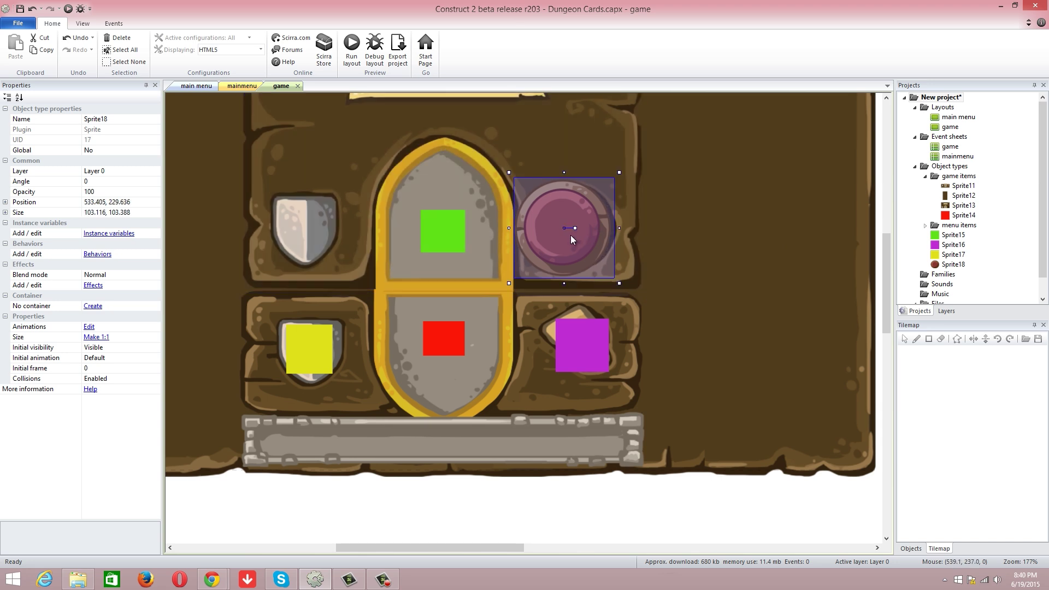
left_click_drag(572, 239, 578, 239)
scroll(716, 232, "down", 5, "ctrl")
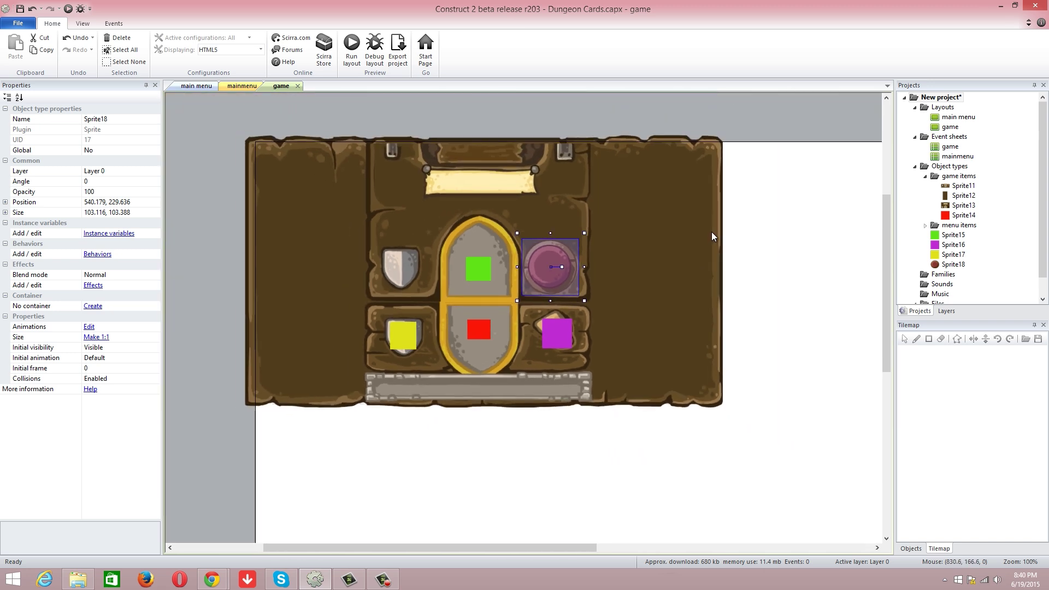
Step: Insert another Sprite in the game layout, placed over the player panel's stone bar at about 337, 453
right_click(428, 384)
left_click(453, 393)
left_click(473, 266)
double_click(473, 265)
left_click(440, 389)
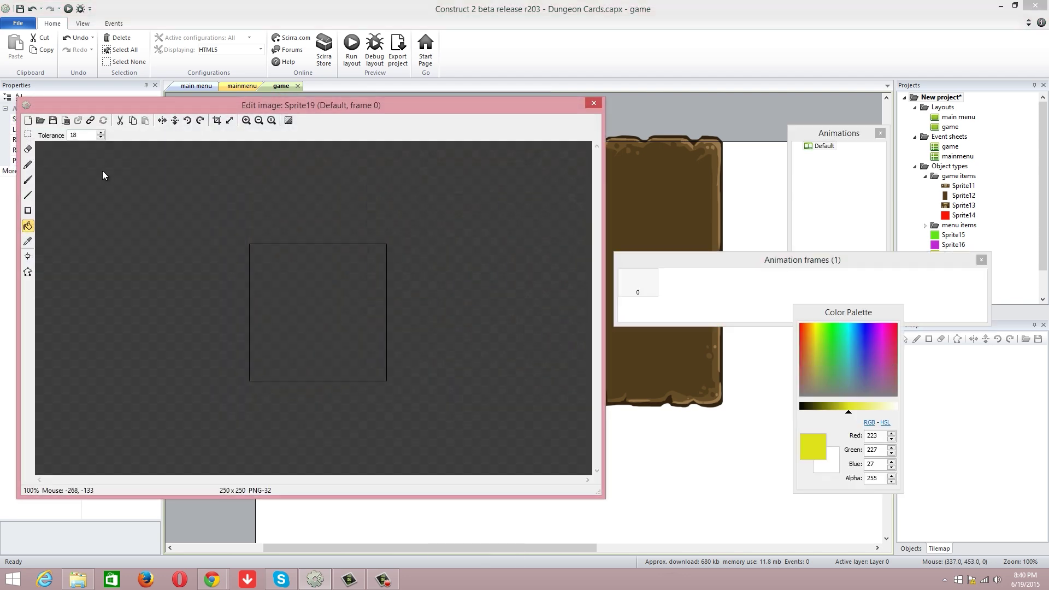
Step: Load the Card_Defense image from the TCG_2D_Pack Spells folder into the new sprite
left_click(40, 121)
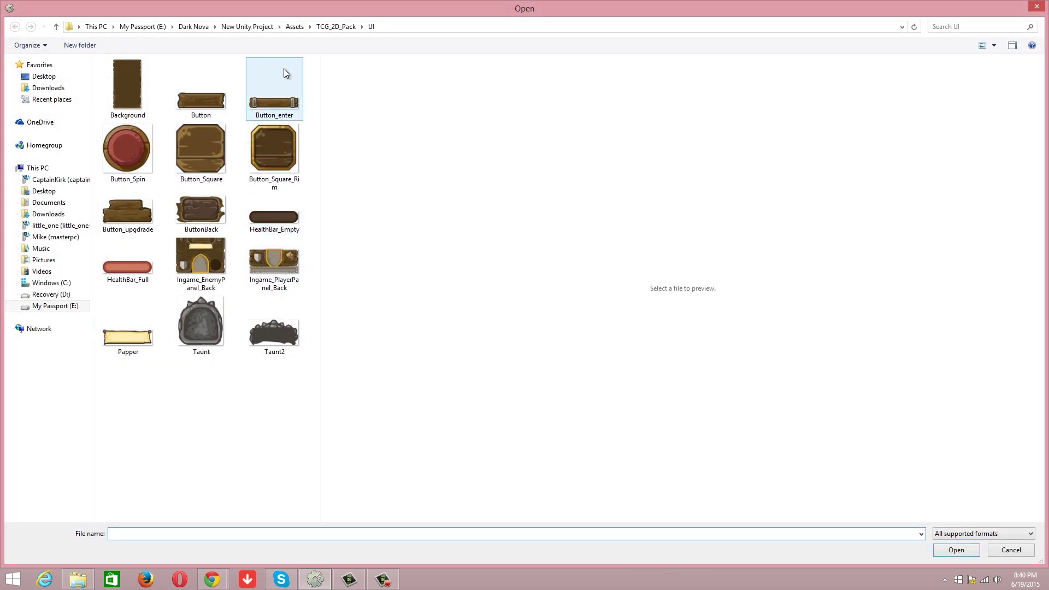
left_click(293, 28)
double_click(166, 88)
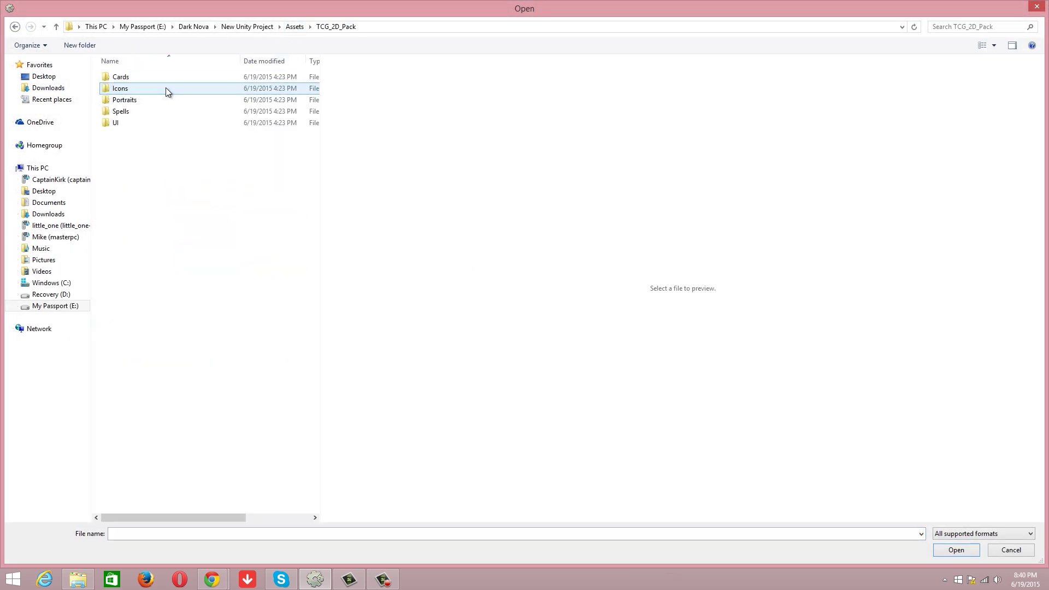
double_click(133, 110)
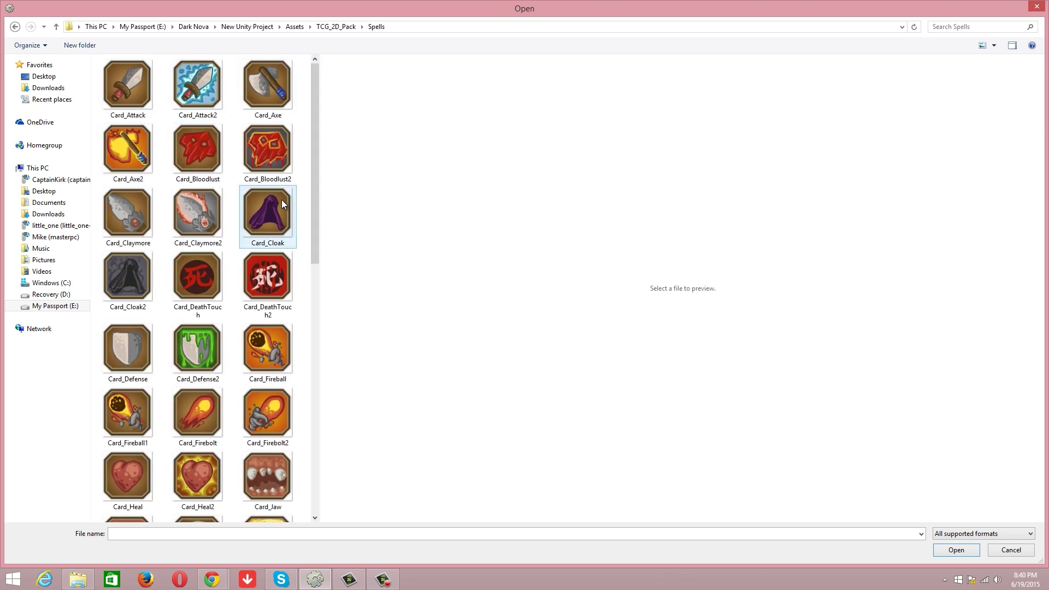
left_click_drag(318, 181, 331, 474)
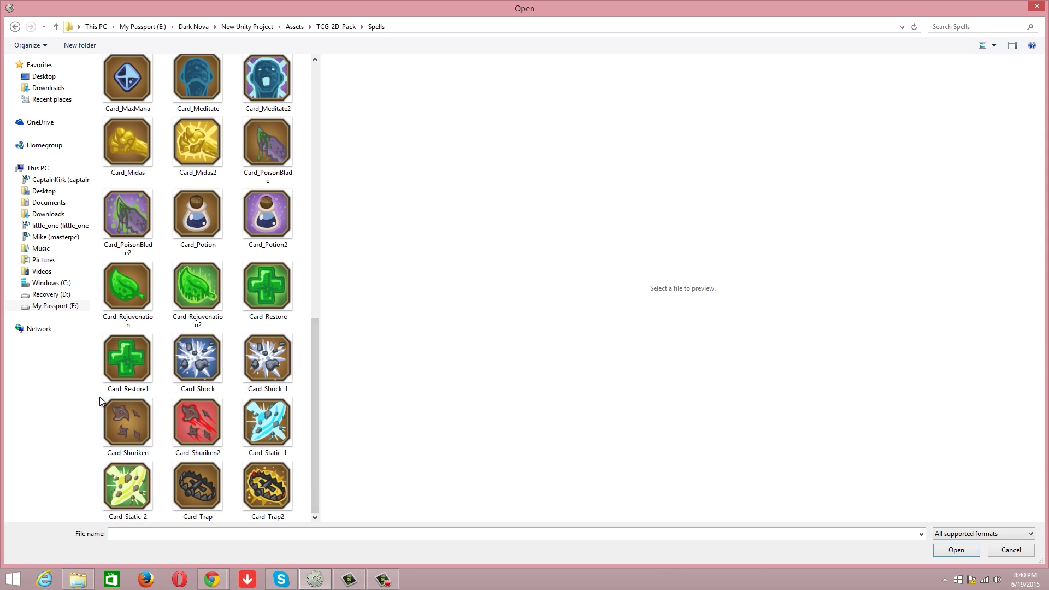
left_click(109, 412)
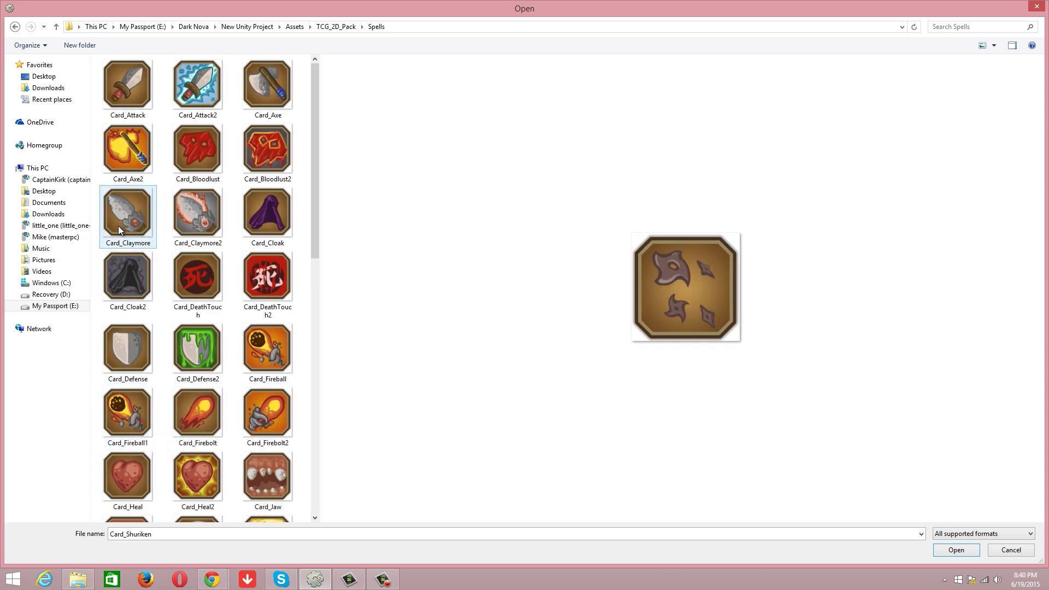
double_click(135, 350)
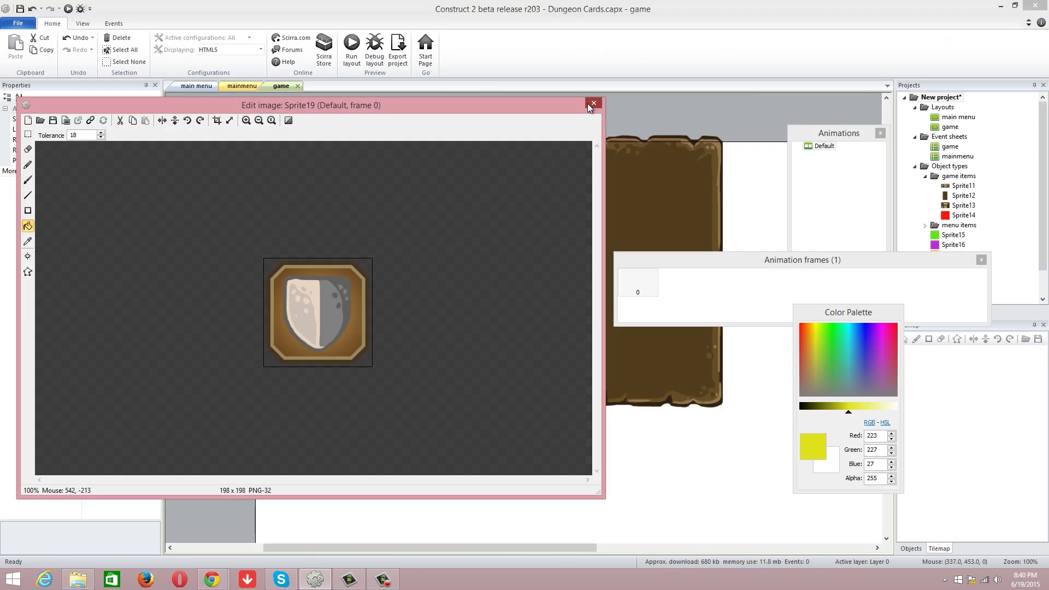
left_click(593, 103)
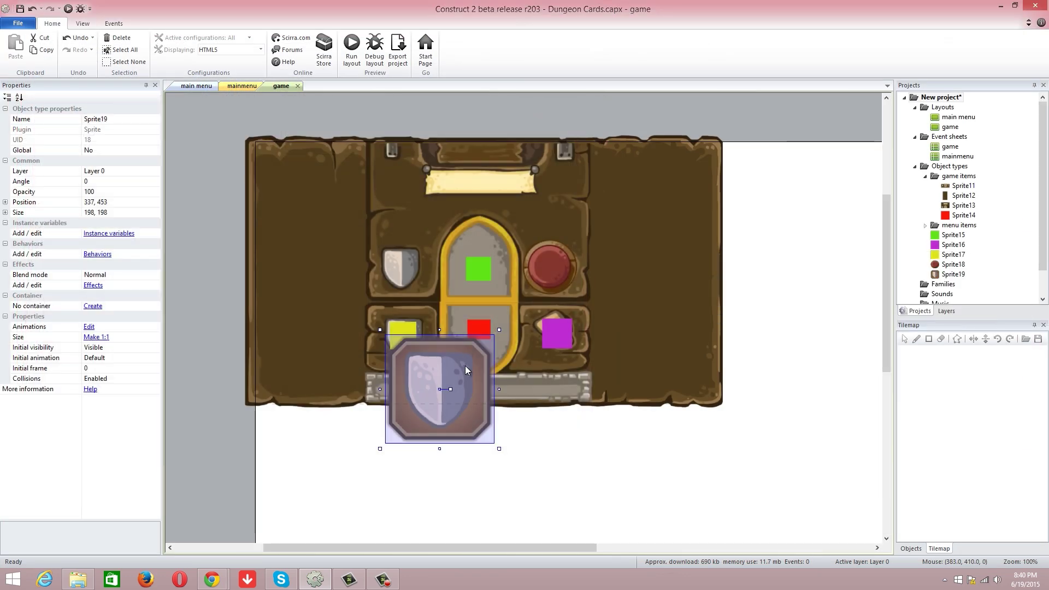
Step: Set the defense card sprite's size to 98, 98
scroll(464, 365, "up", 4, "ctrl")
scroll(463, 365, "up", 2, "ctrl")
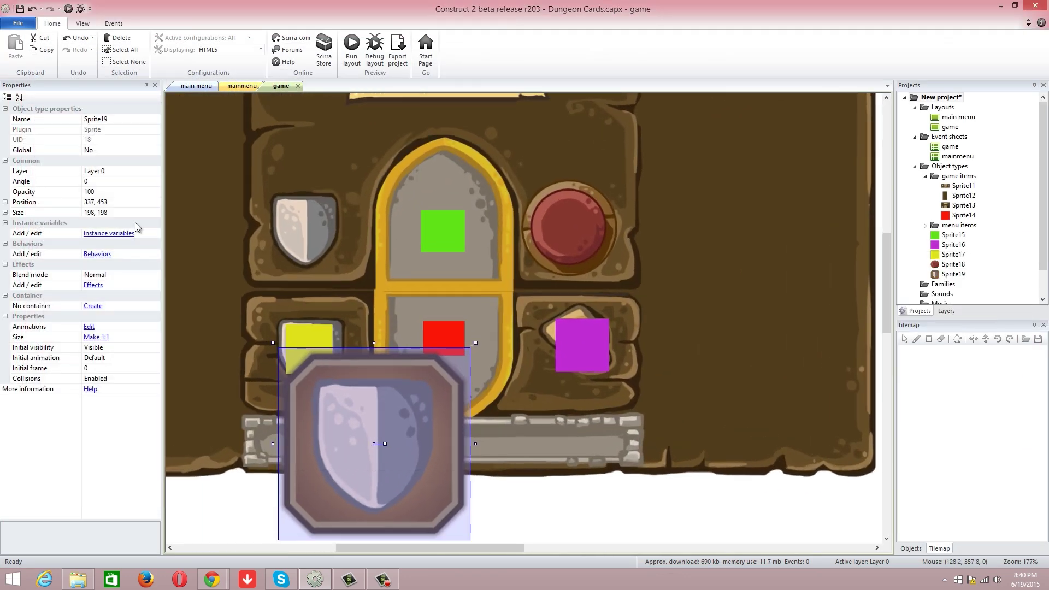
left_click(103, 217)
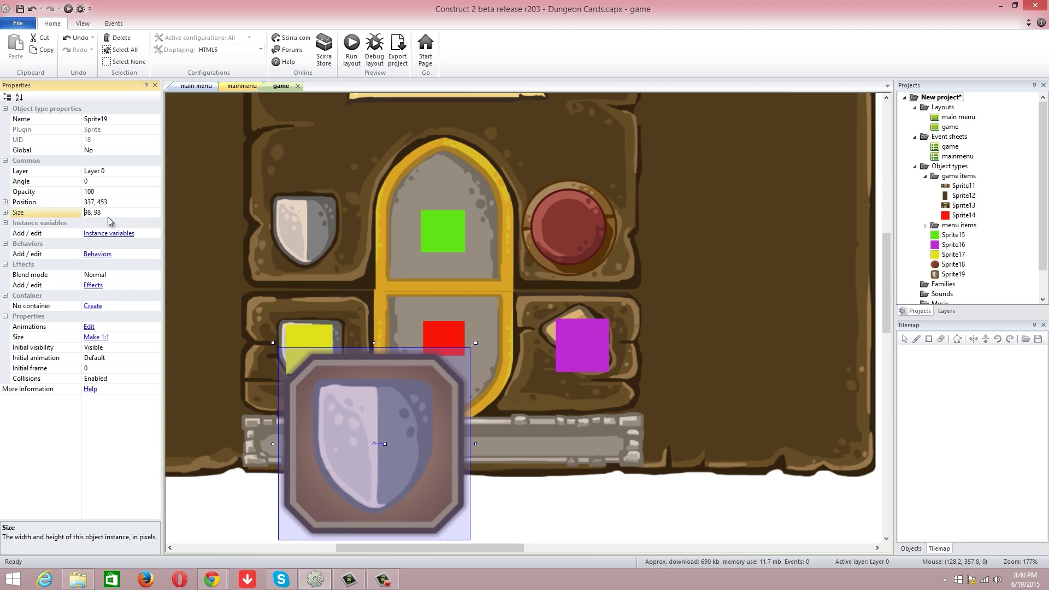
left_click(224, 186)
left_click(380, 457)
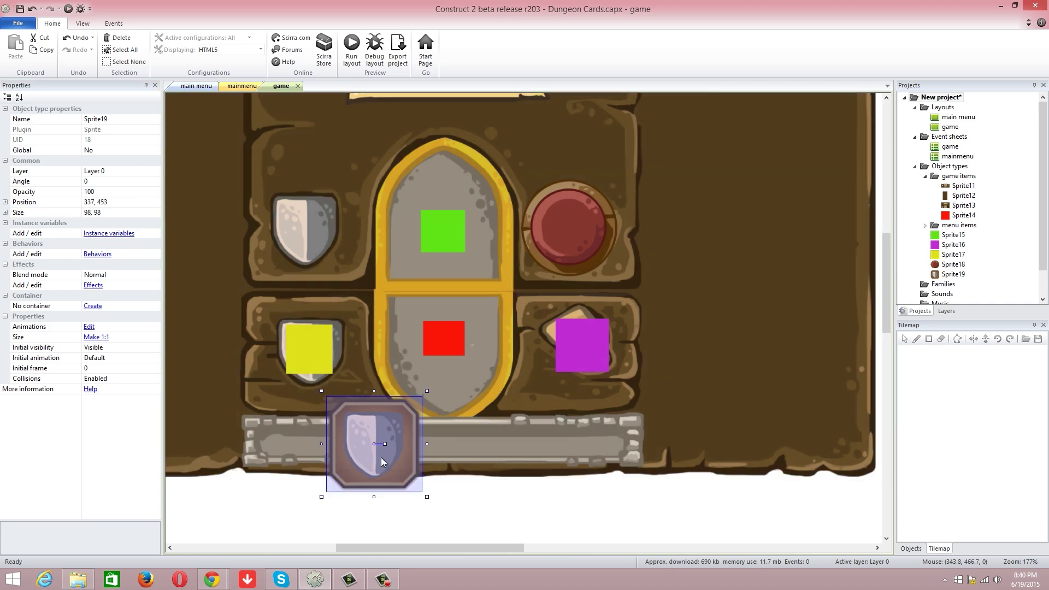
Step: Set the defense card sprite's size to 50, 50 and place it near the stone bar's left end at about 274, 449
left_click_drag(380, 457, 378, 444)
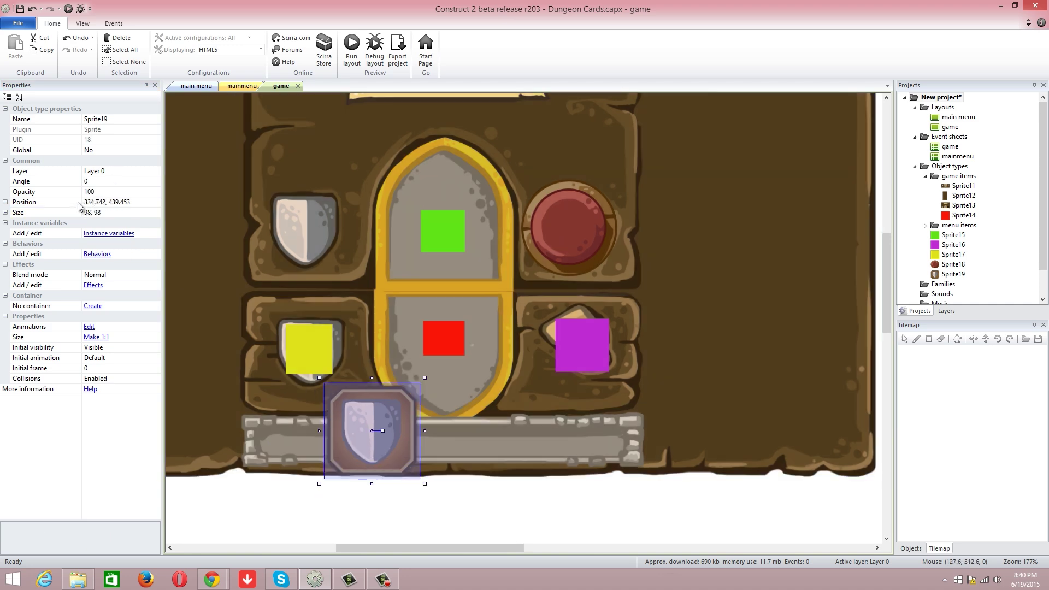
left_click(110, 212)
key("BackSpace")
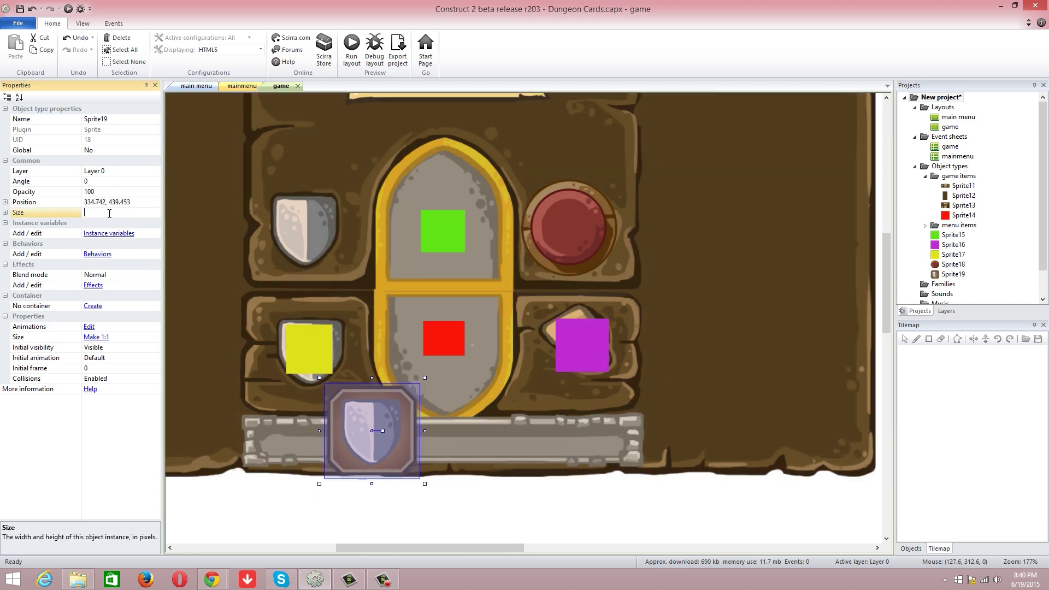
type("50,50")
key("Return")
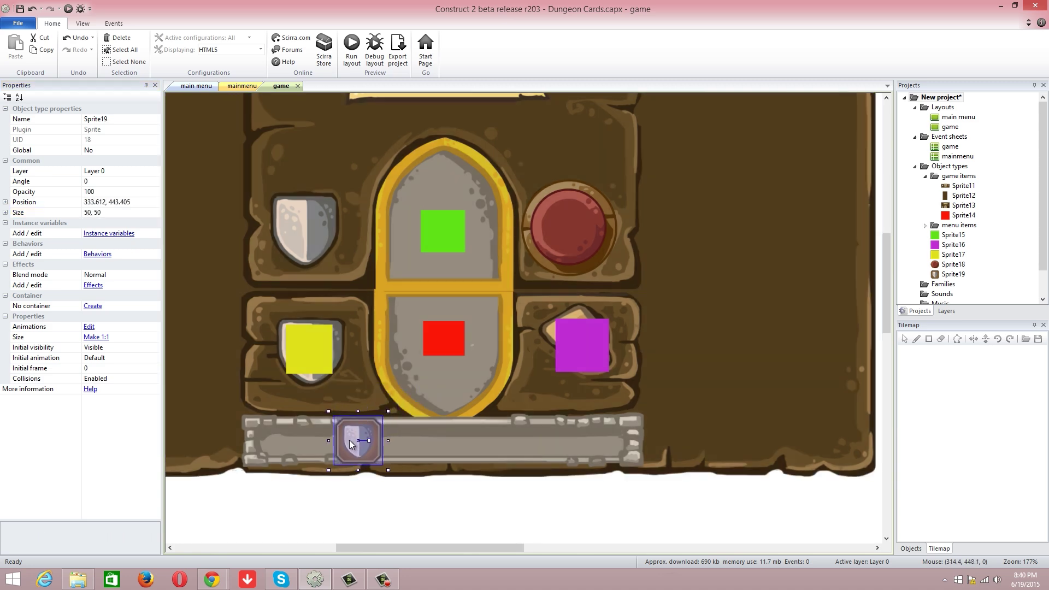
left_click_drag(366, 433, 309, 443)
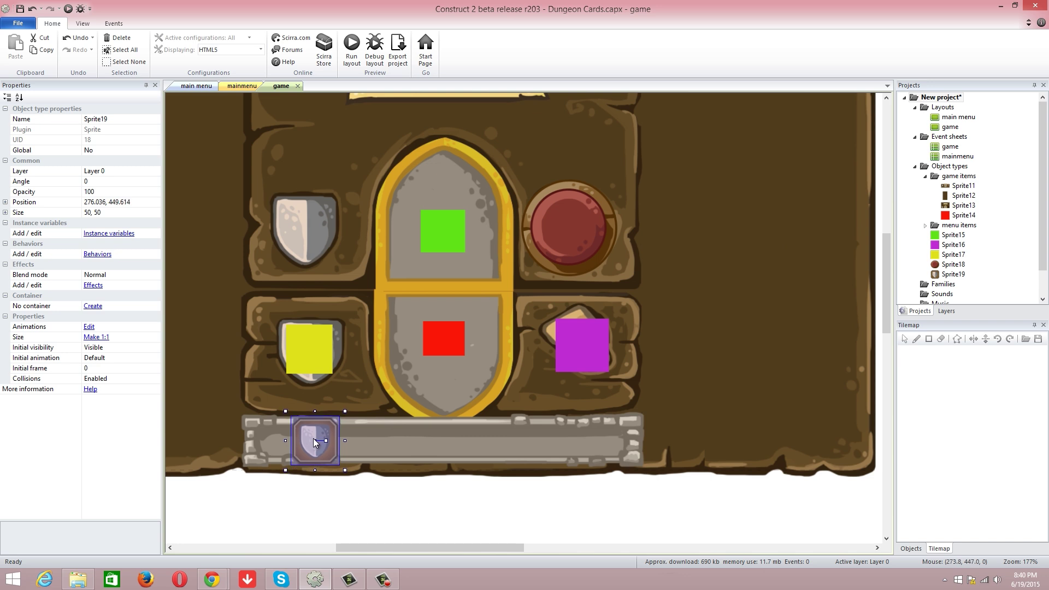
mouse_move(314, 441)
left_mouse_down()
mouse_move(440, 329)
mouse_move(345, 399)
mouse_move(314, 440)
left_mouse_up()
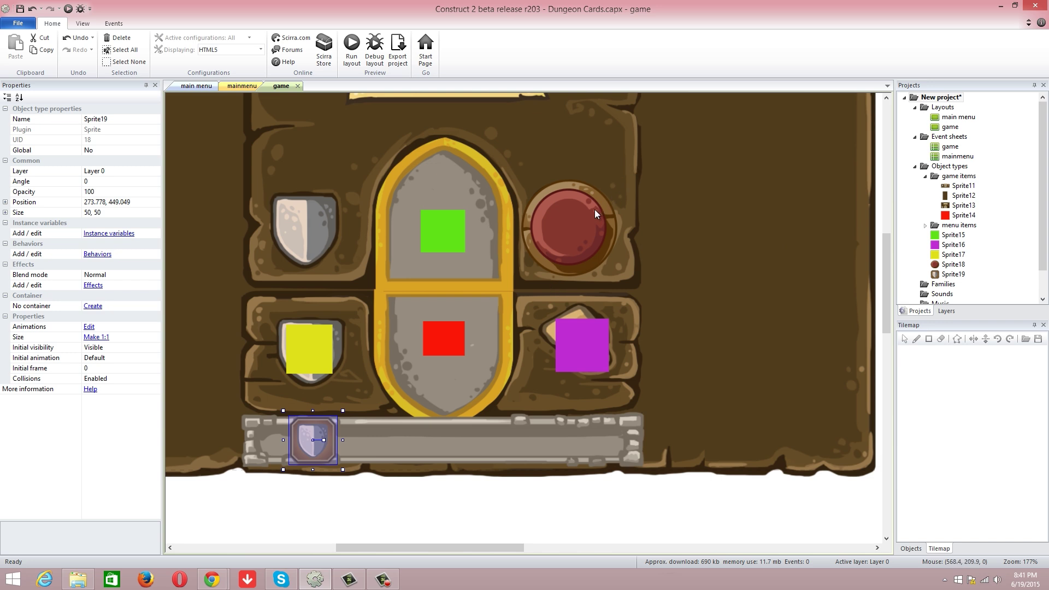
Step: Insert a new Sprite in the game layout, placed at the background's lower-left edge at about 17, 420
scroll(594, 209, "down", 5, "ctrl")
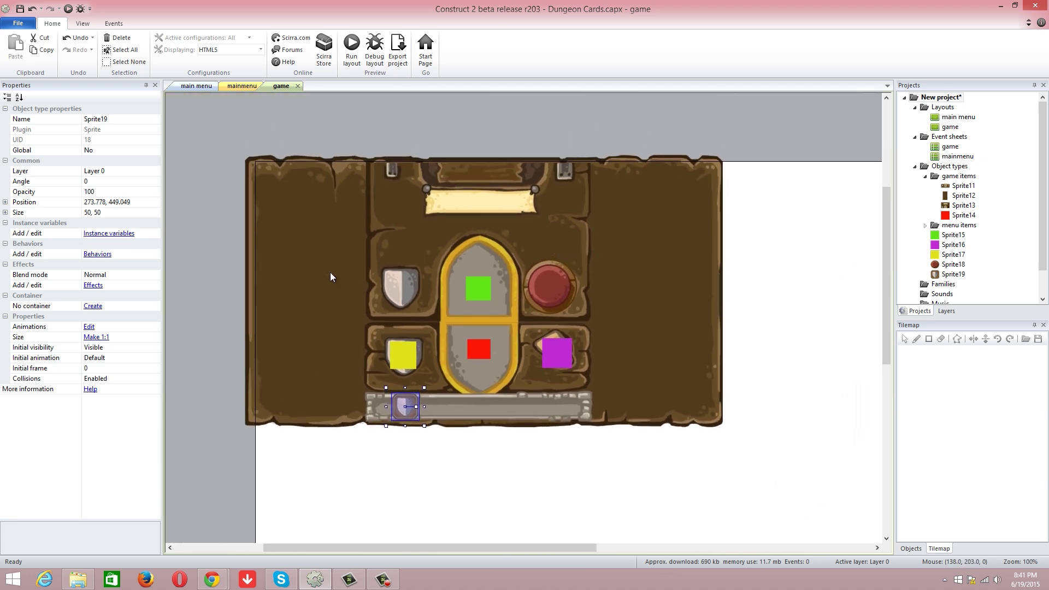
left_click(293, 394)
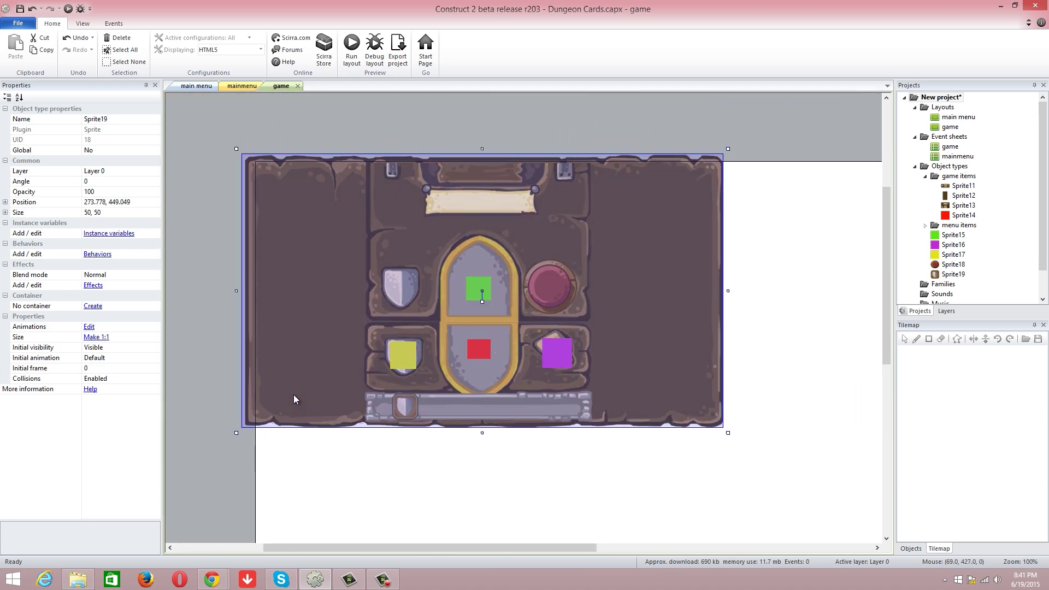
right_click(293, 395)
left_click(333, 222)
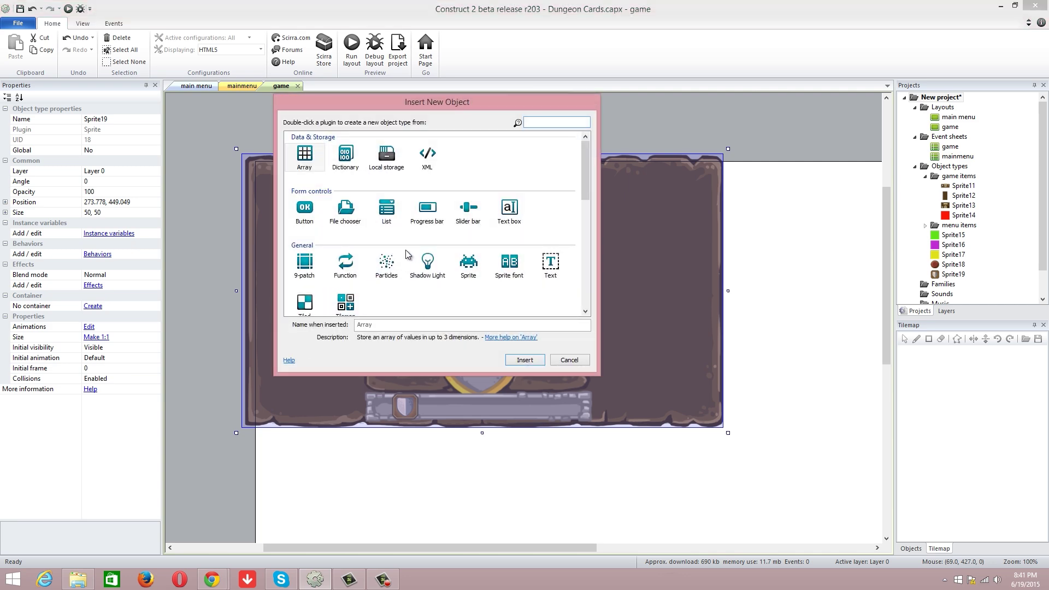
double_click(468, 264)
left_click(265, 391)
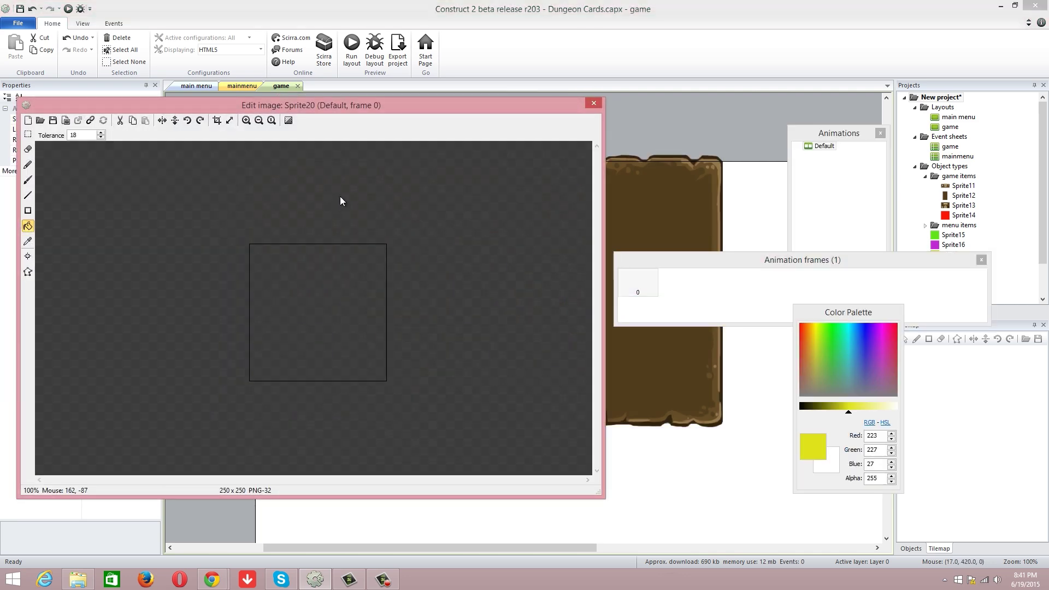
Step: Load the HealthBar_Empty image from the TCG_2D_Pack UI folder into the sprite and move it beside the stone bar to about 733, 442
left_click(40, 120)
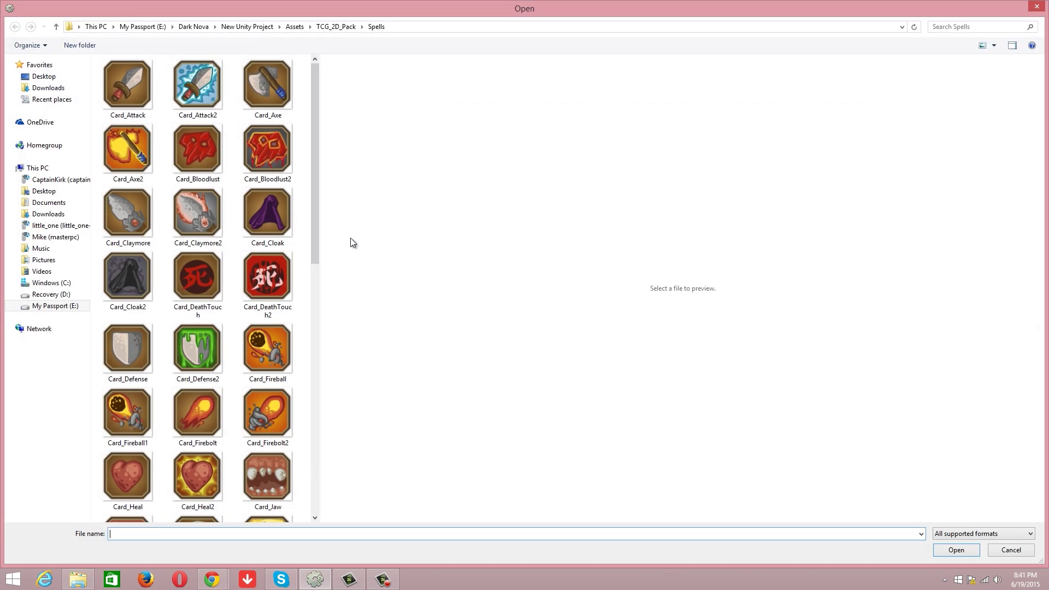
left_click(300, 27)
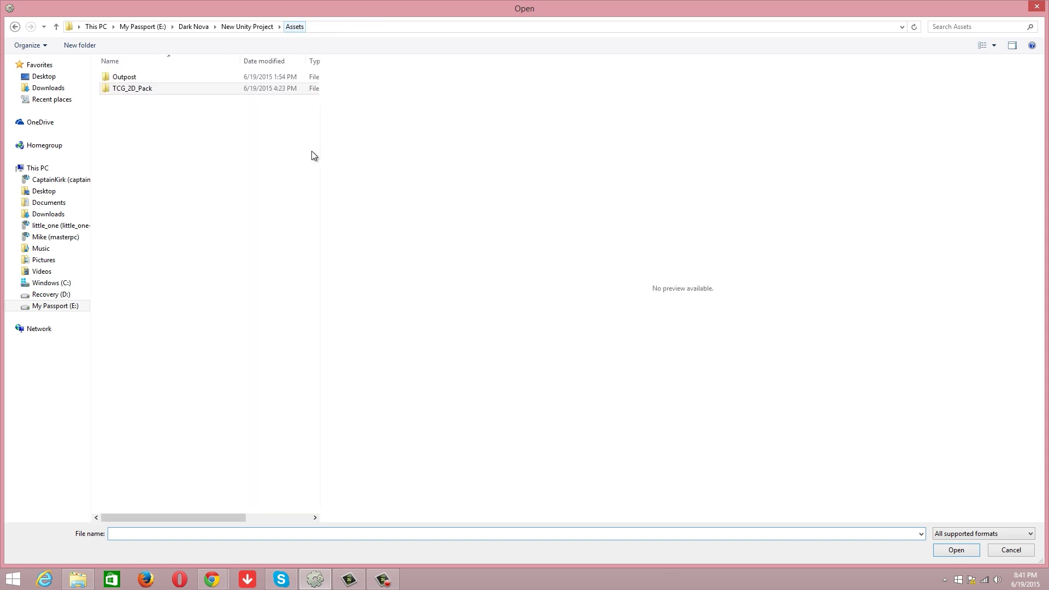
double_click(231, 88)
double_click(251, 122)
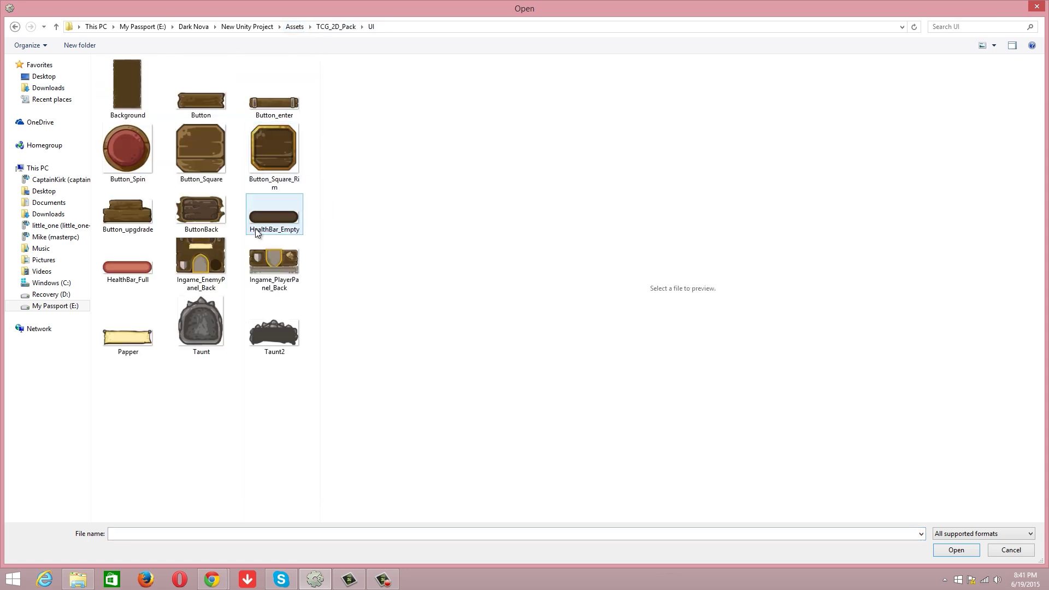
left_click(278, 220)
double_click(276, 216)
left_click(593, 104)
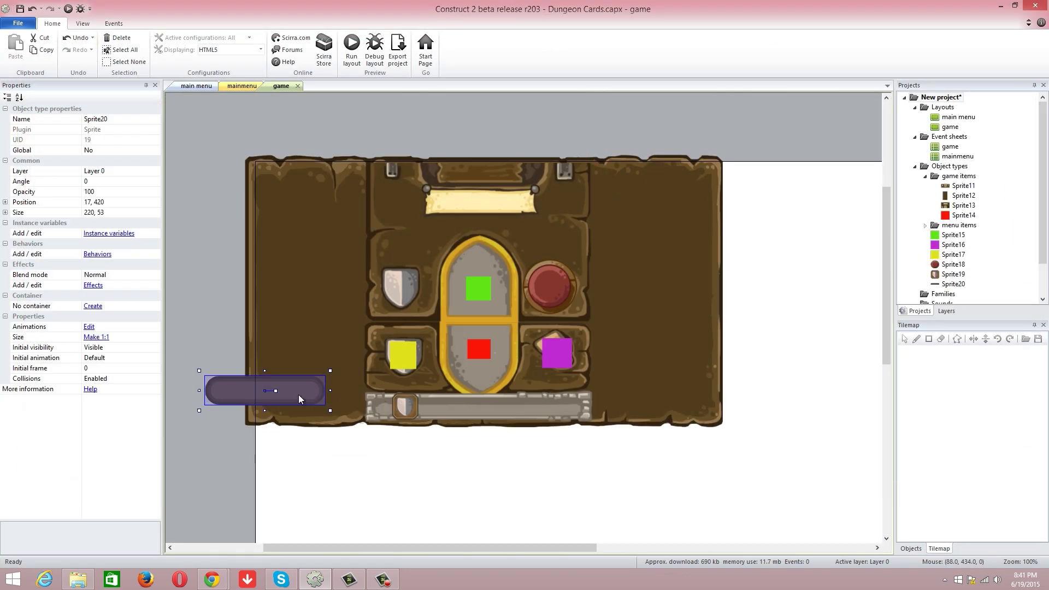
mouse_move(288, 391)
left_mouse_down()
mouse_move(590, 419)
mouse_move(675, 409)
left_mouse_up()
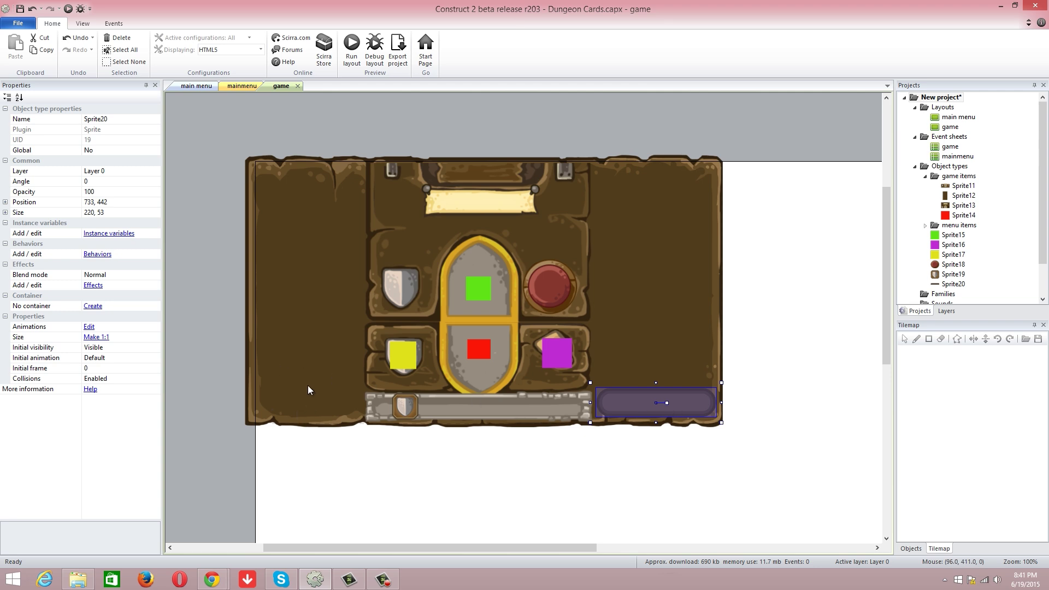
Step: Insert another Sprite in the game layout, placed above the empty health bar at about 627, 260
right_click(650, 402)
left_click(667, 234)
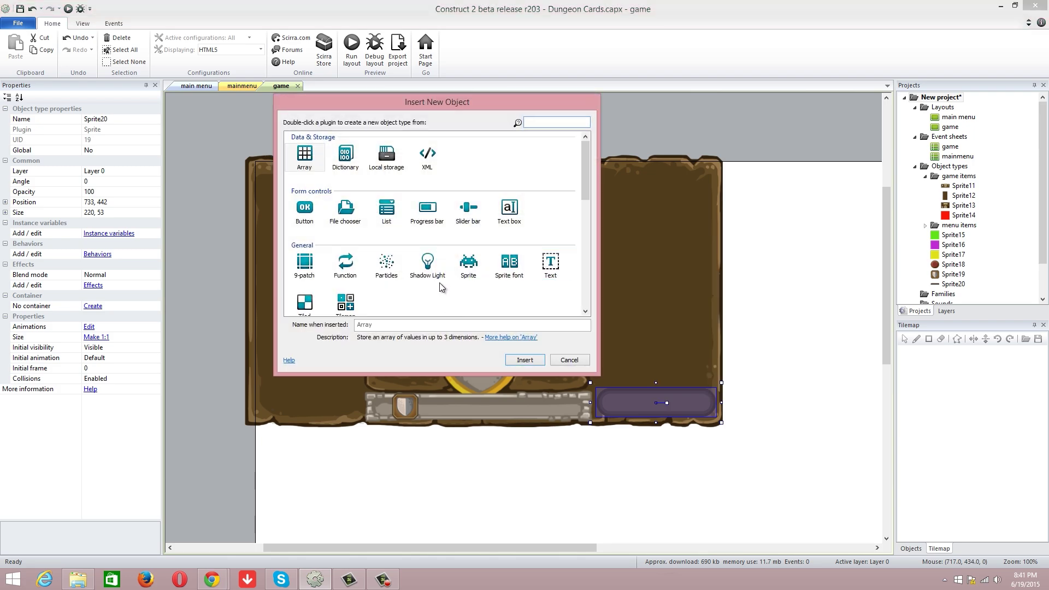
double_click(468, 264)
left_click(599, 304)
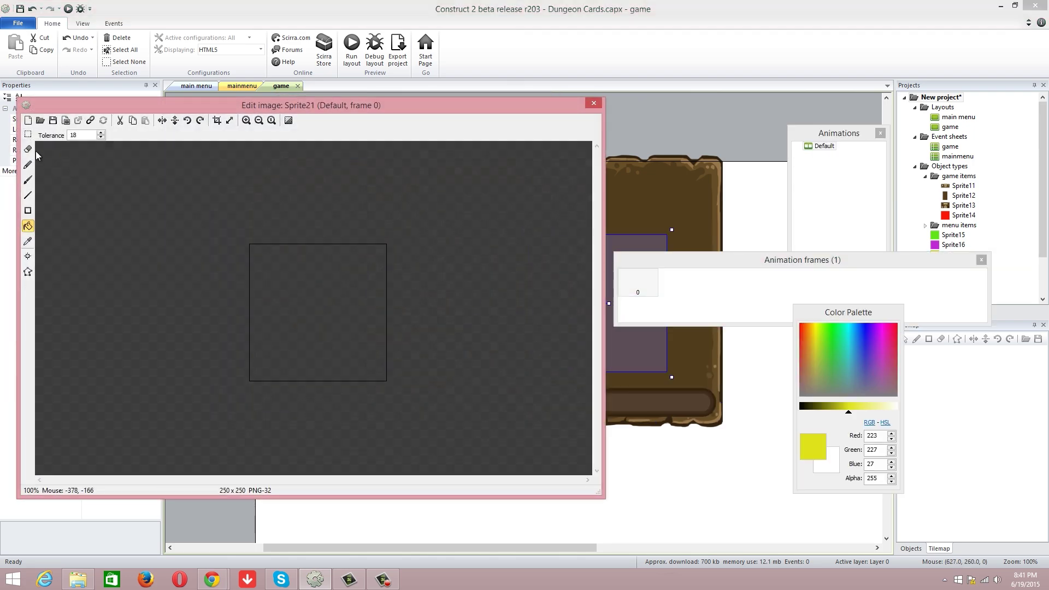
Step: Load the HealthBar_Full image into the new sprite and place it exactly over the empty health bar
left_click(39, 120)
double_click(130, 263)
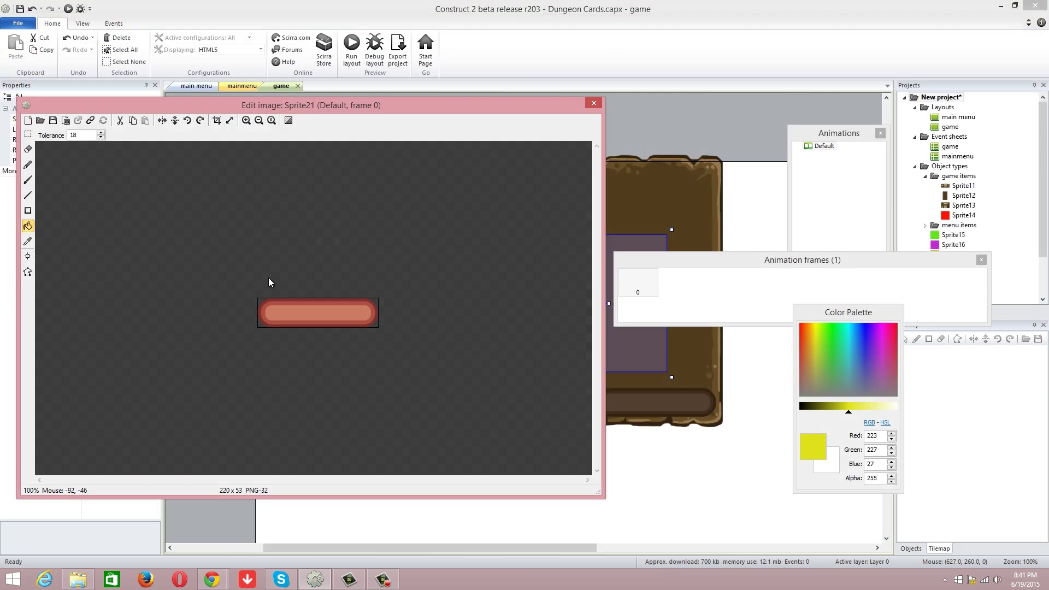
left_click(594, 104)
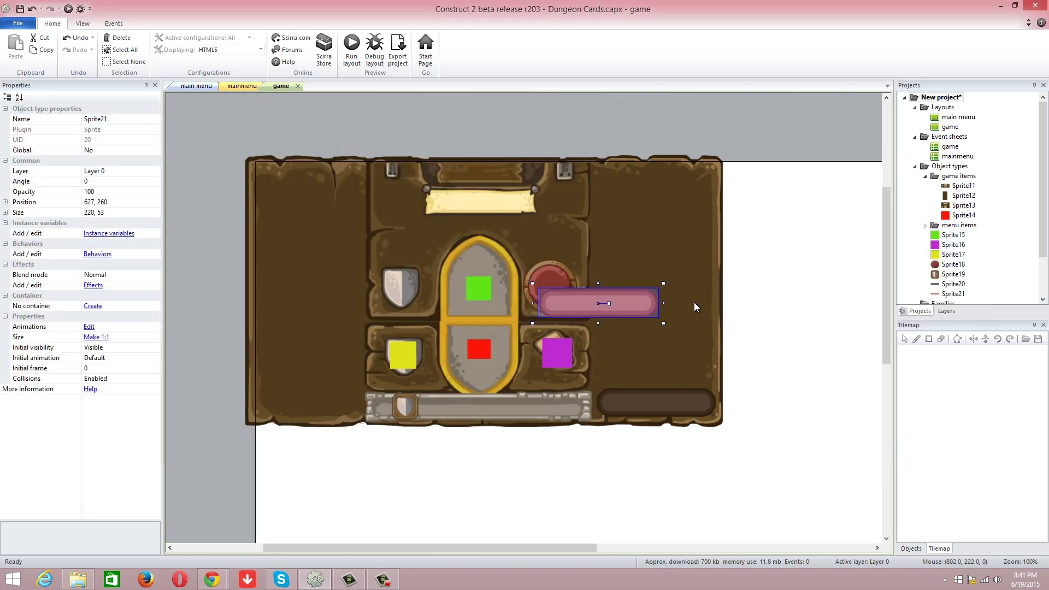
mouse_move(623, 311)
left_mouse_down()
mouse_move(698, 403)
mouse_move(681, 411)
left_mouse_up()
left_click(697, 336)
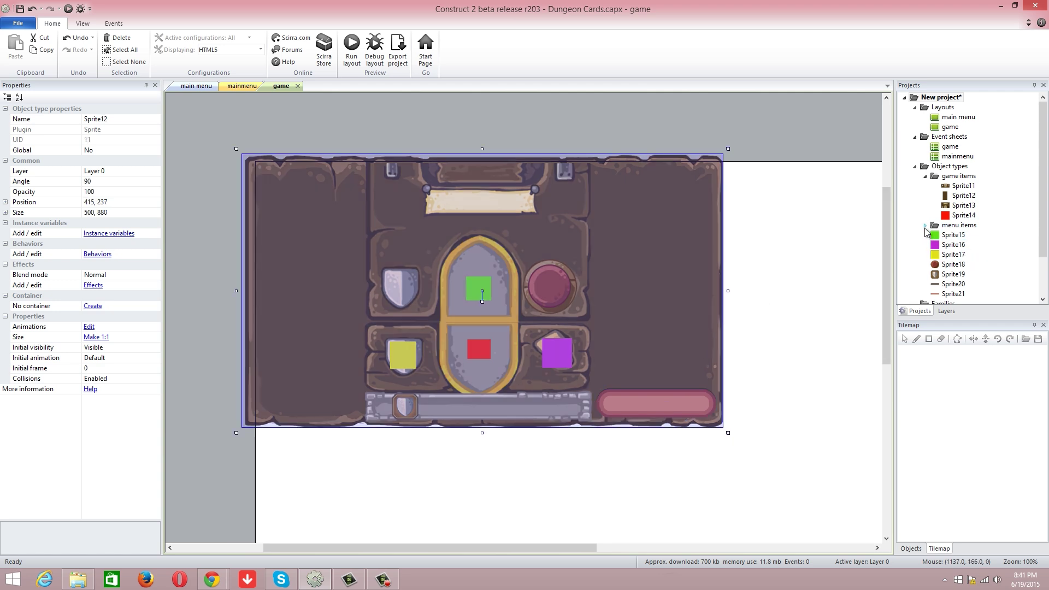
Step: Move Sprite15 through Sprite21 into the game items folder of the object types and collapse the folder
left_click_drag(953, 235, 951, 179)
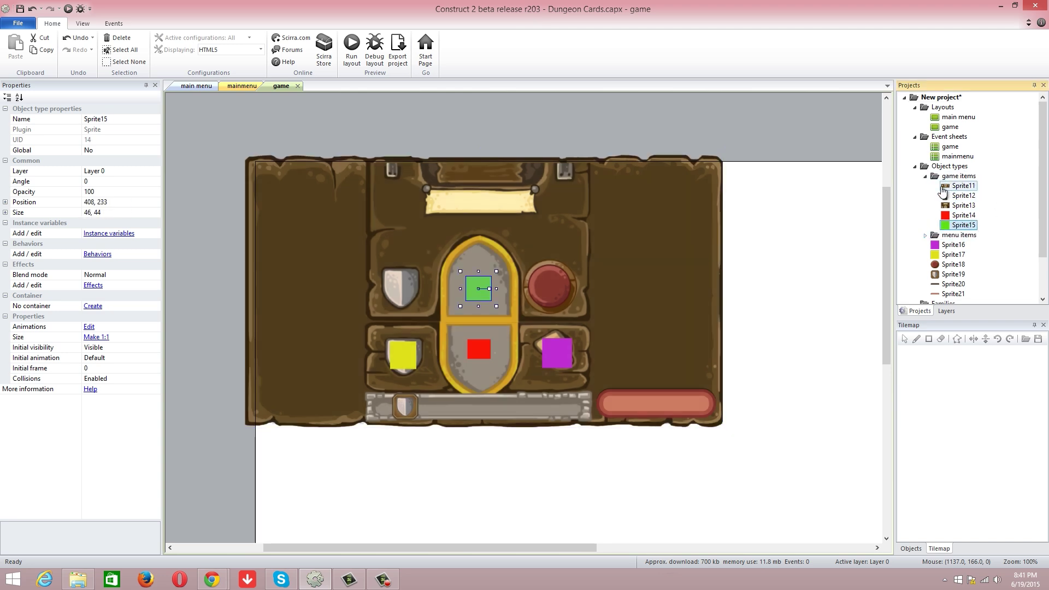
left_click_drag(951, 247, 951, 180)
left_click_drag(954, 264, 965, 181)
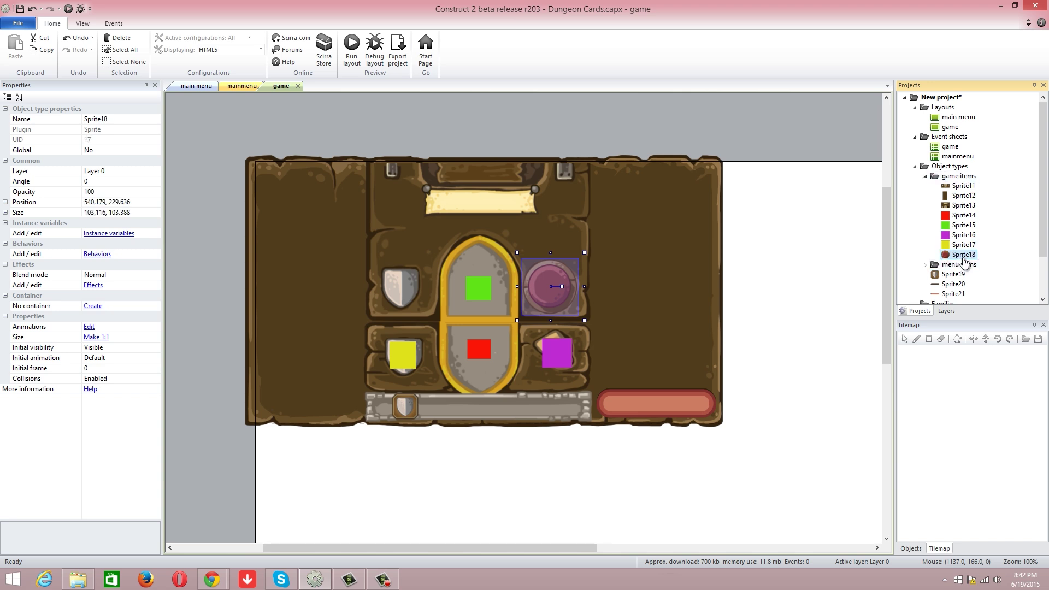
left_click_drag(953, 274, 960, 178)
left_click_drag(956, 285, 954, 179)
left_click(957, 294)
scroll(929, 298, "down", 2)
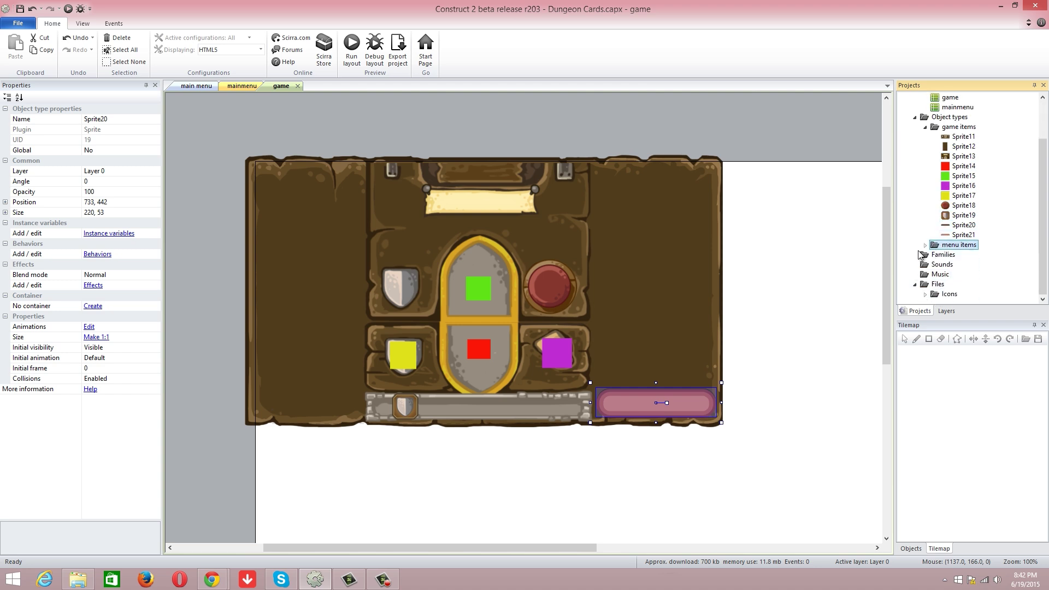
scroll(925, 244, "down", 2)
scroll(921, 218, "up", 3)
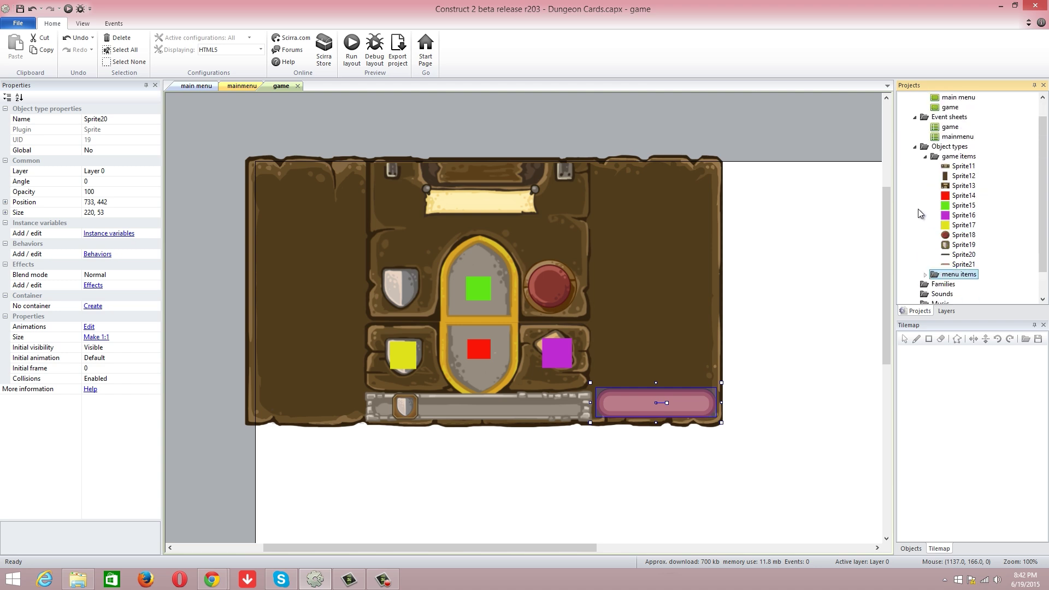
left_click(924, 157)
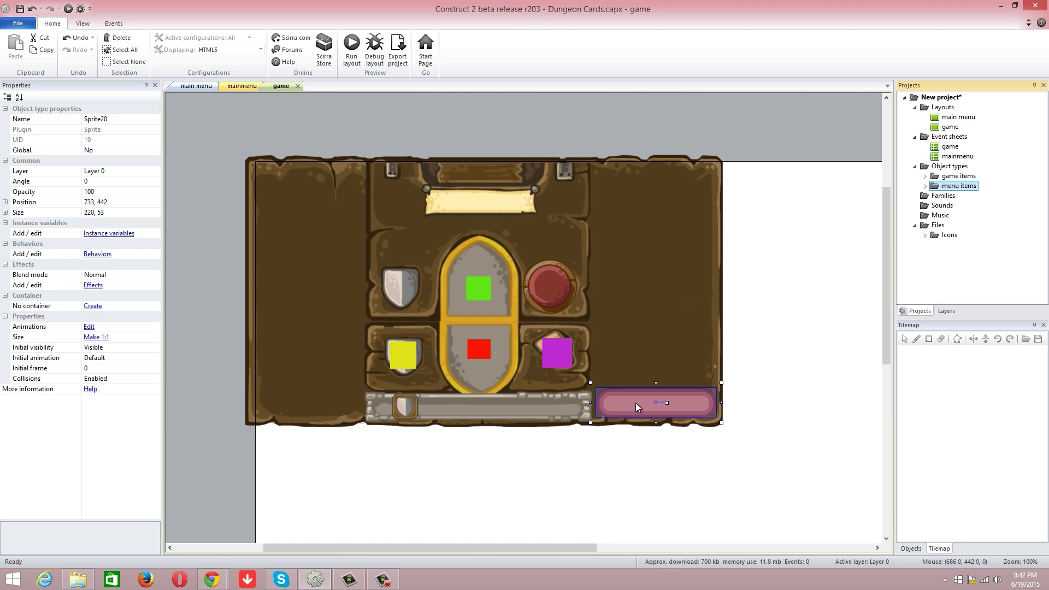